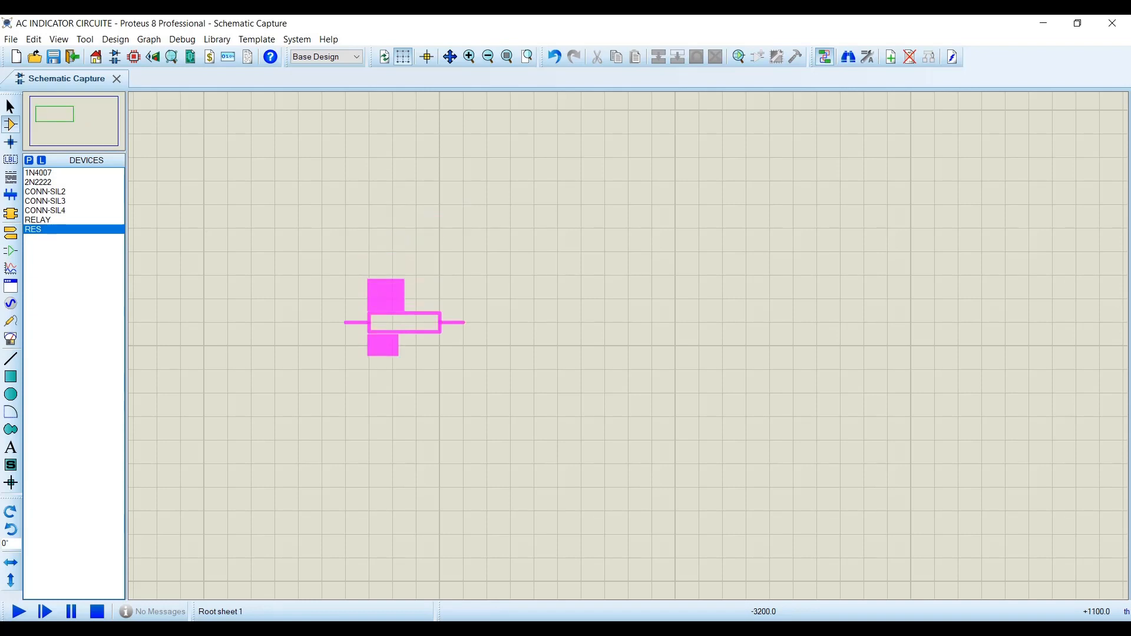
Place a horizontal resistor with a 2N2222 transistor beside it, and wire the resistor to the transistor's base
click(404, 322)
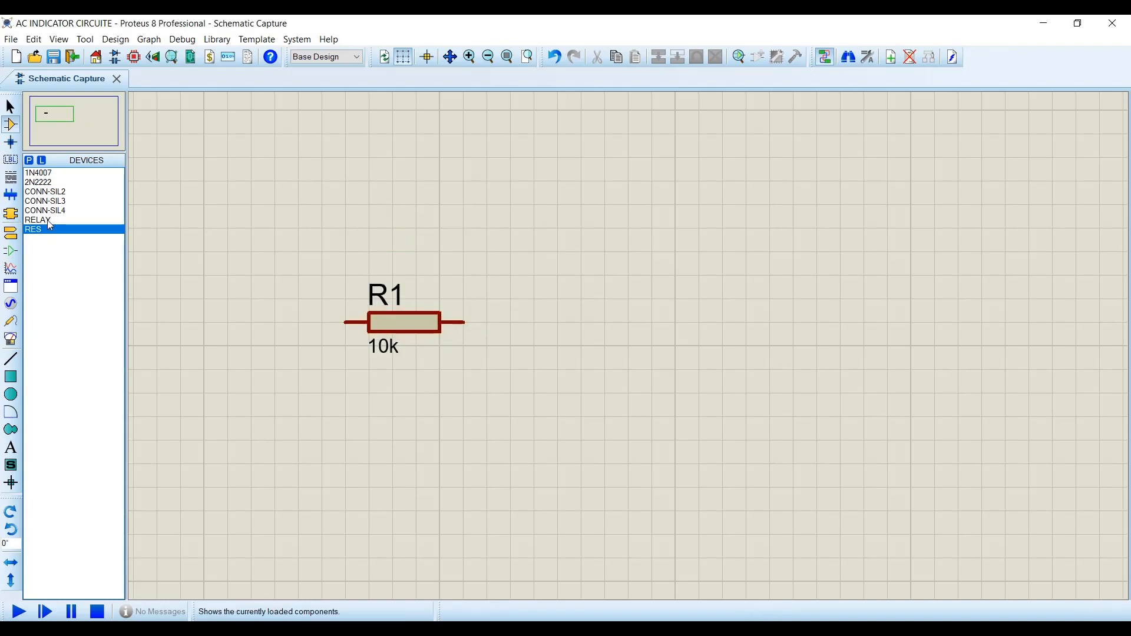
click(44, 182)
click(592, 322)
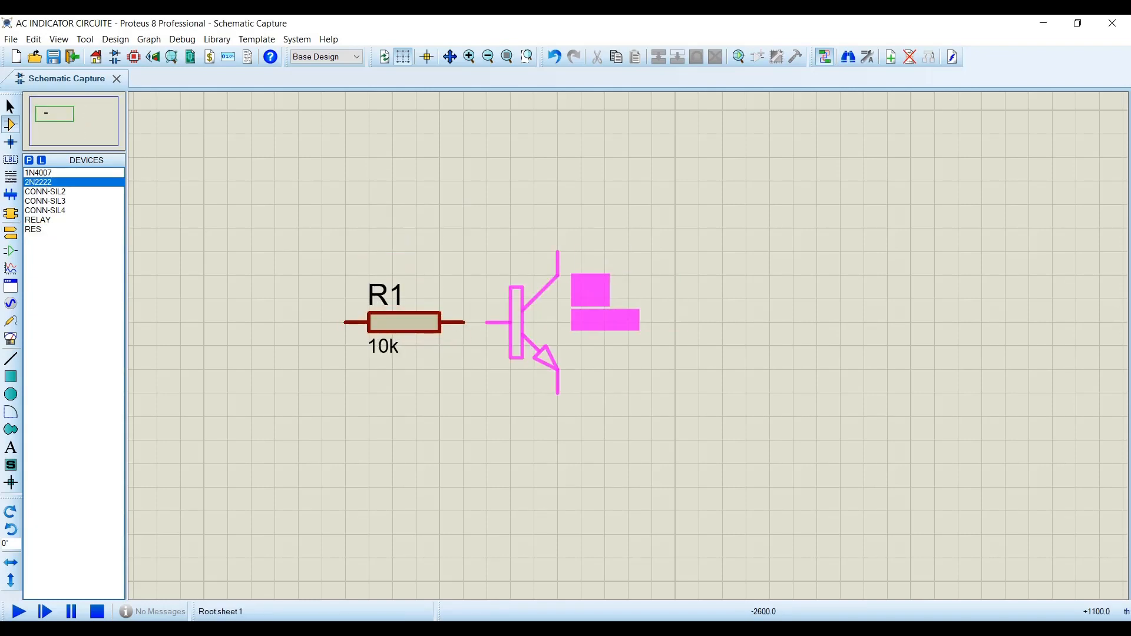
click(548, 323)
click(464, 322)
click(510, 323)
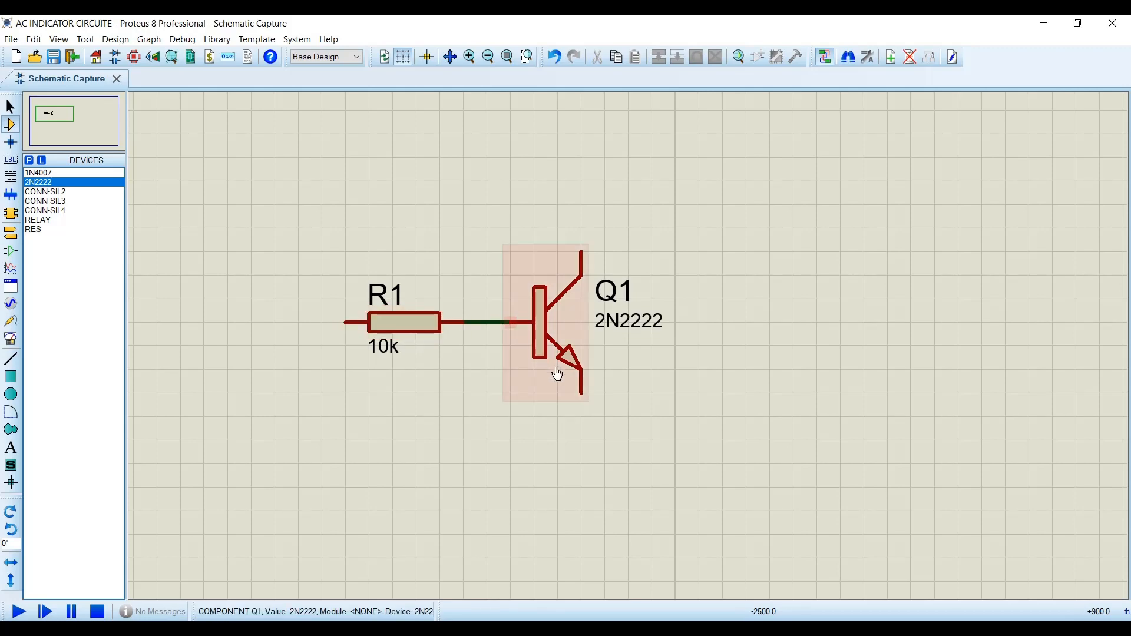
Place a second resistor rotated 90° directly below the base wire and connect its upper end to that wire
click(35, 229)
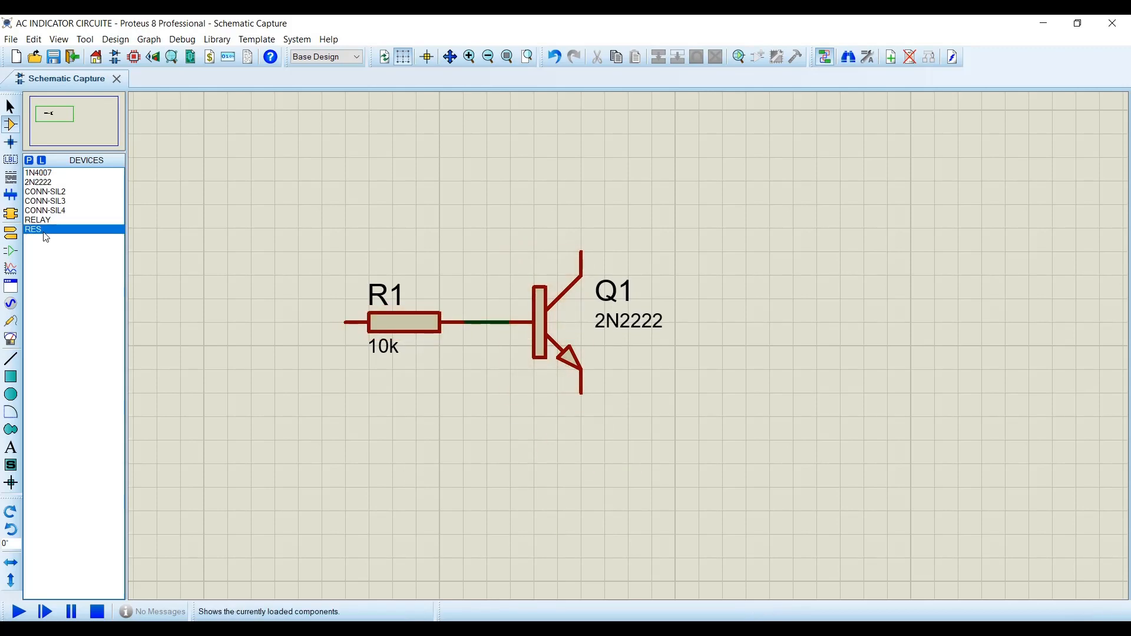
scroll(587, 398, down, 1)
scroll(587, 398, up, 1)
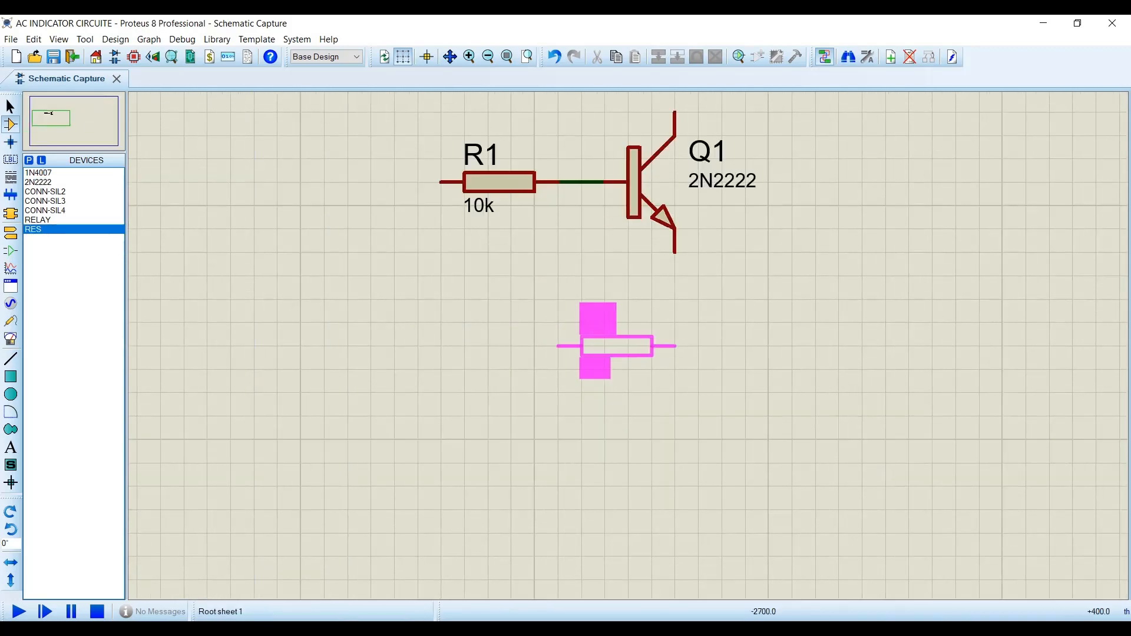
key(KP_Add)
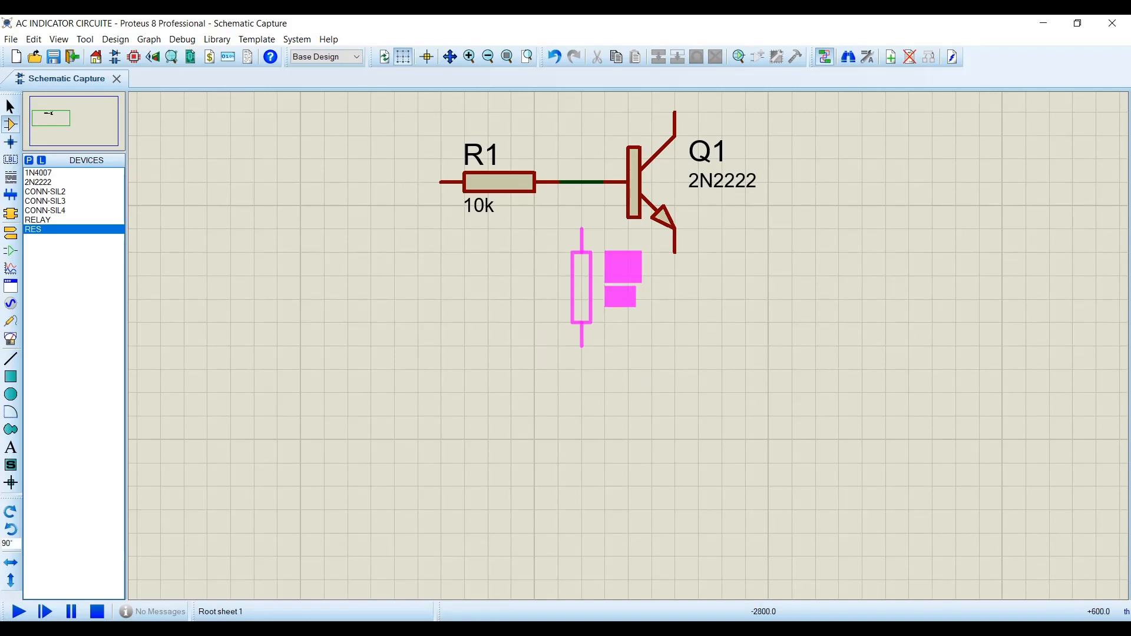
click(581, 311)
click(582, 253)
click(582, 182)
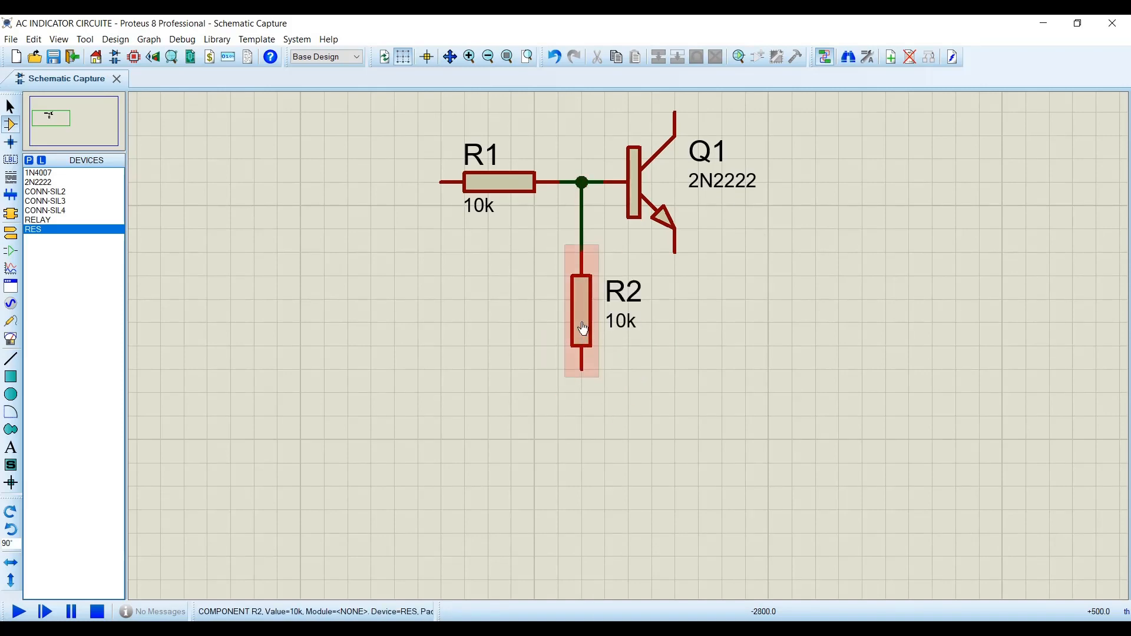
drag(584, 328, 584, 282)
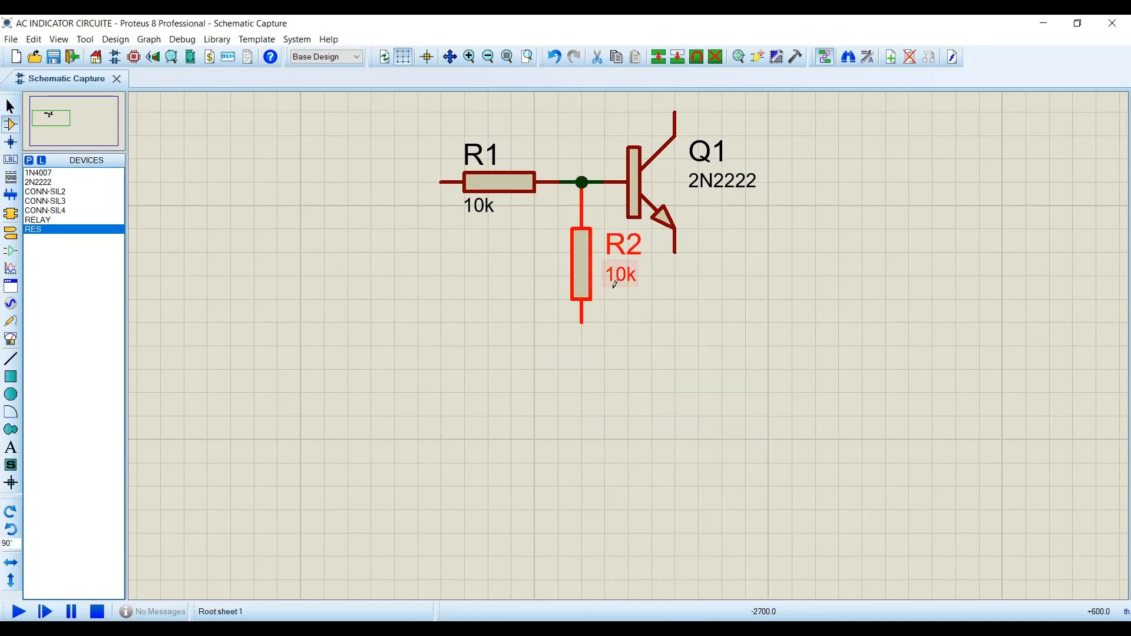
Wire the lower end of R2 to the emitter of transistor Q1
click(585, 322)
click(684, 257)
scroll(630, 347, down, 1)
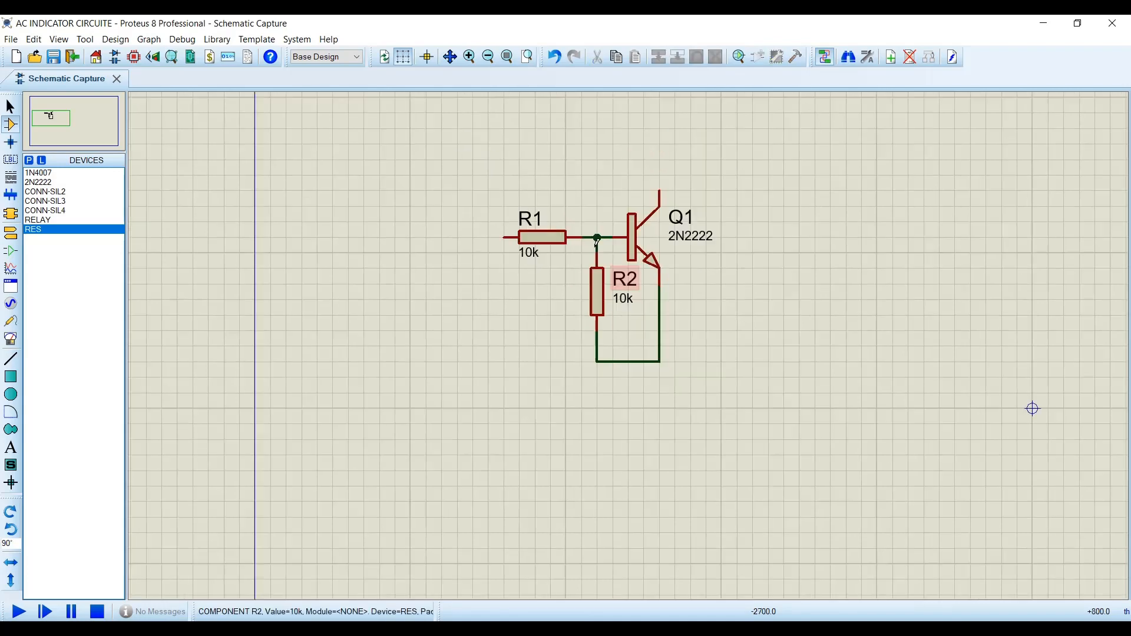
Set the resistance of R1 to 1k
scroll(611, 237, up, 1)
double_click(510, 353)
double_click(488, 230)
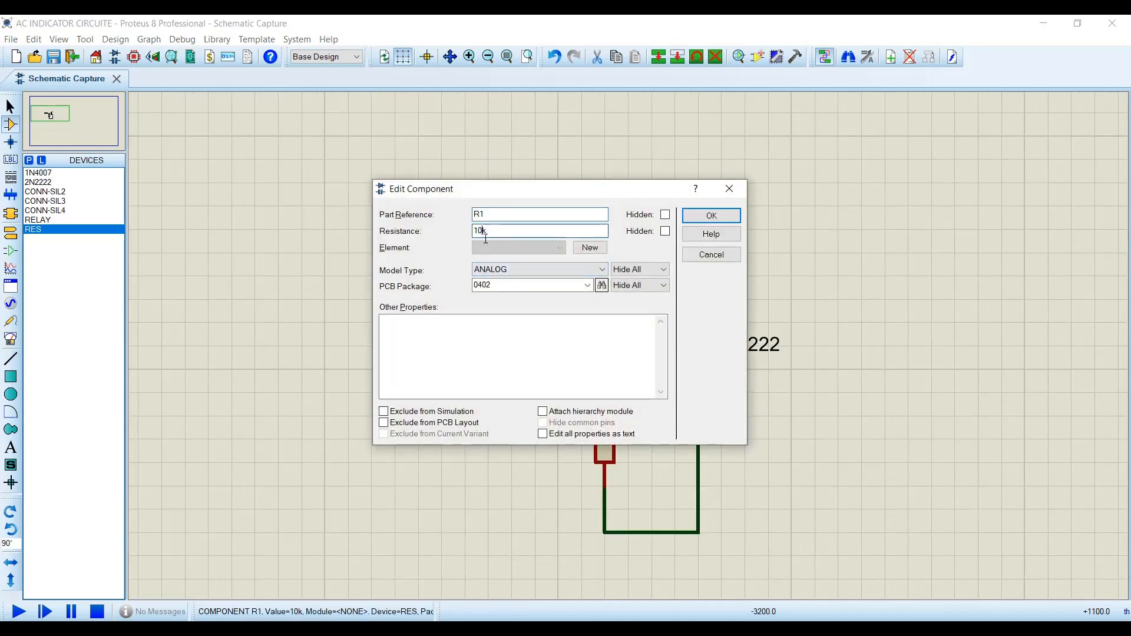
text(1k)
click(712, 215)
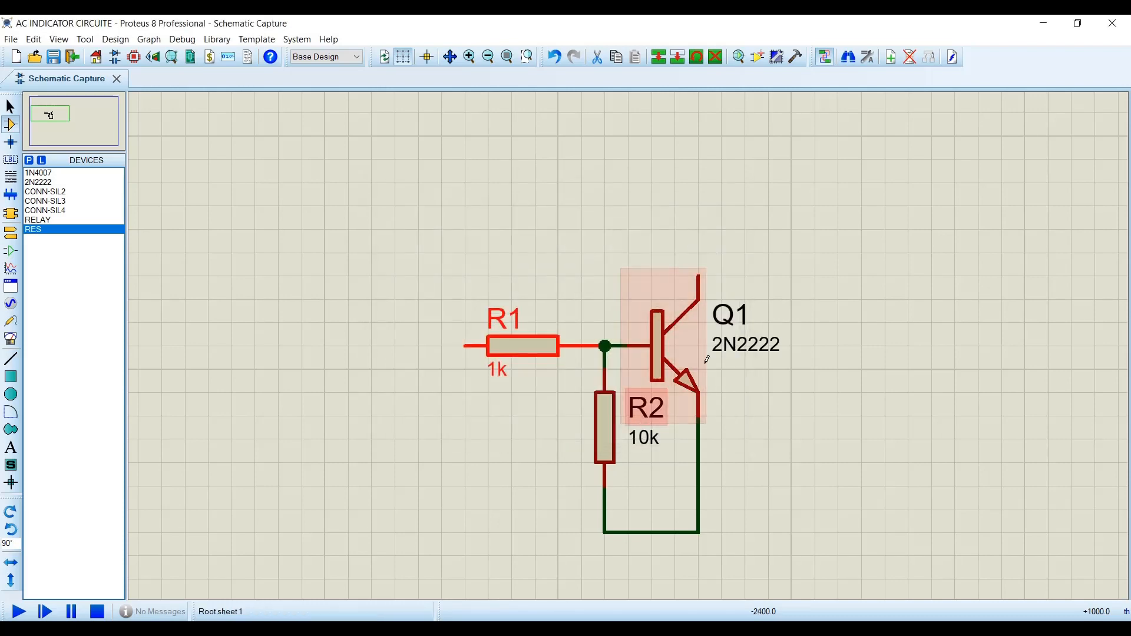
Attach a GROUND terminal to the corner of the wire joining R2 and Q1's emitter
click(12, 232)
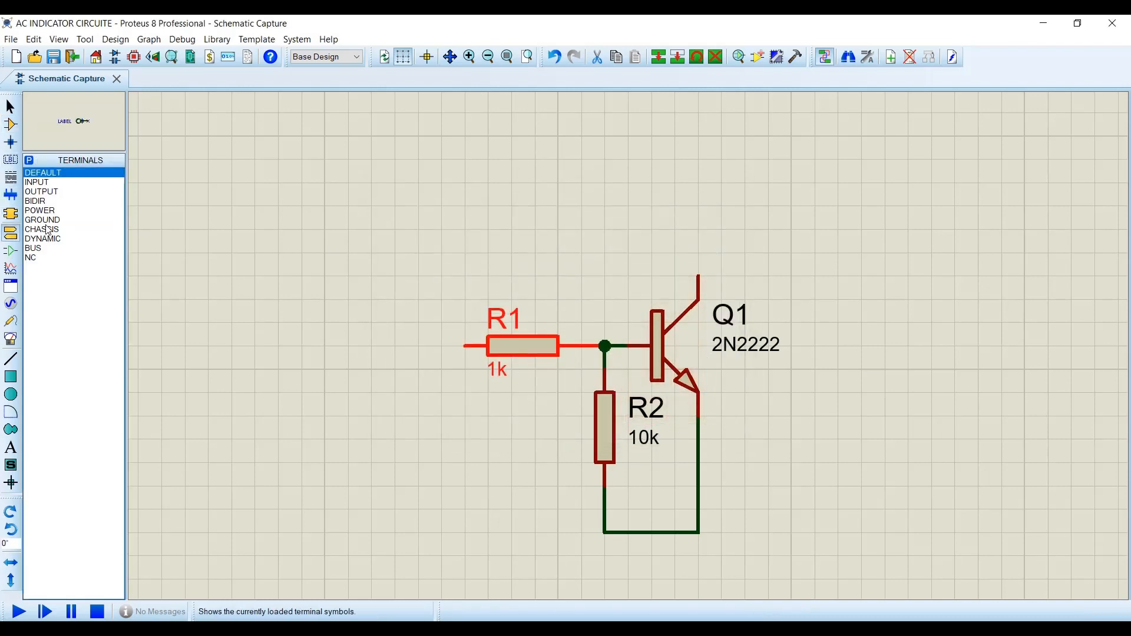
click(41, 220)
scroll(740, 387, down, 1)
scroll(624, 331, up, 2)
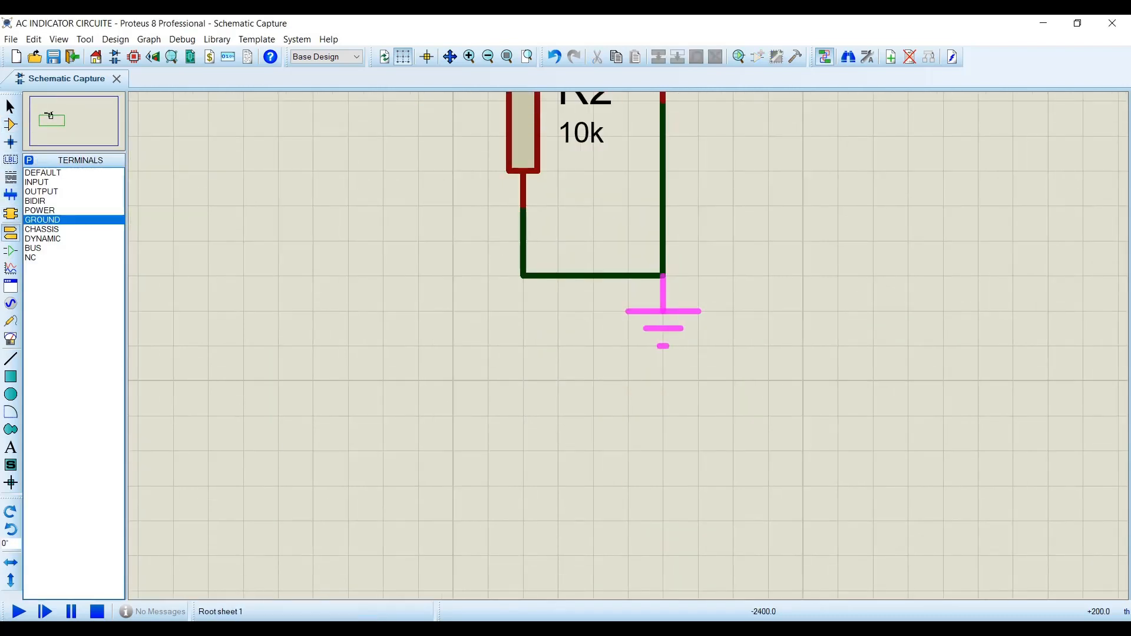
click(661, 310)
scroll(625, 318, down, 2)
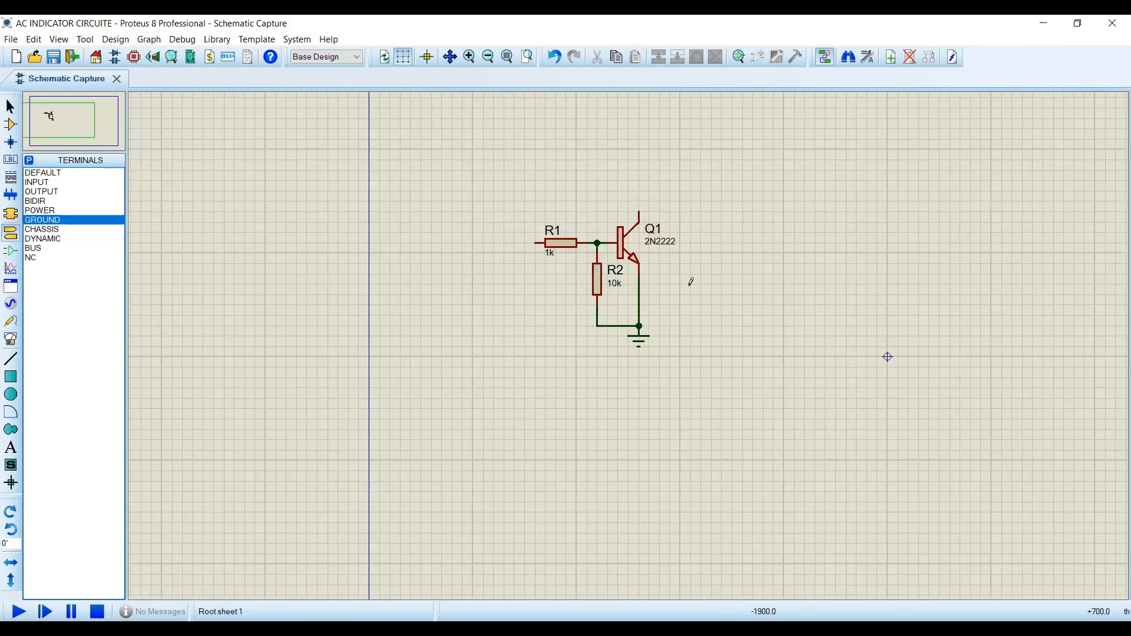
Place a RELAY component to the right of transistor Q1
scroll(691, 282, up, 1)
scroll(761, 286, down, 1)
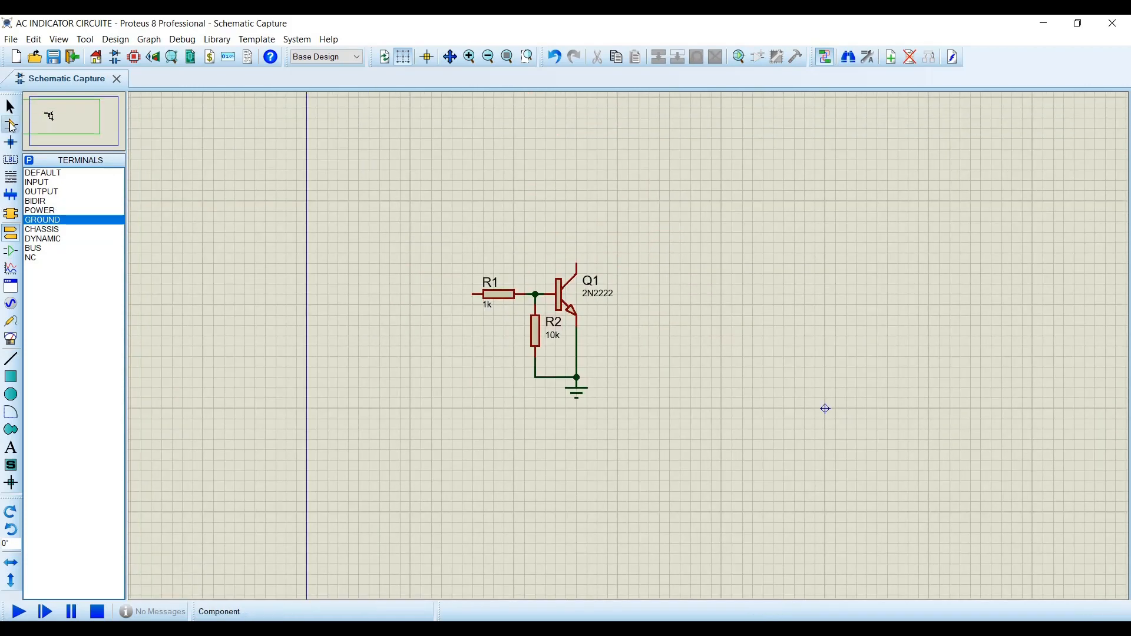
click(10, 125)
click(38, 220)
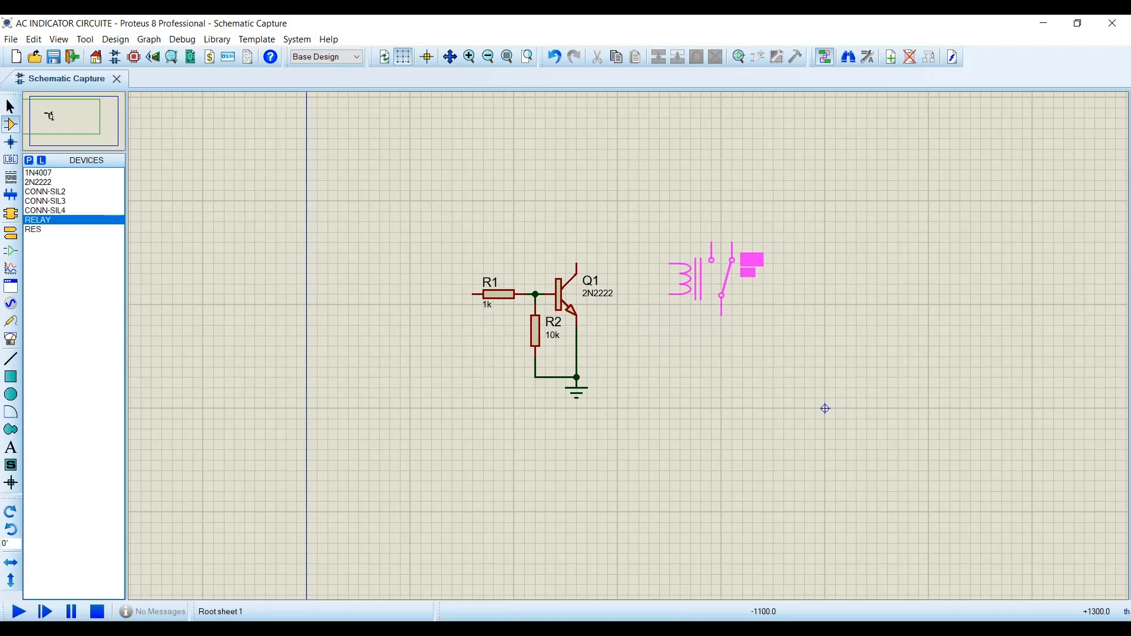
click(724, 300)
Place a 1N4007 diode rotated to 270°, anode up, between the transistor and the relay coil
click(47, 173)
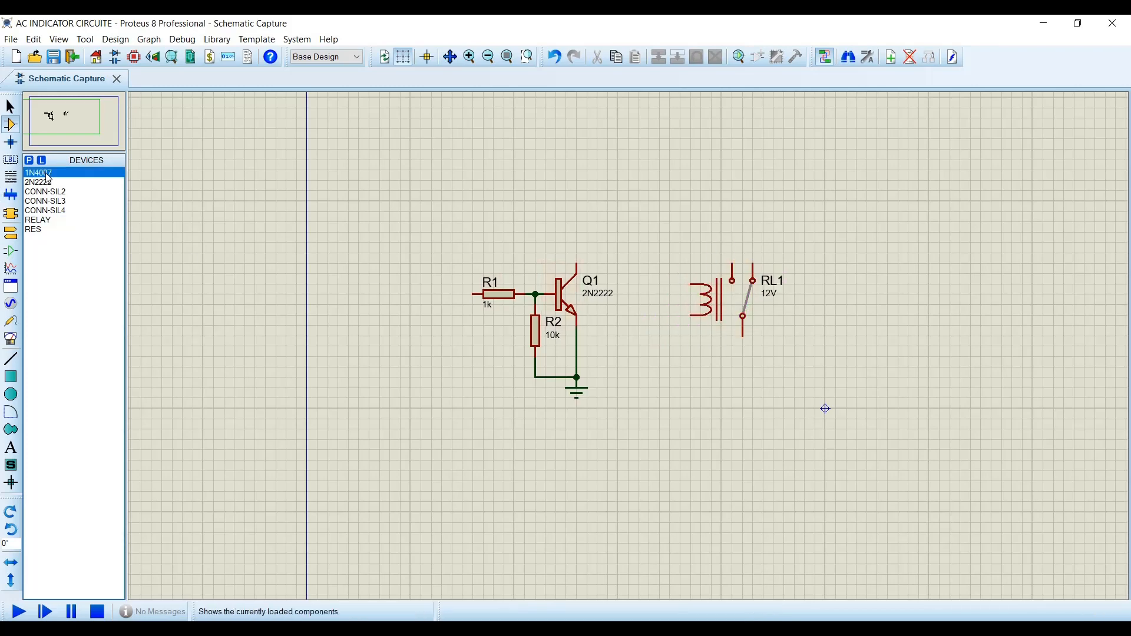
key(KP_Add)
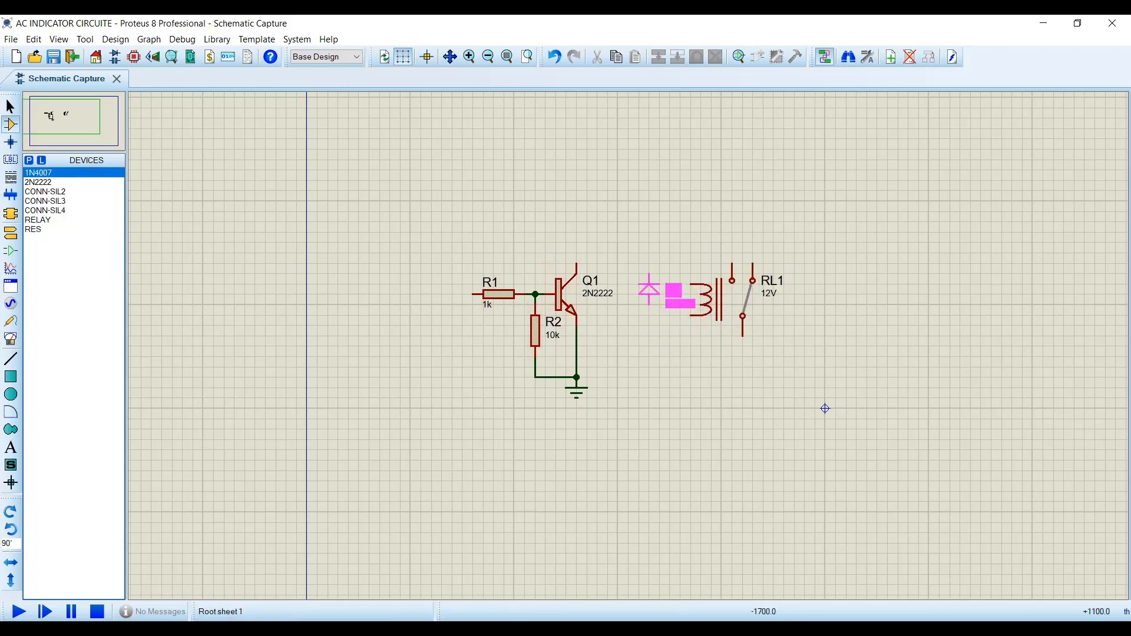
key(KP_Add)
key(KP_Add)
click(649, 295)
scroll(737, 276, up, 2)
drag(654, 353, 700, 324)
drag(543, 338, 590, 315)
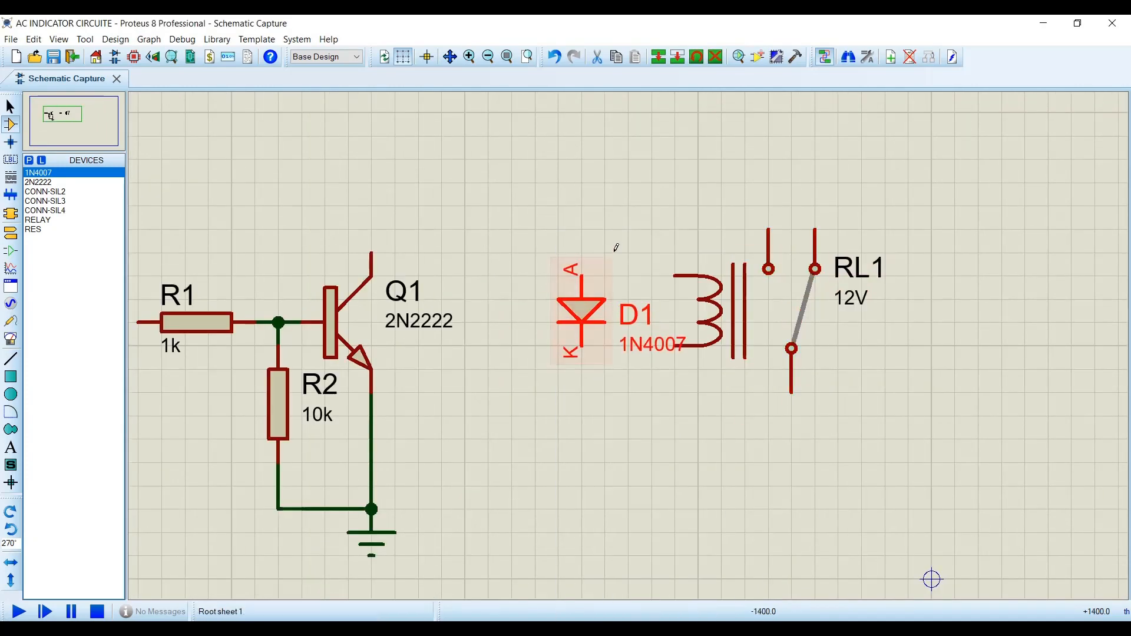
click(617, 247)
Wire diode D1 in parallel with the relay coil, anode to the upper coil pin and cathode to the lower
click(582, 272)
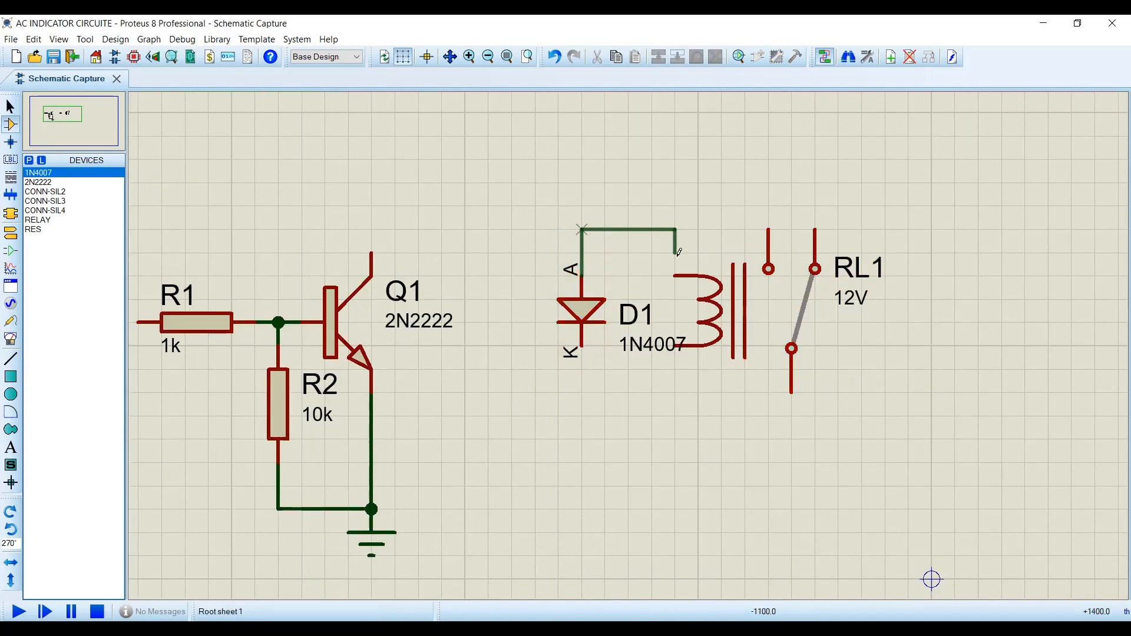
click(675, 275)
click(584, 345)
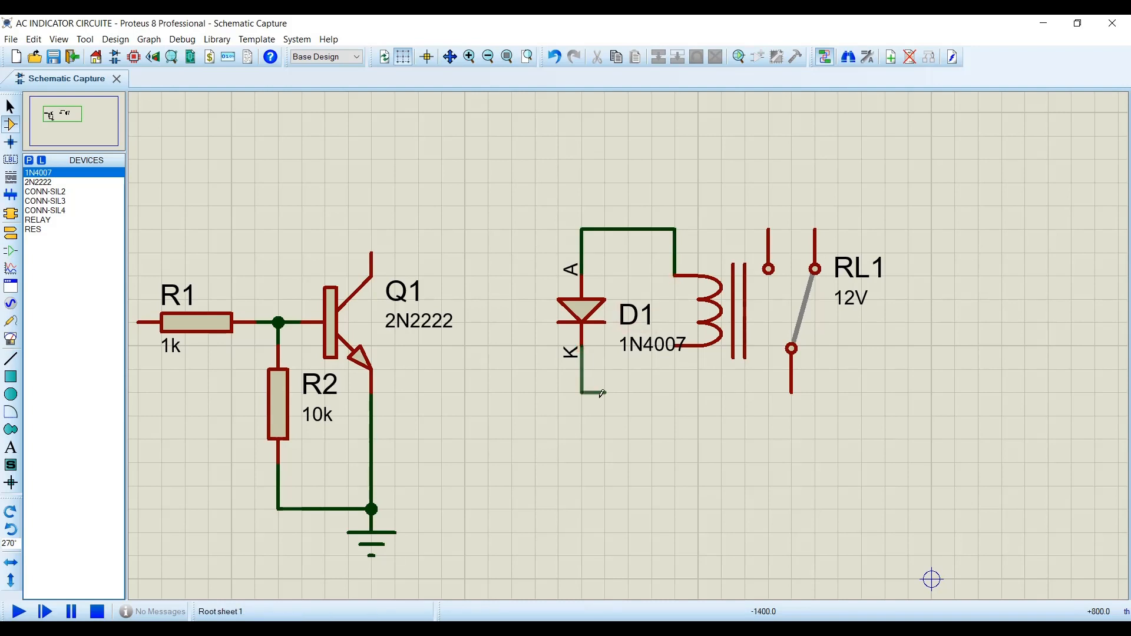
click(678, 346)
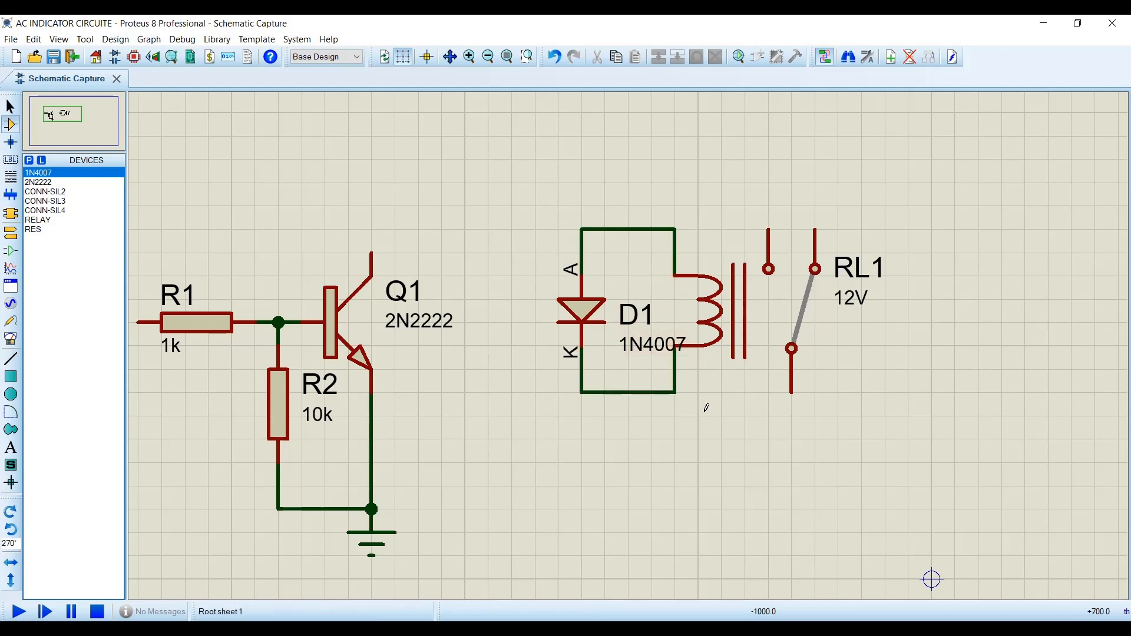
Wire the collector of Q1 to the wire joining D1's anode and the relay coil
click(372, 254)
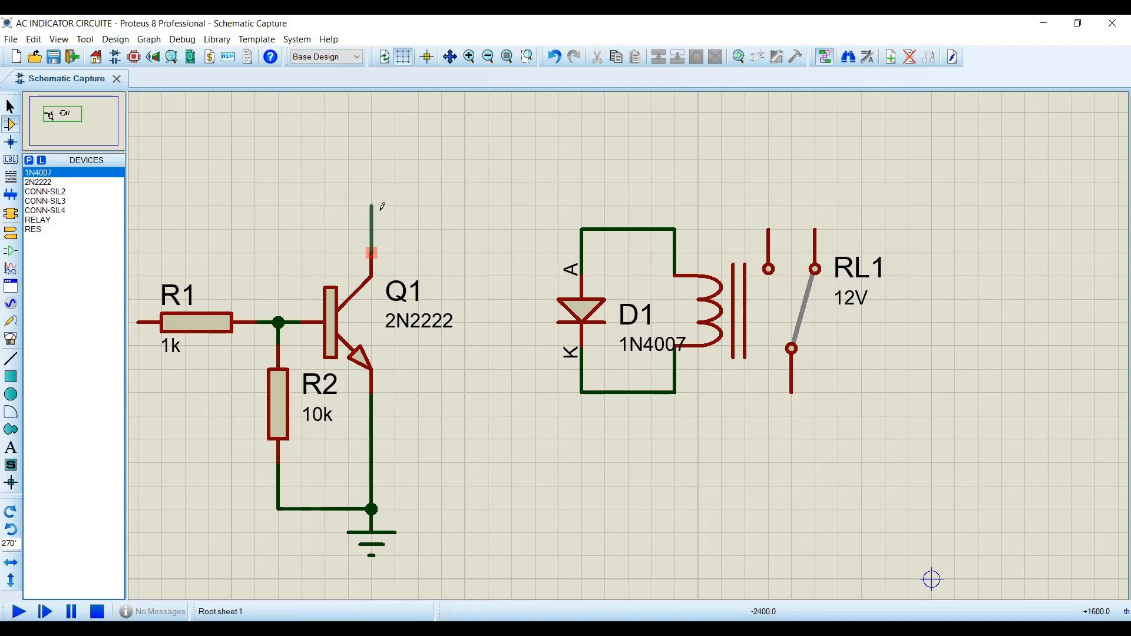
click(582, 229)
scroll(499, 265, down, 1)
scroll(501, 342, up, 1)
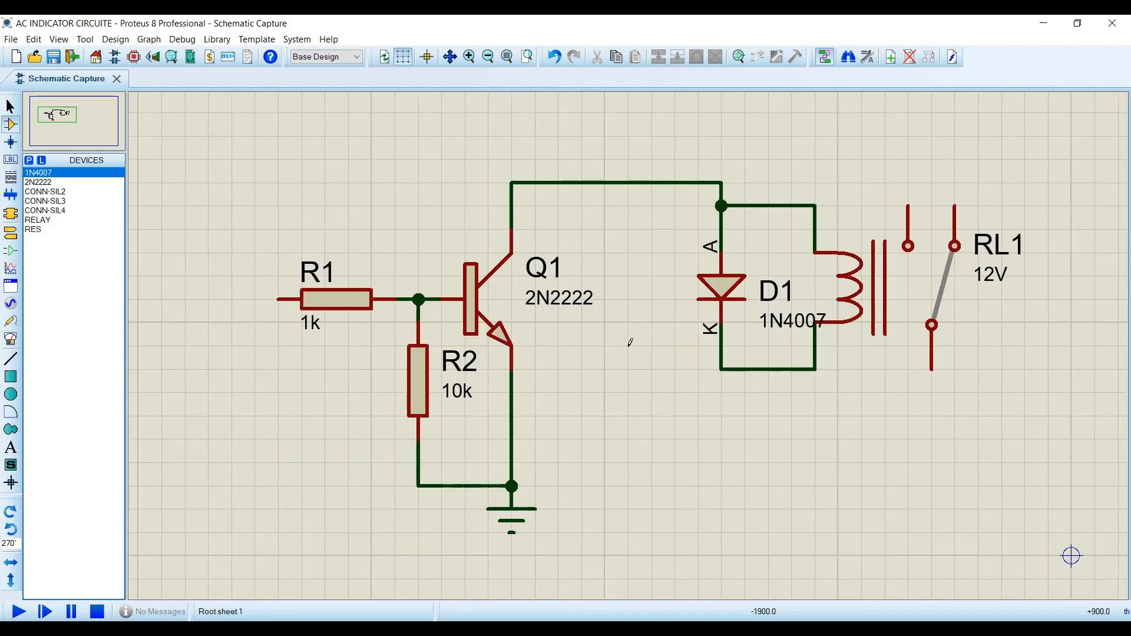
Place a CONN-SIL3 connector rotated 180° to the left of R1, with its pins facing the resistor
scroll(479, 380, down, 1)
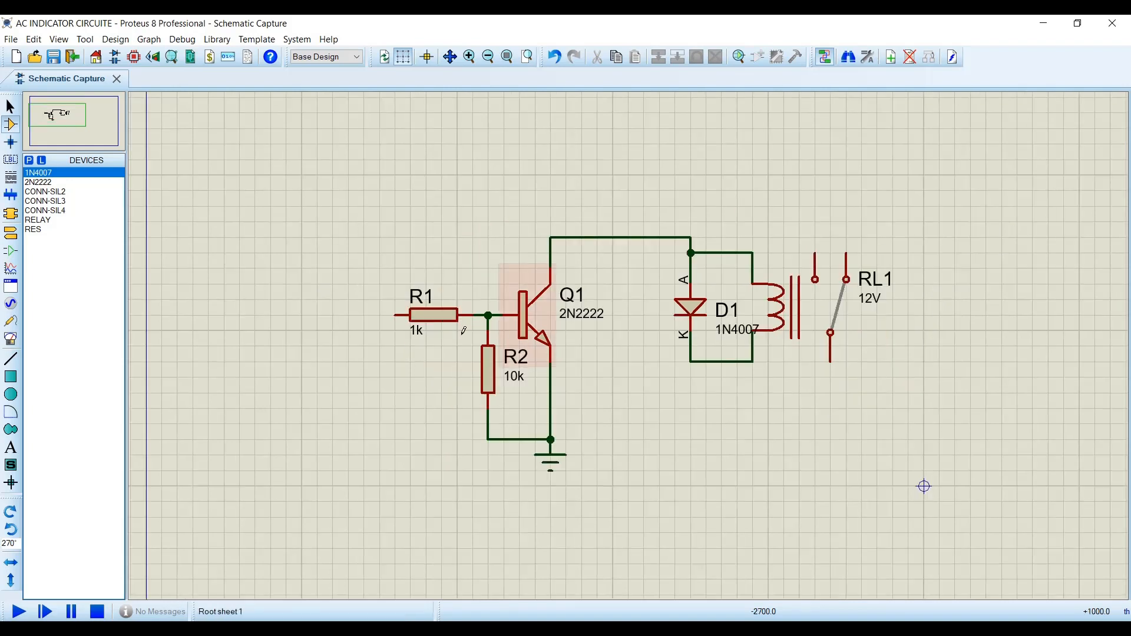
click(45, 201)
key(KP_Add)
key(KP_Add)
key(KP_Add)
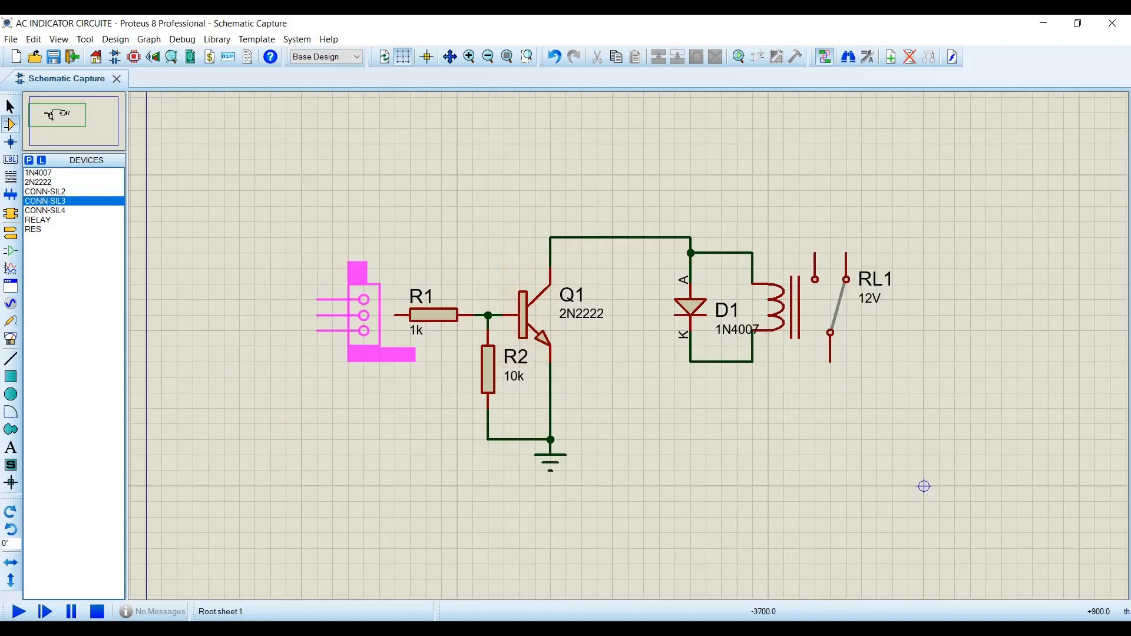
click(333, 362)
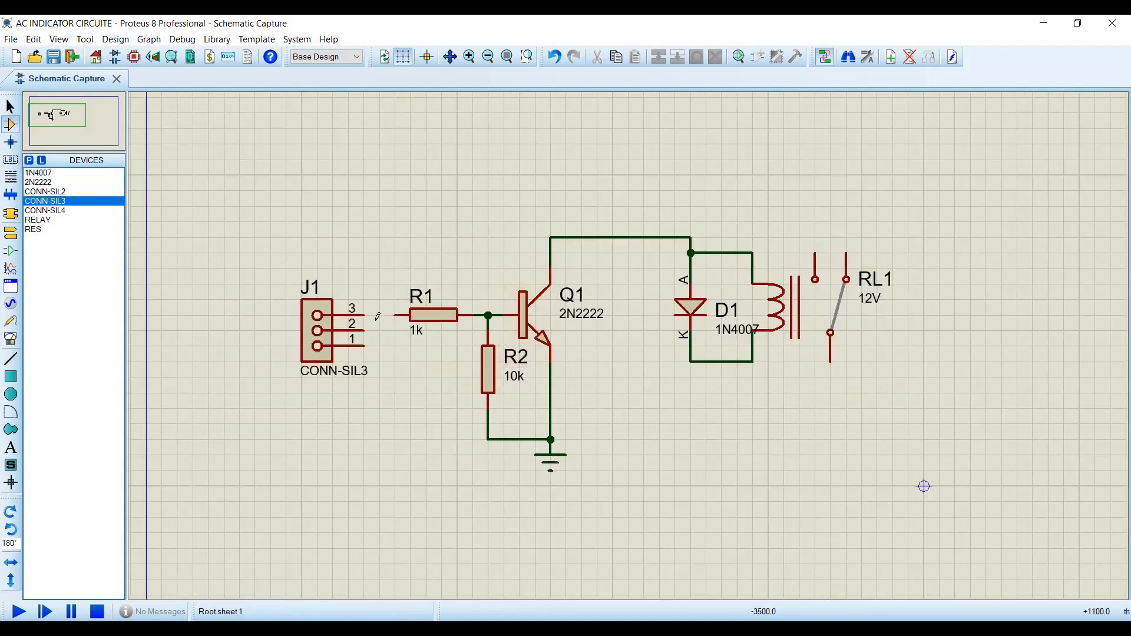
Wire connector J1's pin 3 to R1 and its pin 2, routed below the circuit, to D1's cathode
click(365, 315)
click(394, 316)
click(364, 330)
click(410, 451)
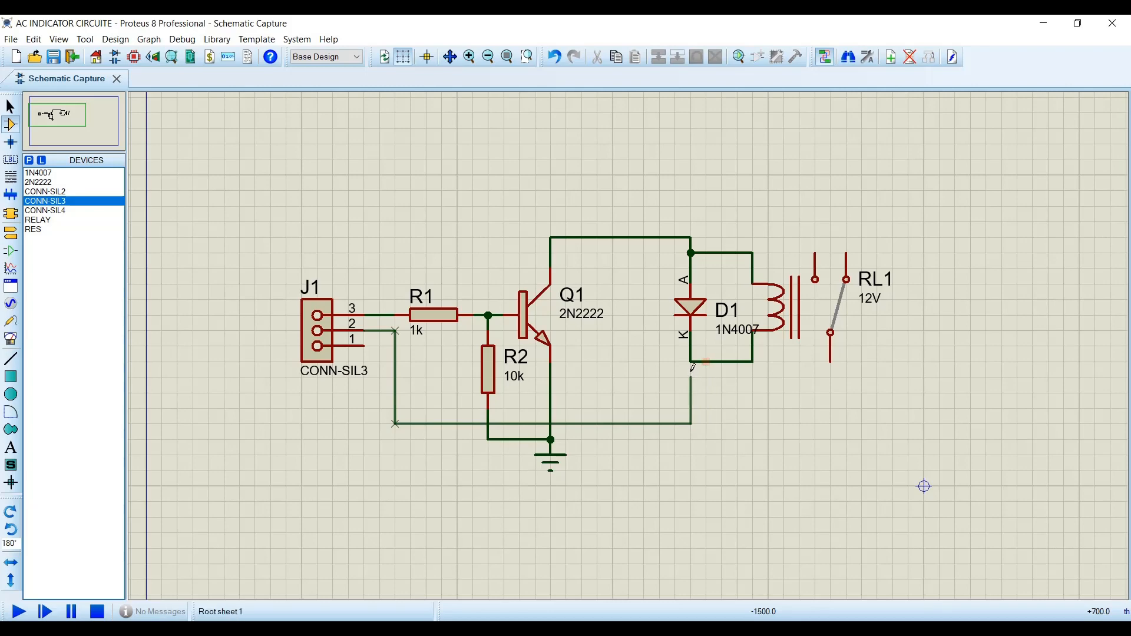
click(692, 369)
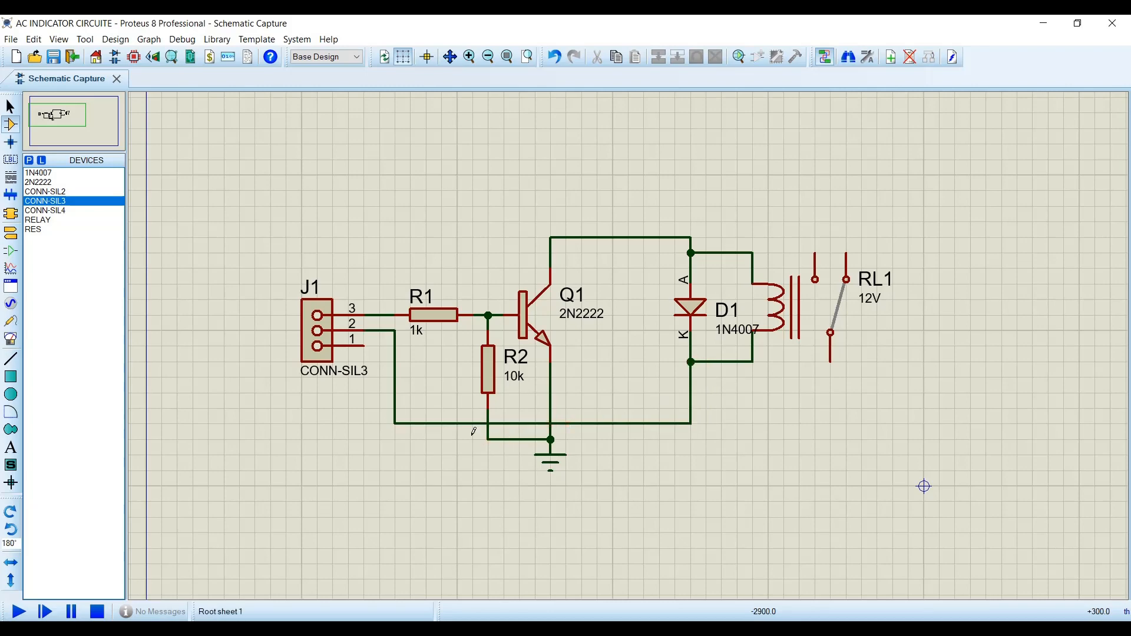
Shift J1's CONN-SIL3 label slightly left and connect a GROUND terminal to J1's pin 1
drag(353, 372, 337, 372)
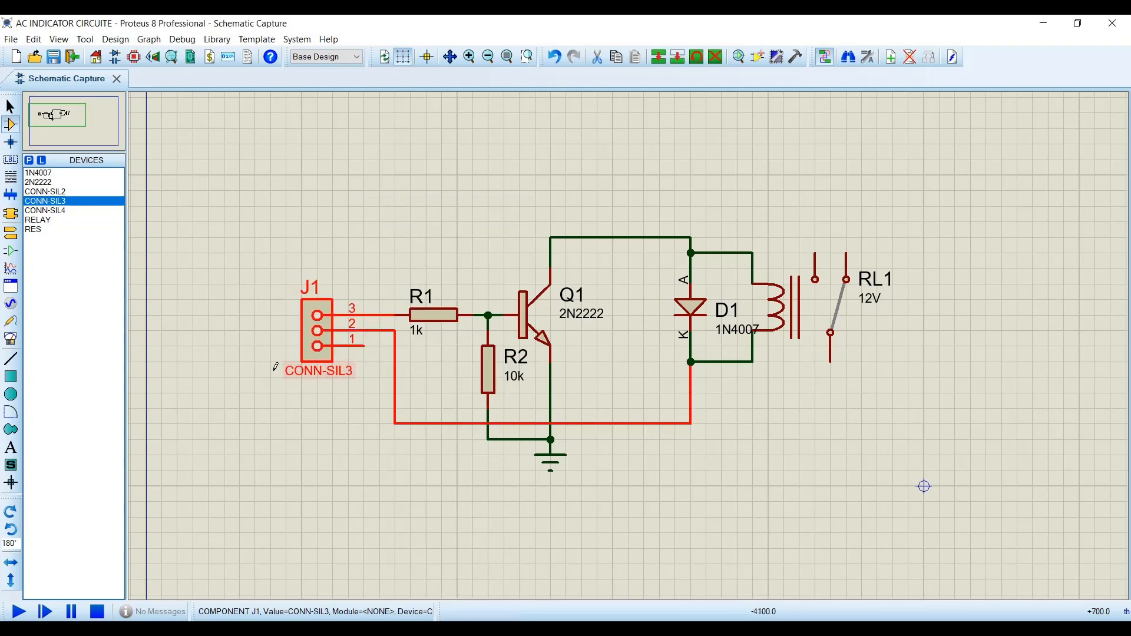
click(11, 233)
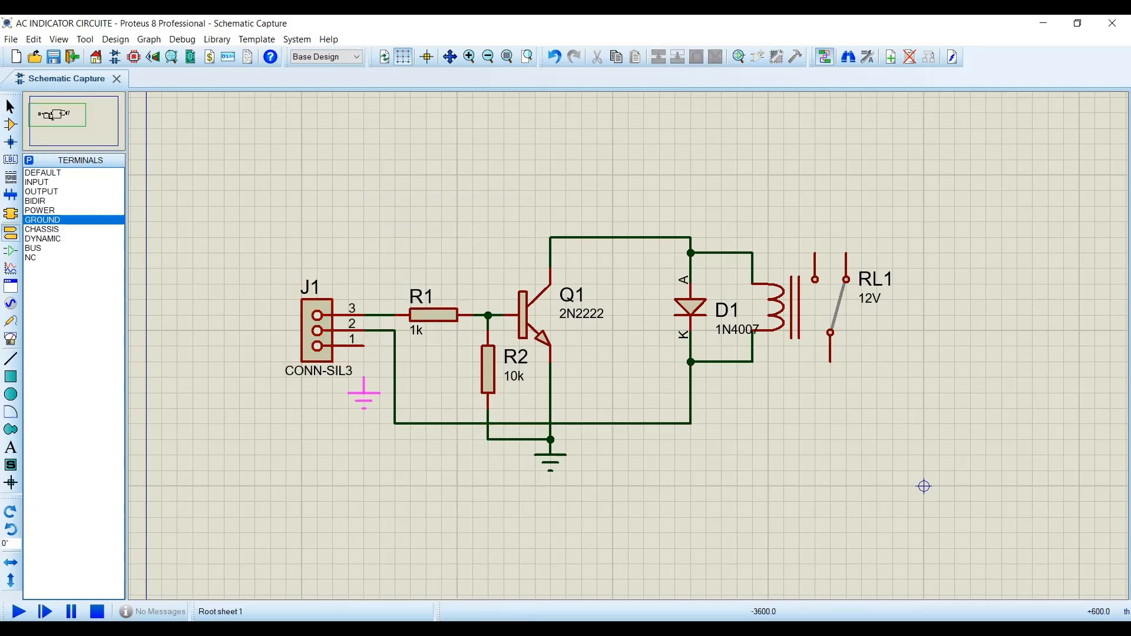
click(364, 377)
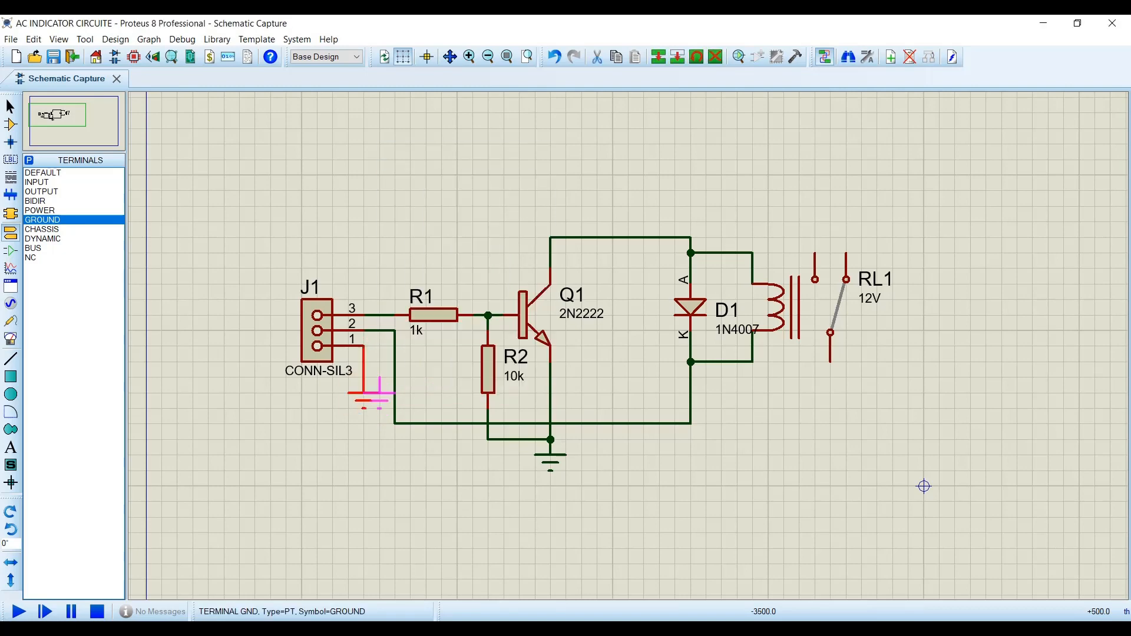
drag(379, 392, 379, 394)
click(369, 363)
scroll(442, 362, up, 1)
scroll(629, 346, down, 1)
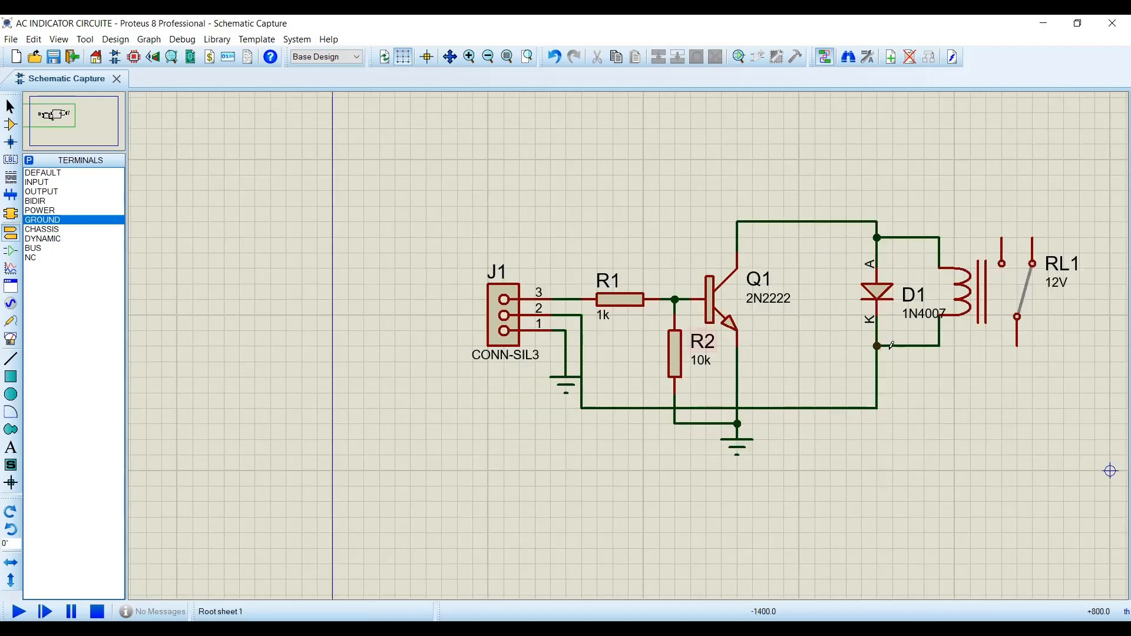
Place a CONN-SIL2 connector to the right of relay RL1, with its pins facing the relay
scroll(892, 345, up, 1)
scroll(629, 346, down, 1)
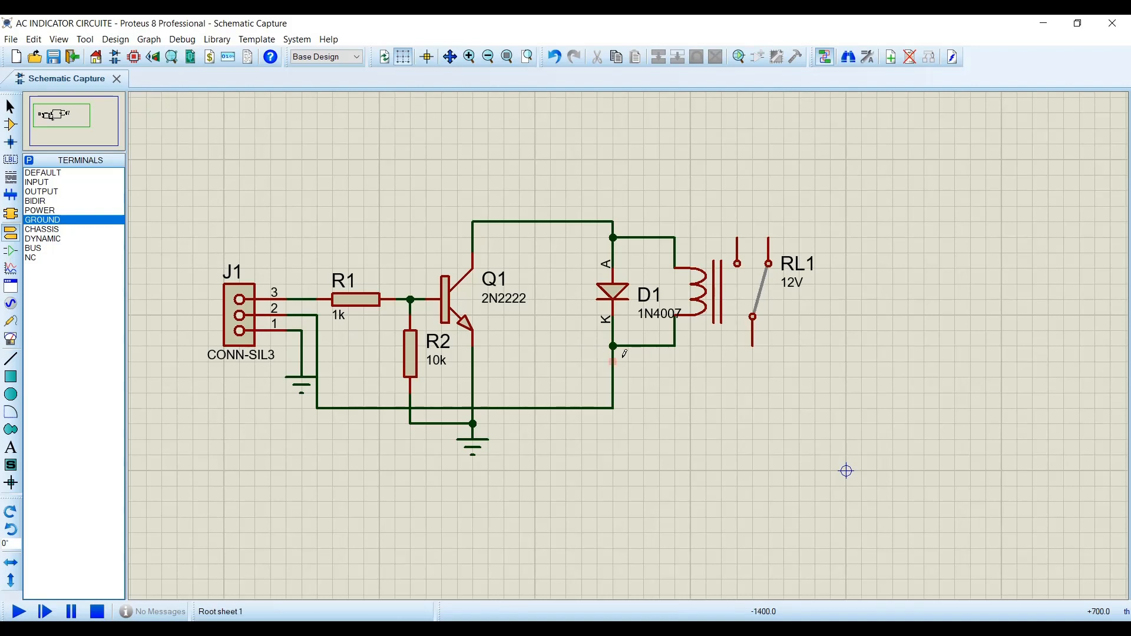
click(11, 124)
click(55, 190)
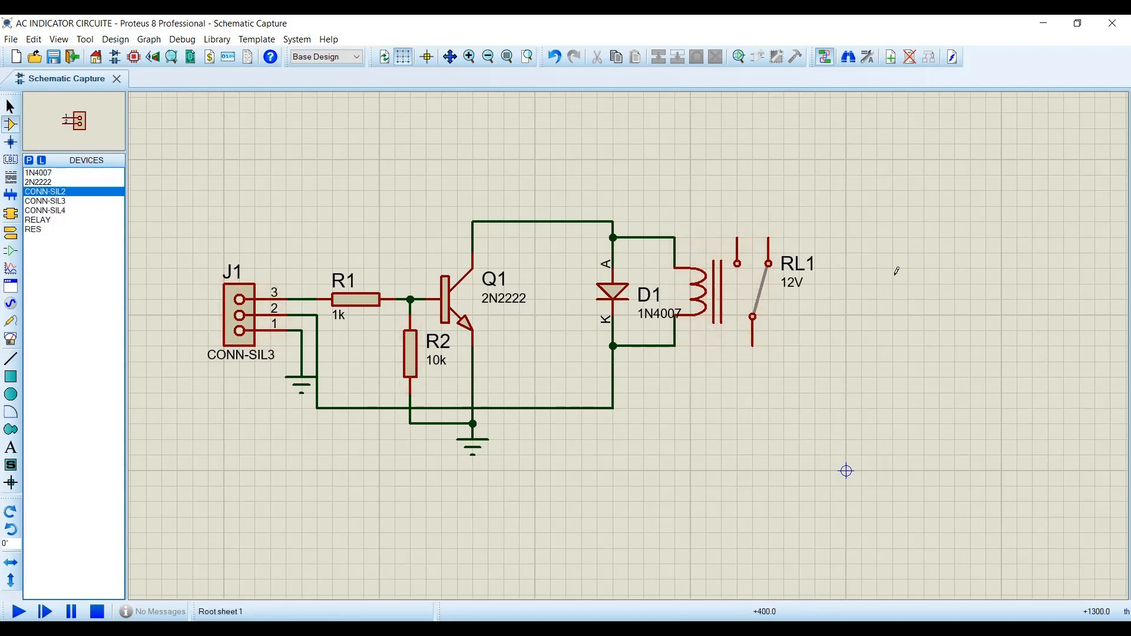
click(908, 291)
click(908, 292)
Wire RL1's upper-left contact over the relay to J2's pin 1 and its lower contact to J2's pin 2
click(736, 236)
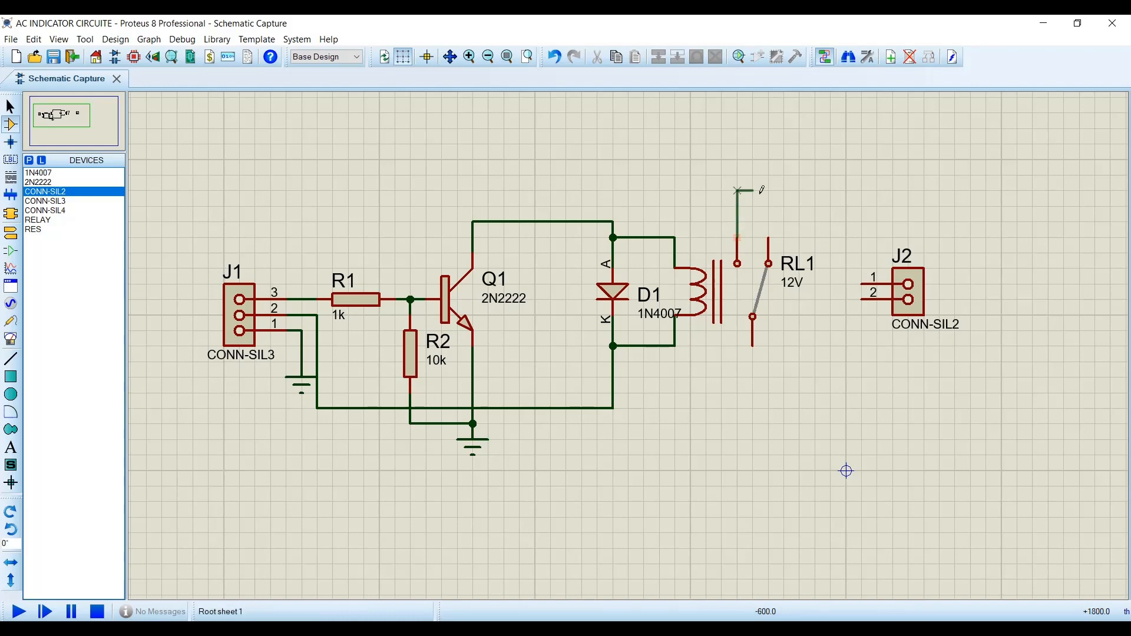
click(862, 280)
click(753, 345)
click(752, 393)
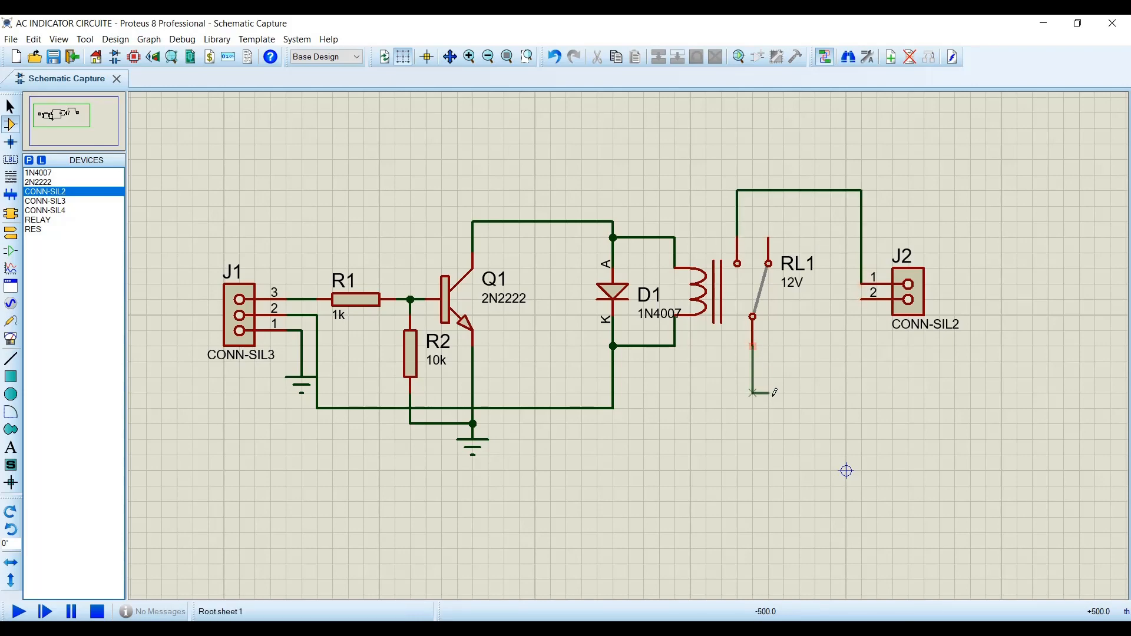
click(862, 299)
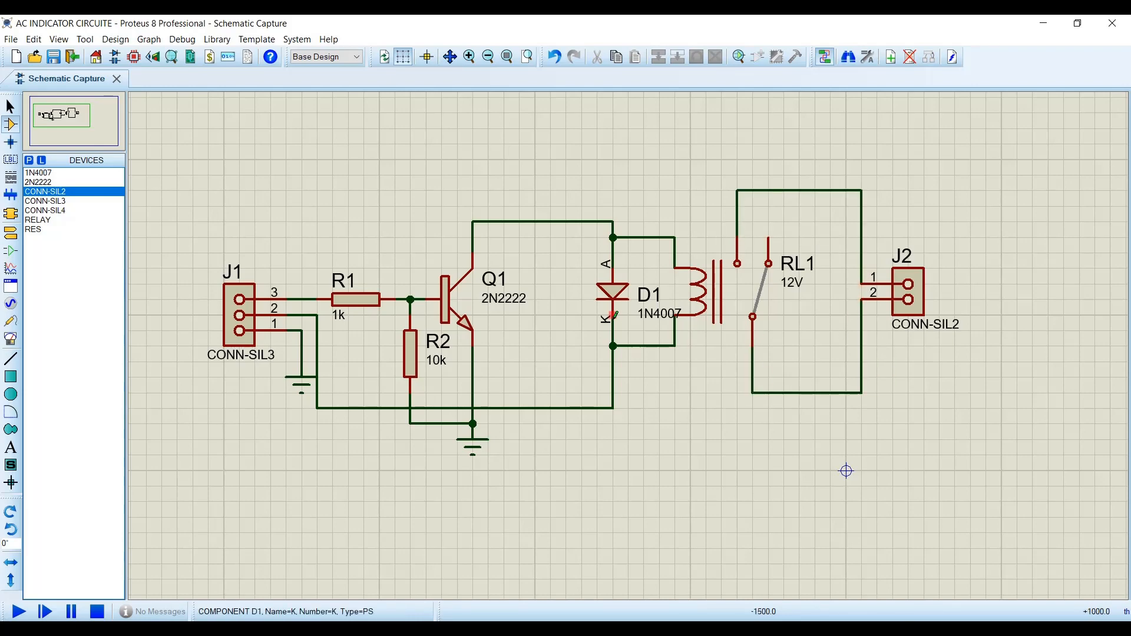
Place two POWER terminals side by side above the wires between J1 and R1
click(11, 232)
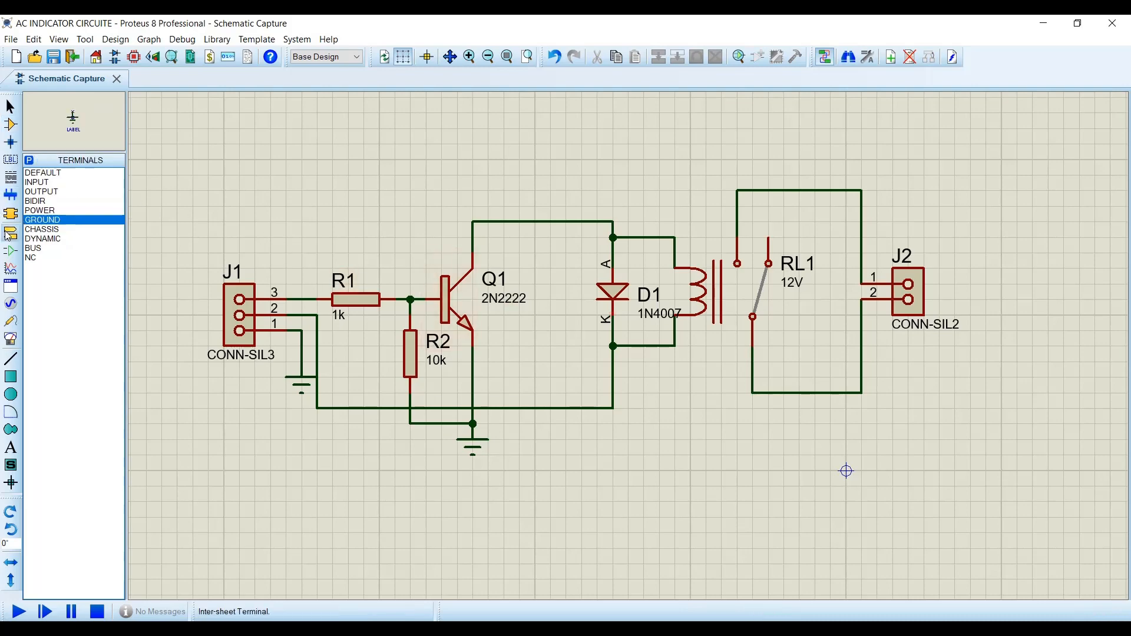
click(37, 211)
click(301, 250)
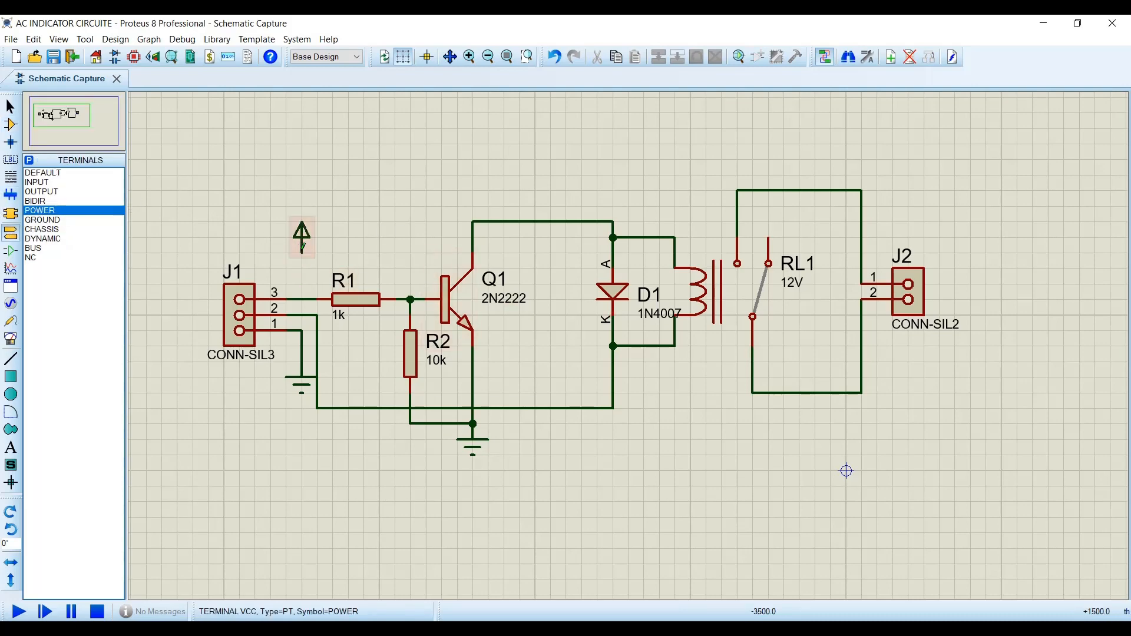
click(286, 250)
scroll(286, 250, up, 2)
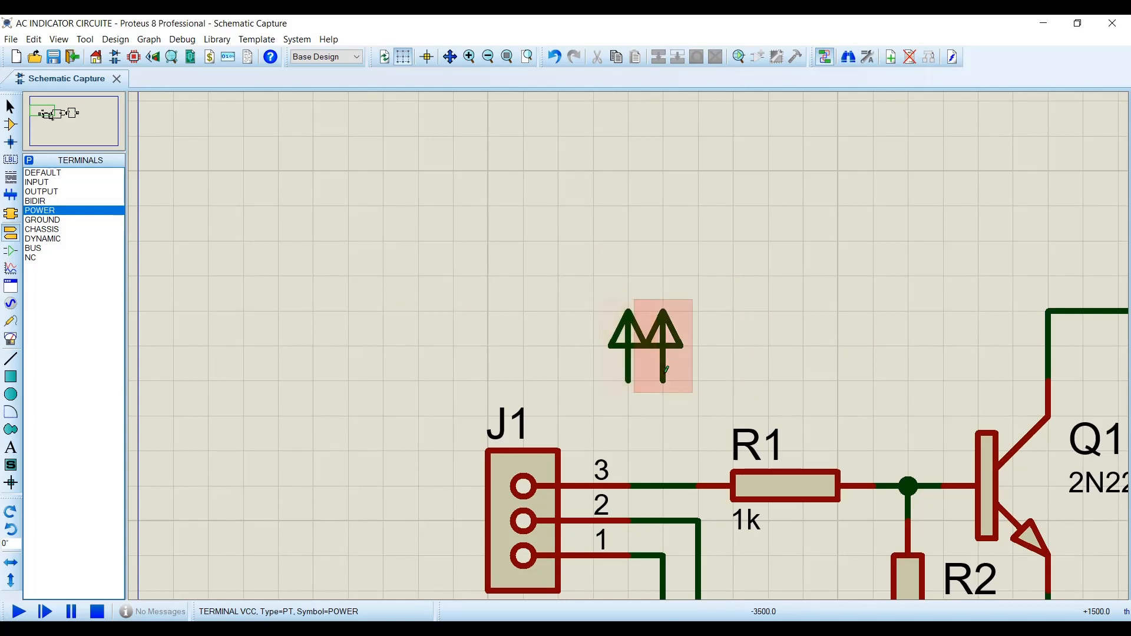
Shift connector J1 left, move the vertical segment of its pin 2 wire right, and bring its ground terminal closer to pin 1
drag(524, 521, 488, 521)
scroll(518, 475, down, 1)
scroll(639, 449, up, 2)
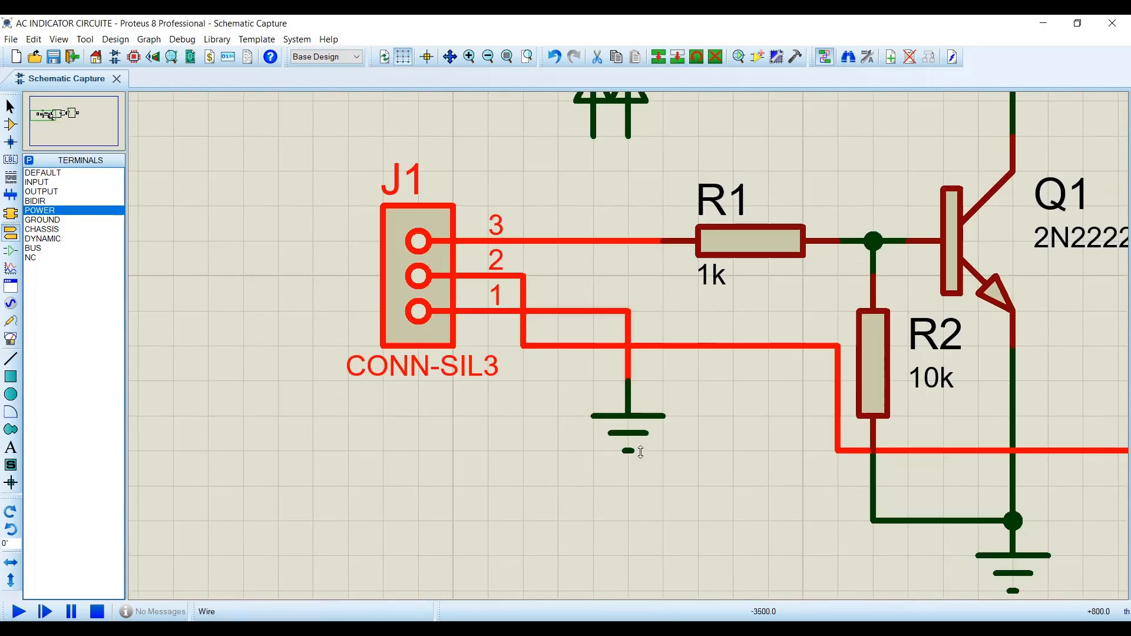
drag(473, 304, 618, 304)
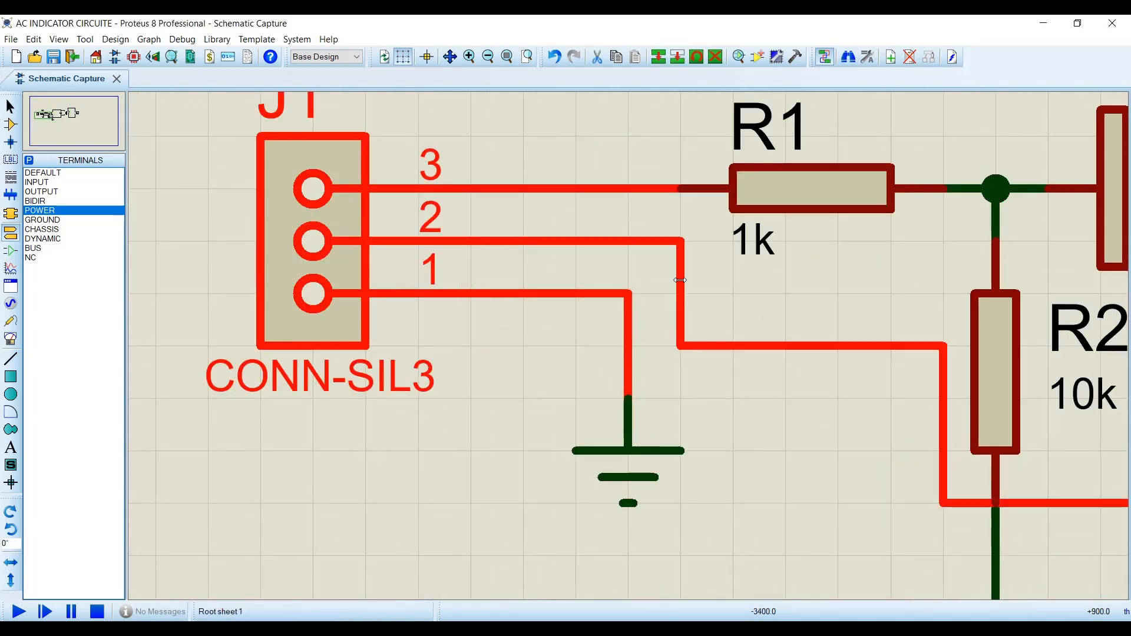
click(651, 222)
scroll(617, 341, down, 1)
drag(637, 424, 613, 401)
Space the two POWER terminals apart and align them at the same height above J1's pin 3 wire
right_click(603, 165)
click(653, 172)
click(581, 236)
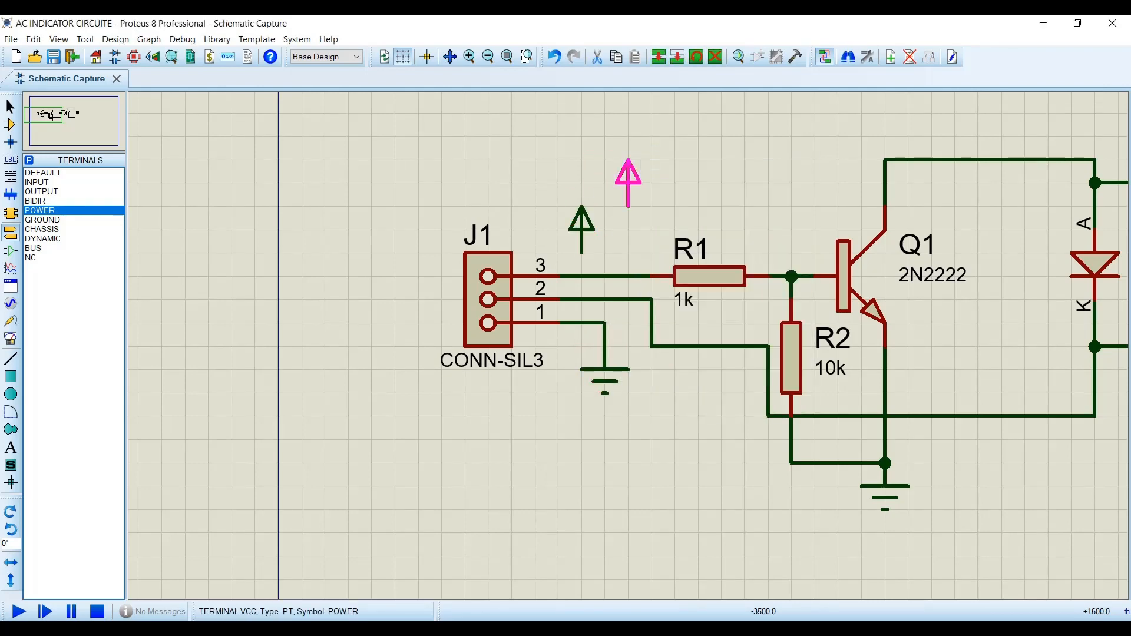
drag(628, 183, 628, 219)
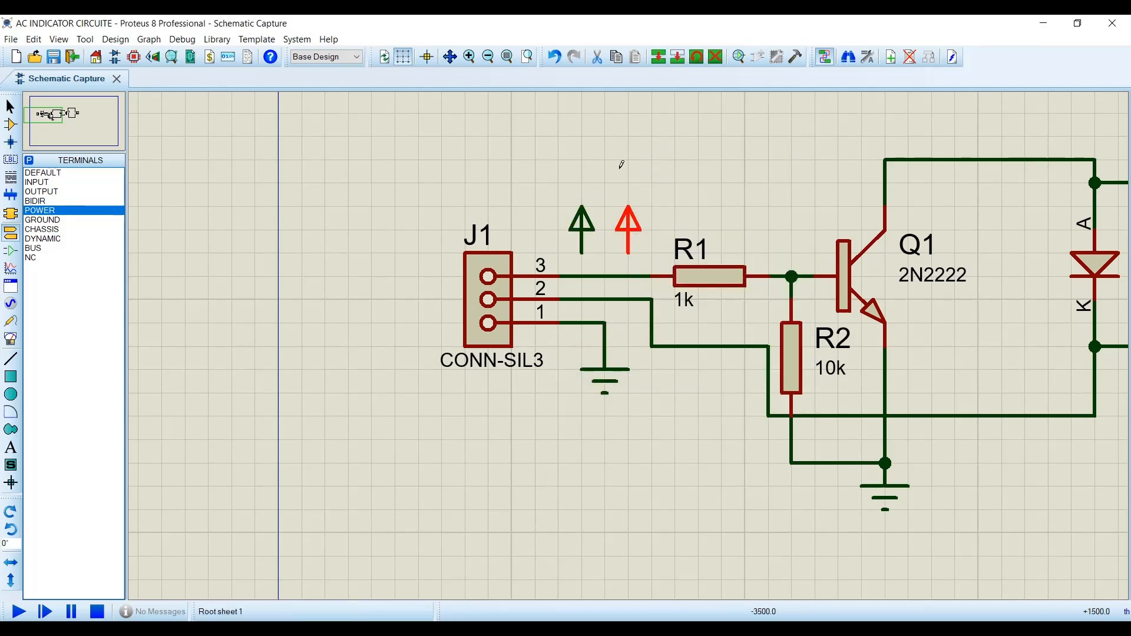
click(621, 166)
Wire the left POWER terminal to J1's pin 3 wire and the other to its pin 2 wire, aligning that wire's vertical segment beneath it
click(582, 253)
click(582, 277)
click(628, 253)
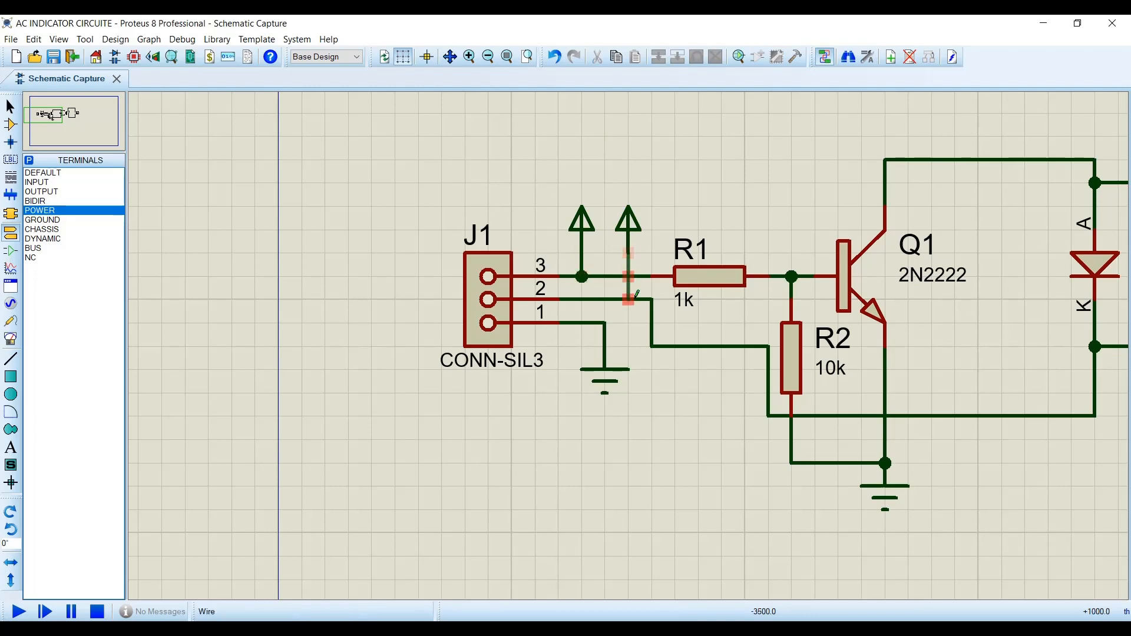
right_click(658, 321)
click(678, 328)
click(630, 323)
click(649, 246)
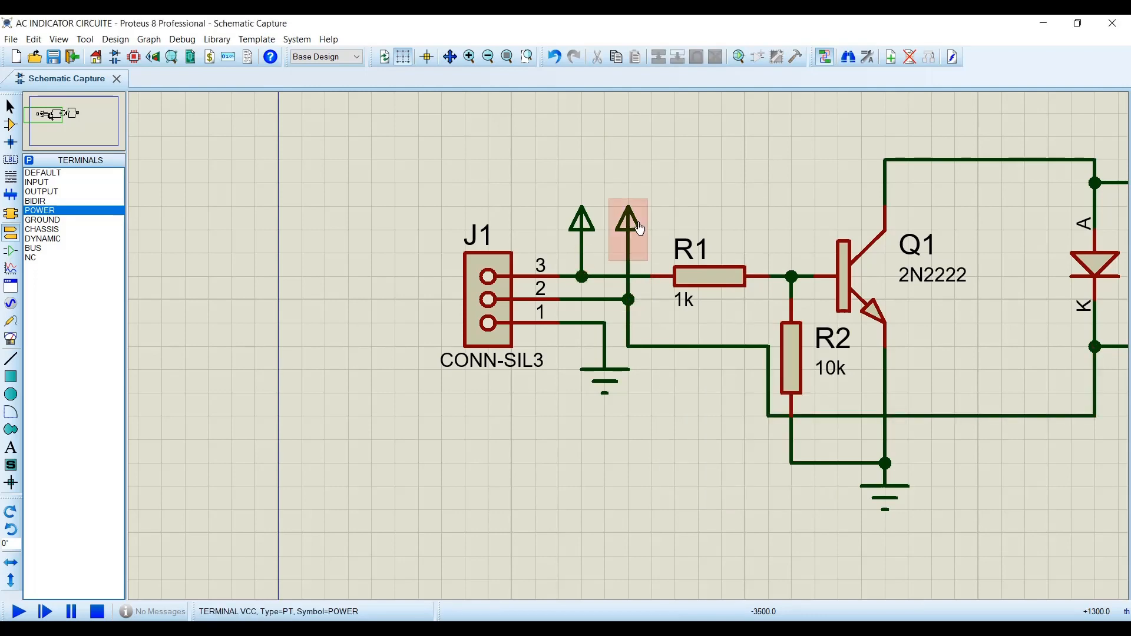
Label the POWER terminal on J1's pin 2 wire +12V and the one on the pin 3 wire +3.3V
click(638, 225)
click(640, 228)
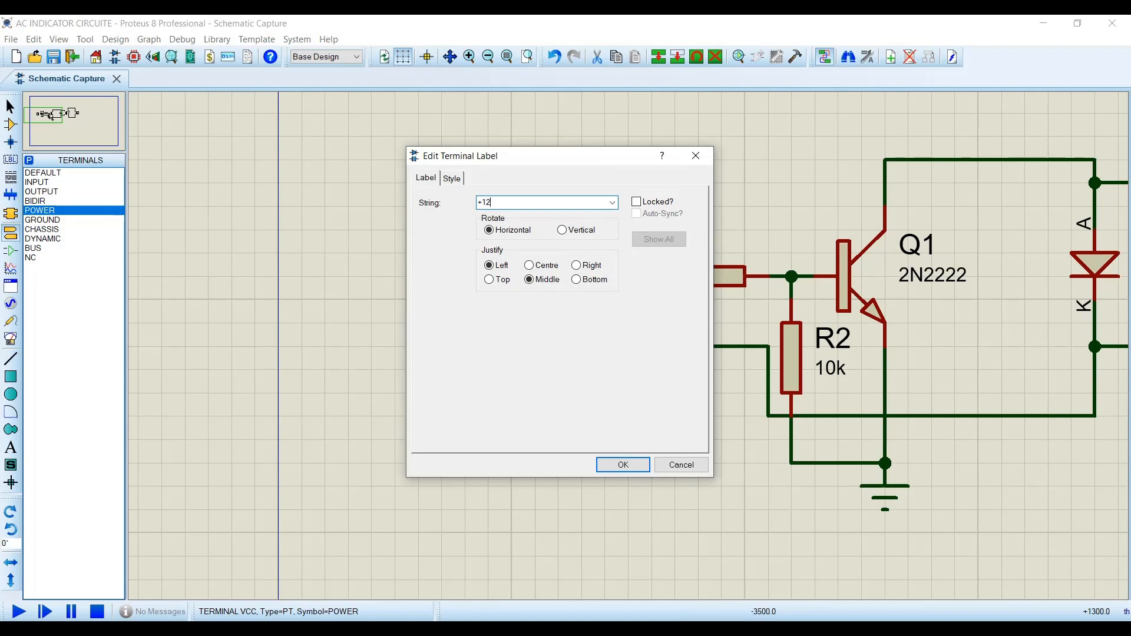
key(Return)
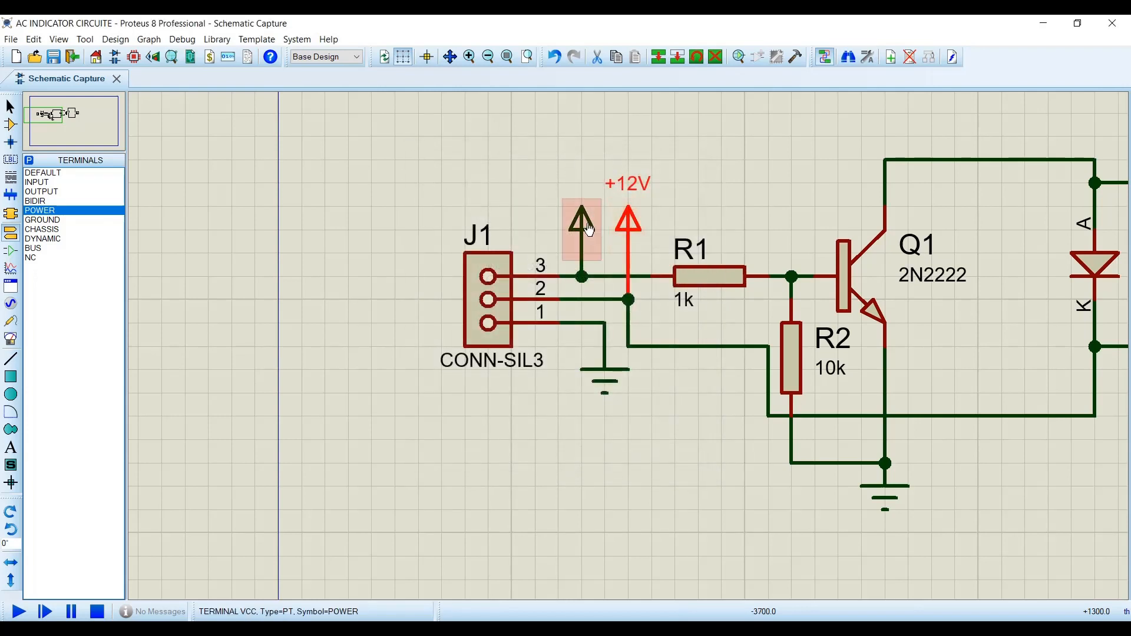
double_click(603, 207)
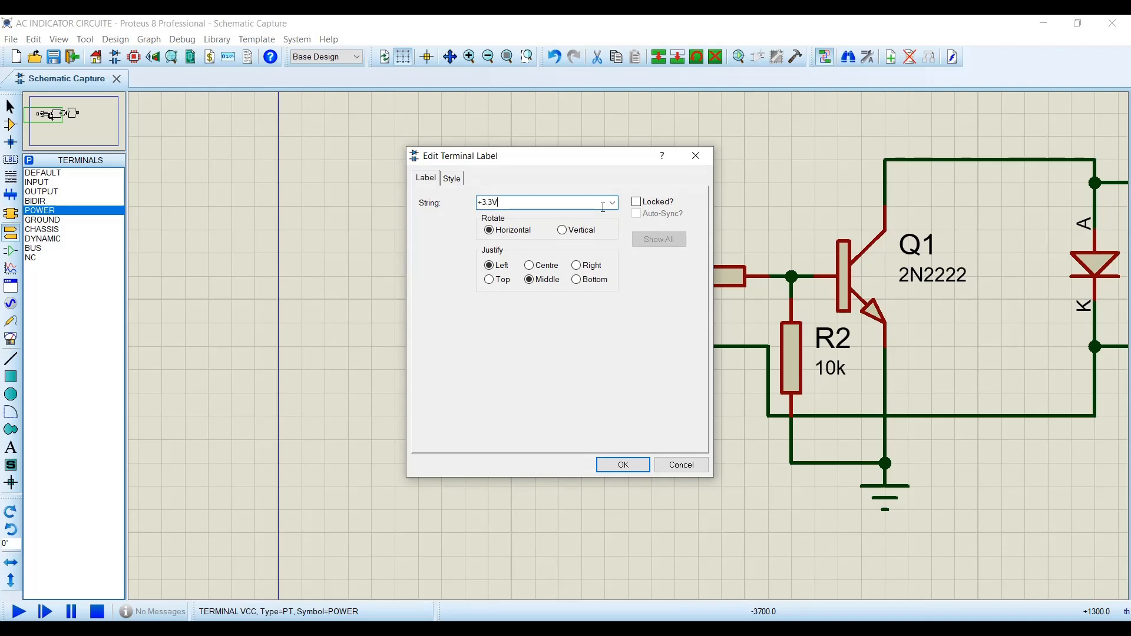
key(Return)
click(677, 197)
Straighten the step in the wire from J1's pin 2 to D1's cathode and shift J1's ground terminal left
scroll(676, 197, down, 2)
scroll(864, 333, up, 1)
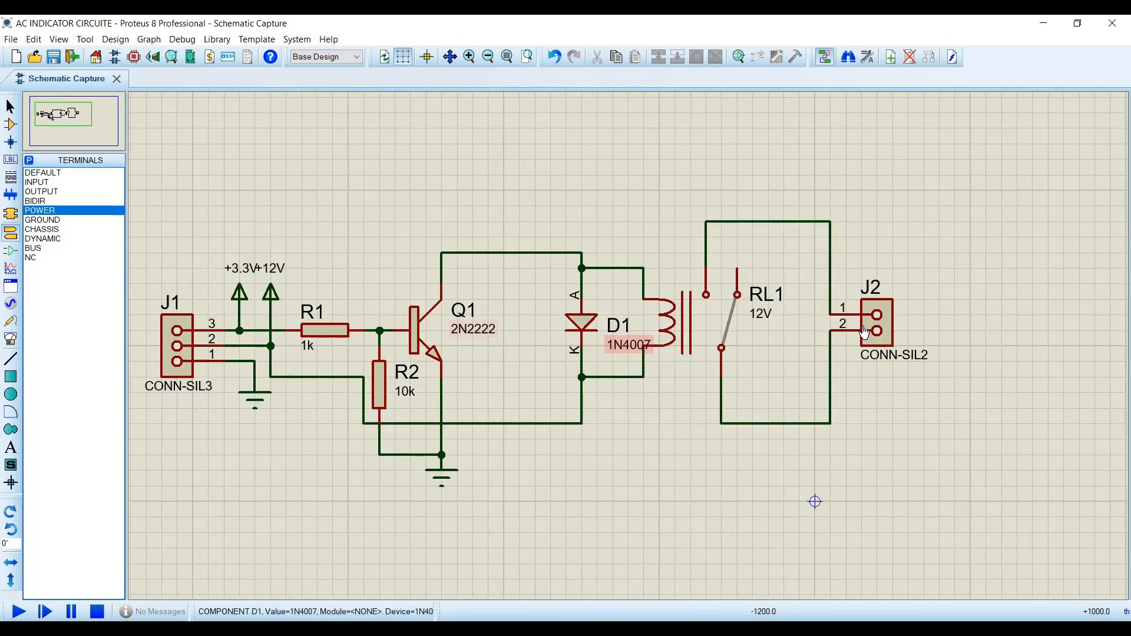
scroll(864, 333, down, 1)
scroll(670, 339, up, 1)
drag(706, 318, 613, 318)
click(601, 318)
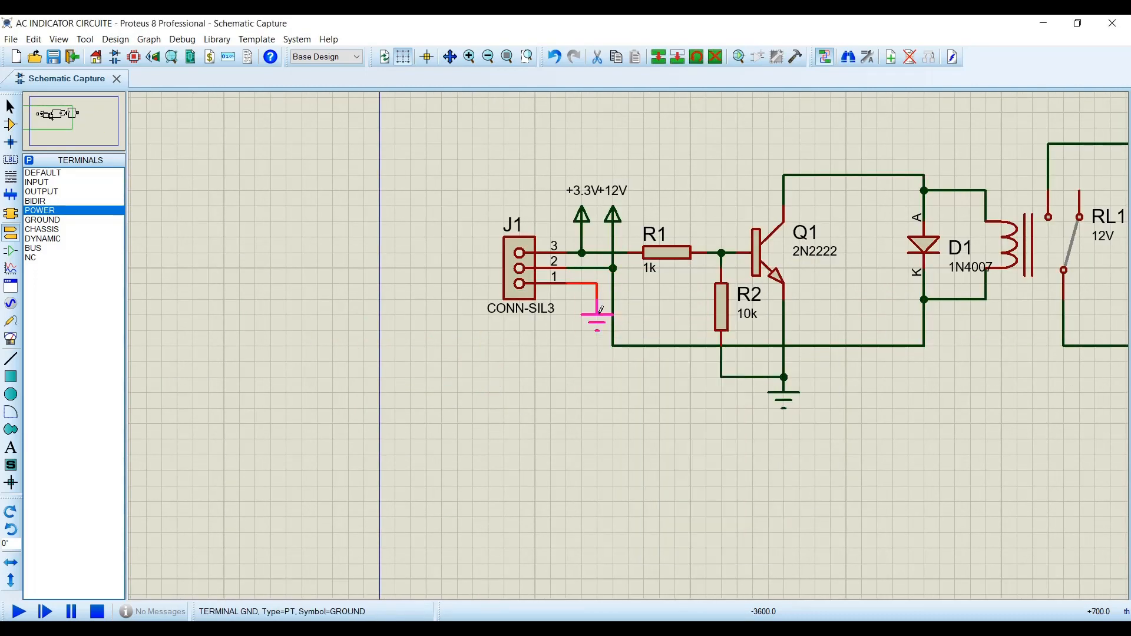
click(594, 407)
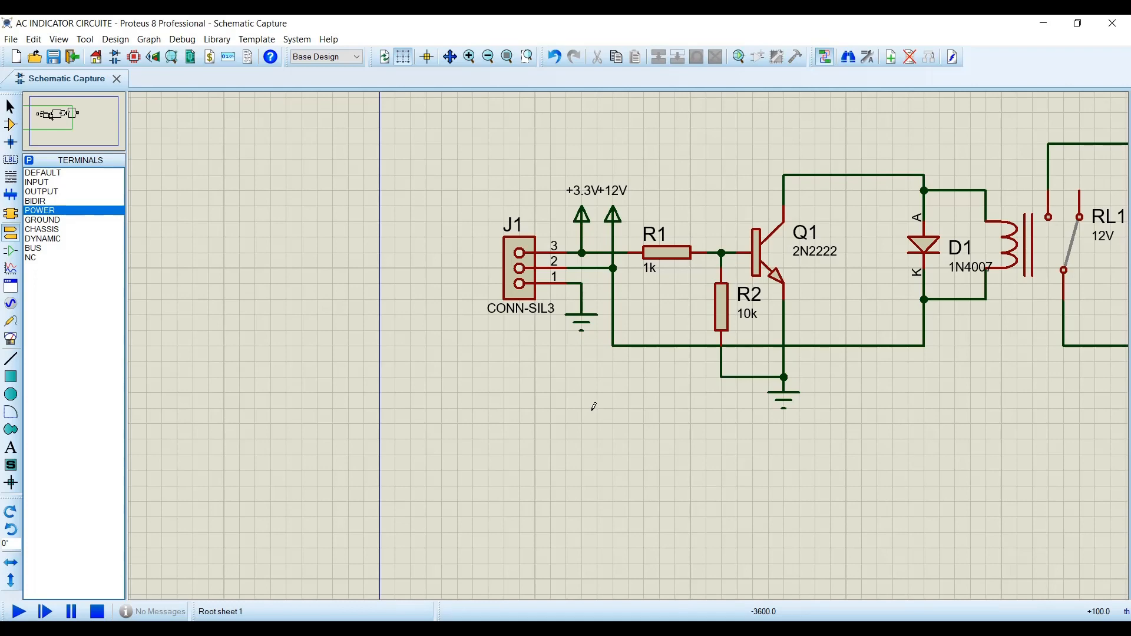
Delete J1's separate ground terminal and wire pin 1 below the circuit to the R2 ground wire
scroll(626, 364, down, 3)
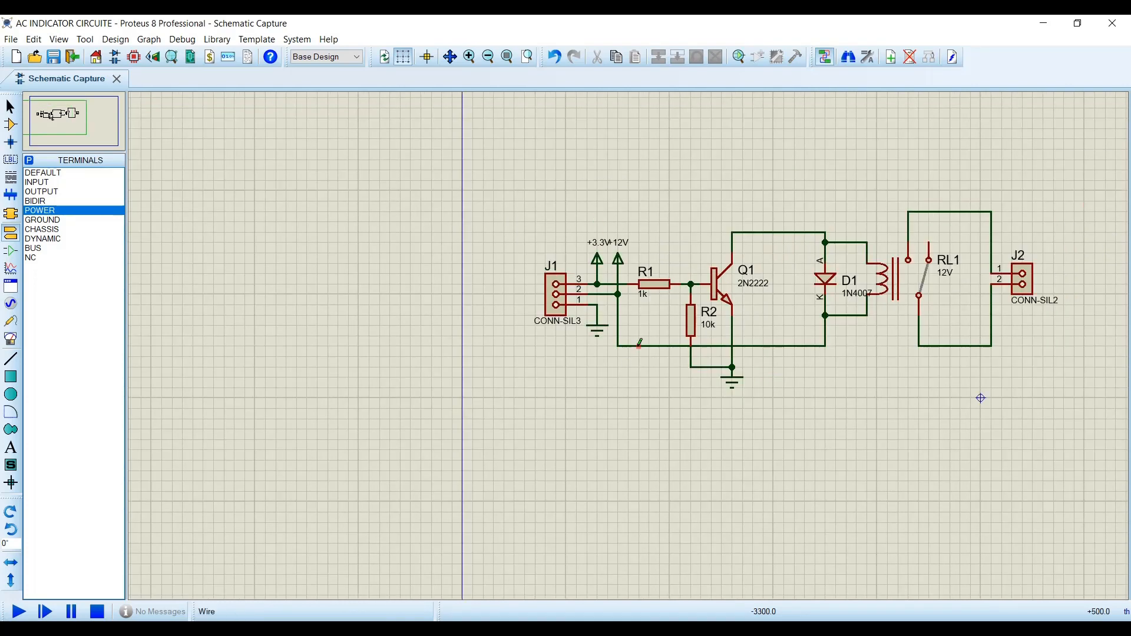
scroll(567, 260, up, 4)
right_click(541, 308)
right_click(541, 309)
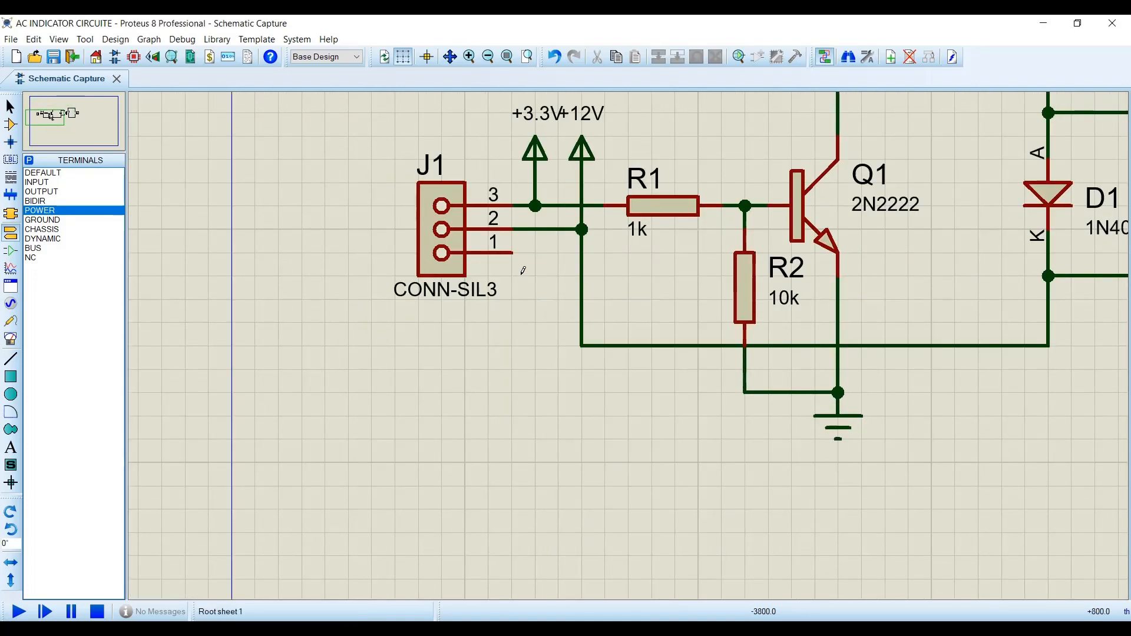
click(512, 253)
click(535, 393)
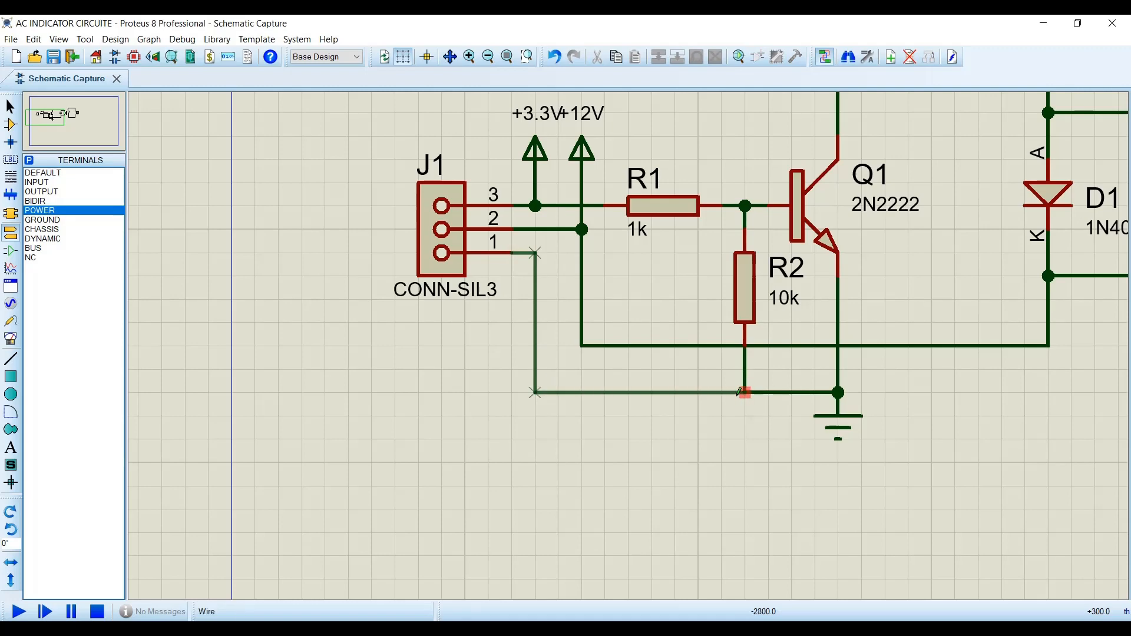
click(745, 393)
scroll(745, 392, down, 3)
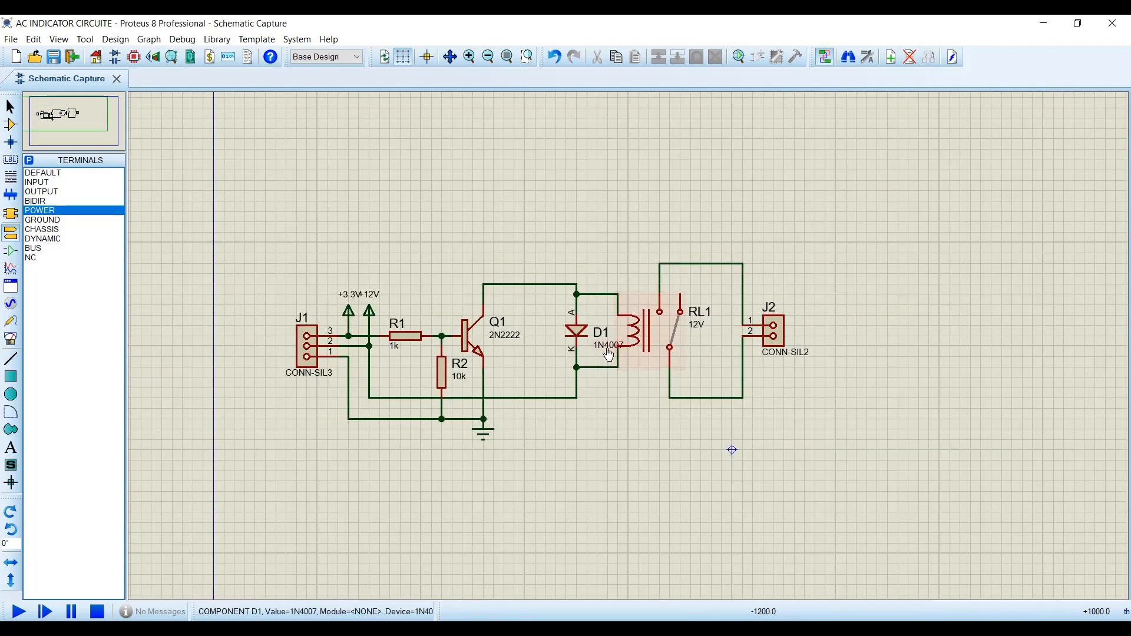
scroll(609, 354, up, 1)
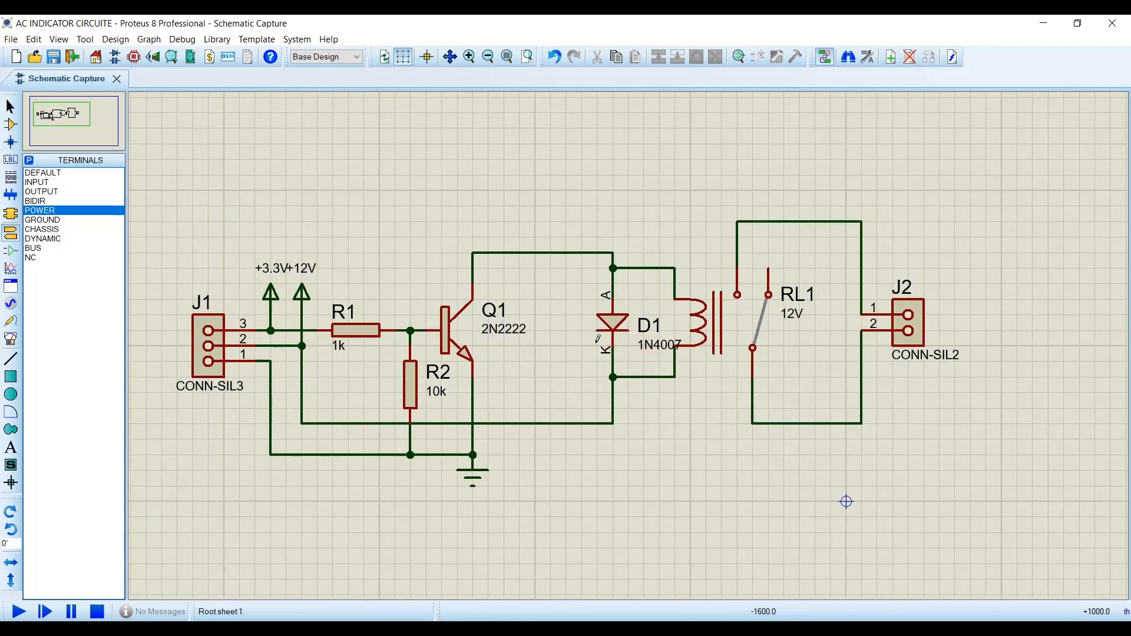
Try simulating the circuit, close the error report and delete connector J2
click(19, 612)
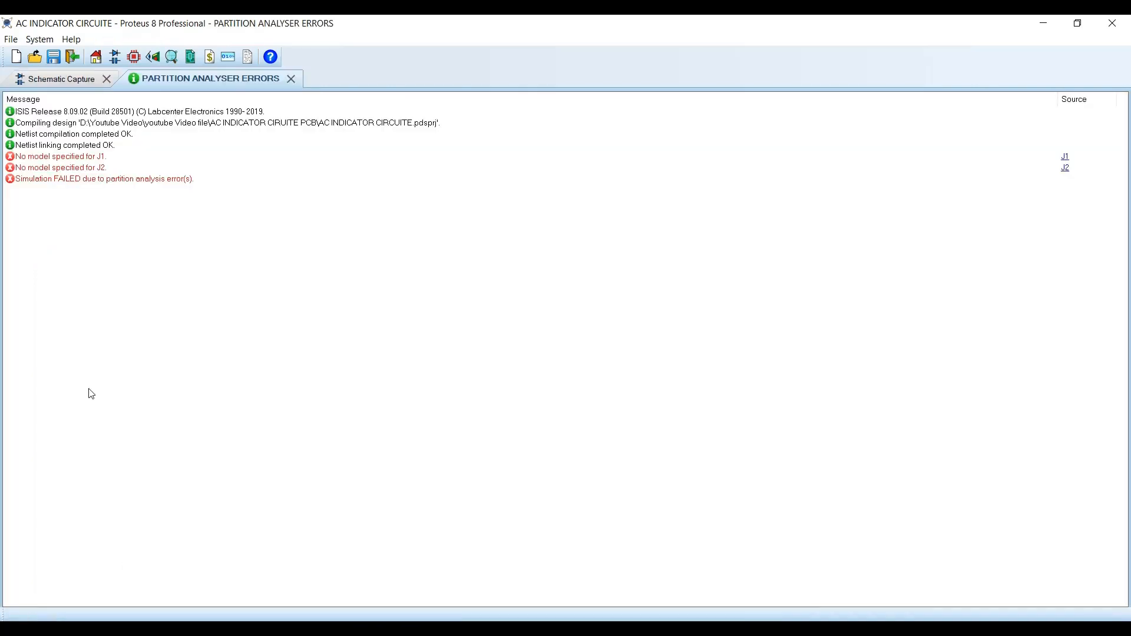
click(290, 79)
key(Delete)
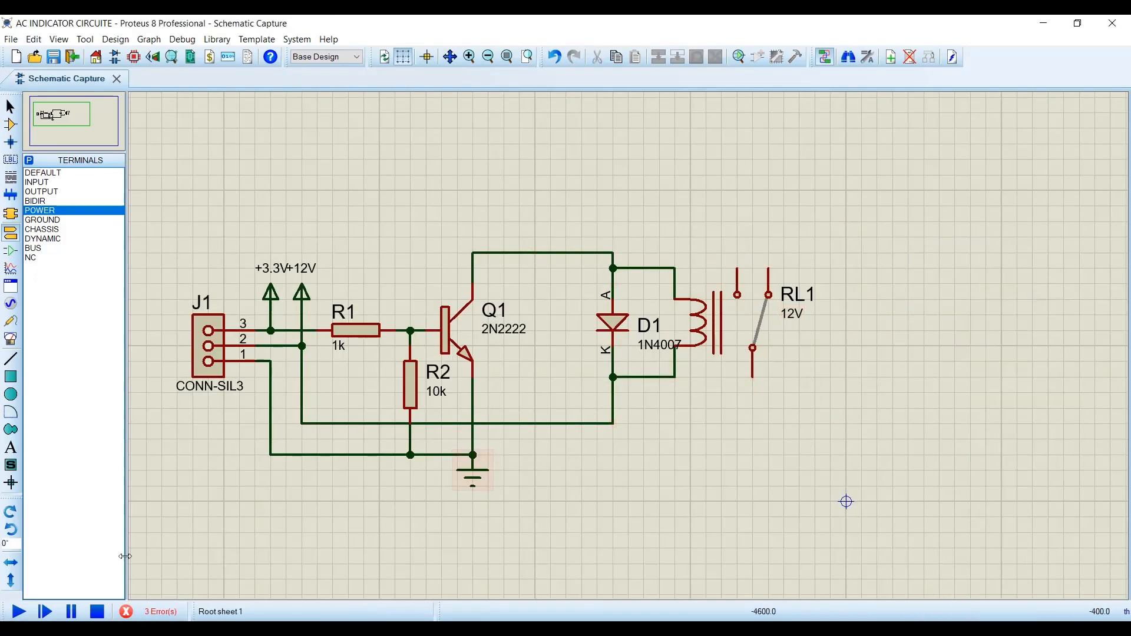
Try the simulation again without J2, close the report and delete connector J1
click(18, 612)
click(293, 79)
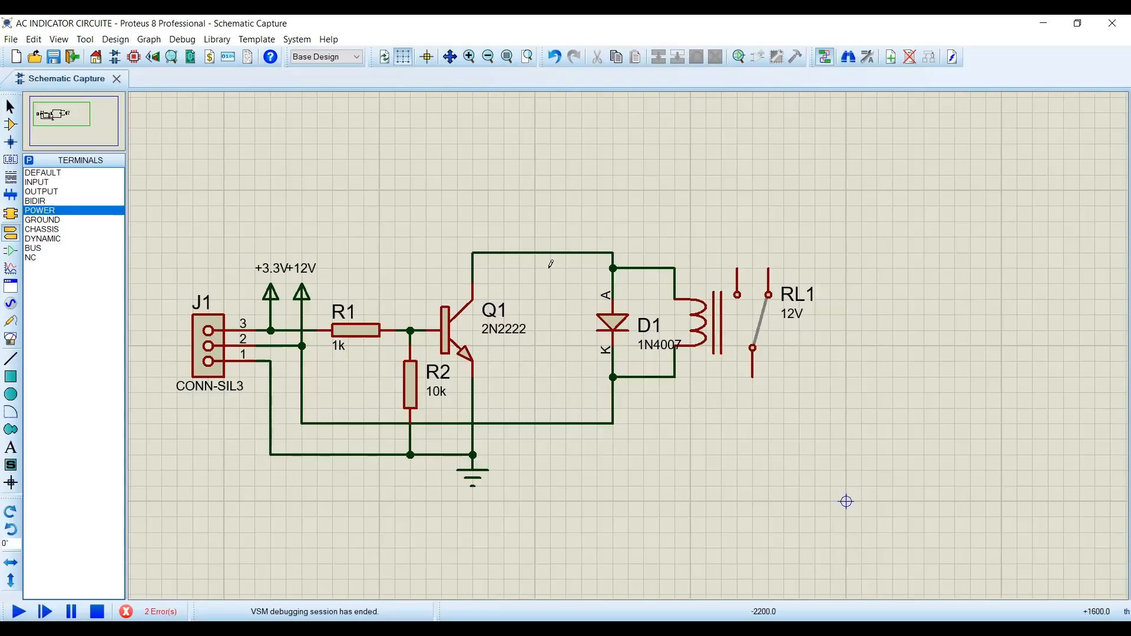
right_click(222, 342)
right_click(221, 342)
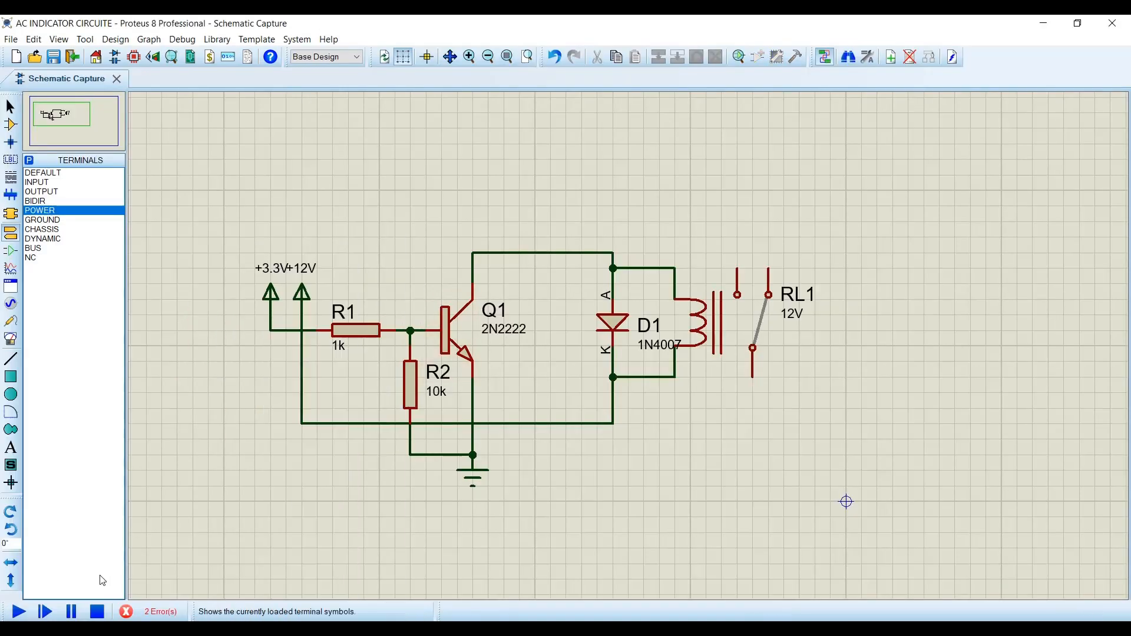
Run and stop the simulation several times to check how relay RL1 switches
click(19, 612)
click(97, 611)
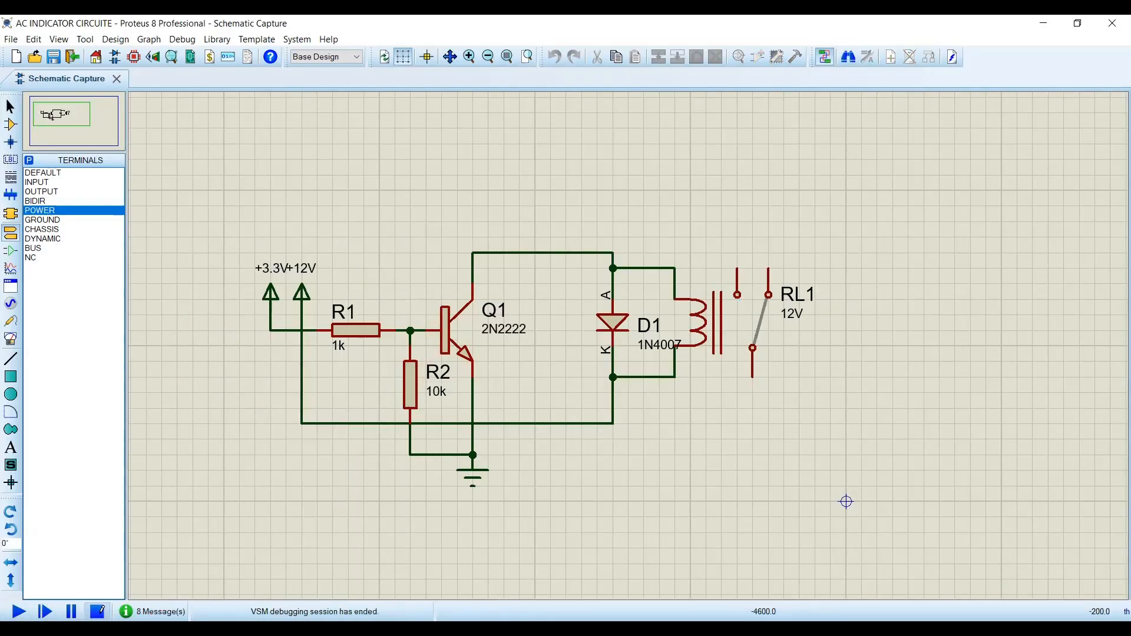
click(19, 612)
click(98, 615)
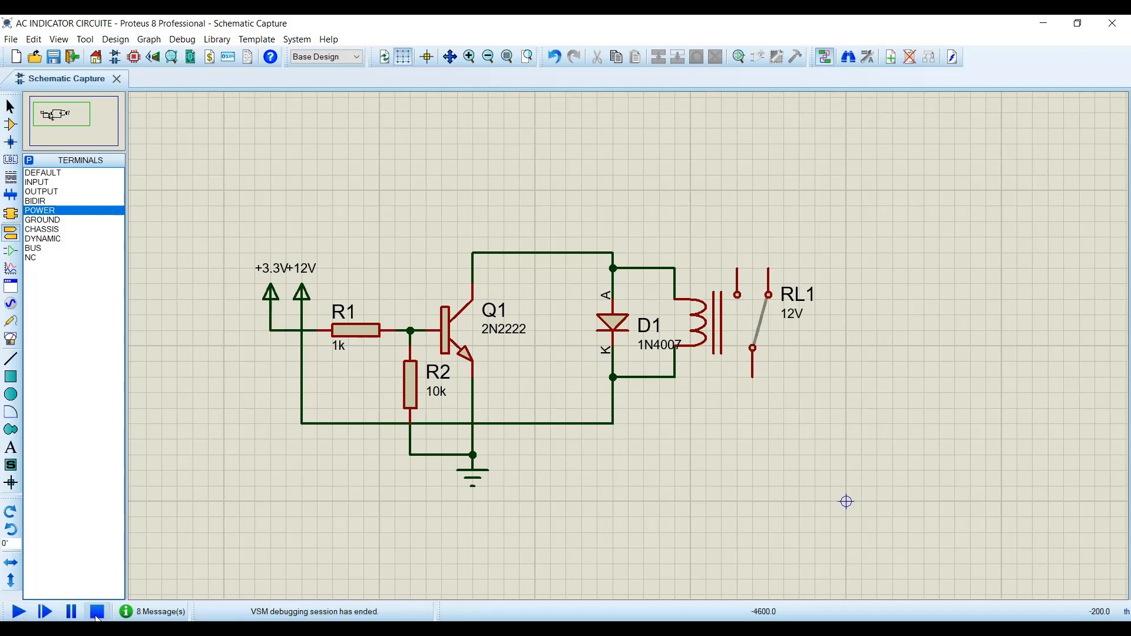
click(19, 612)
click(97, 612)
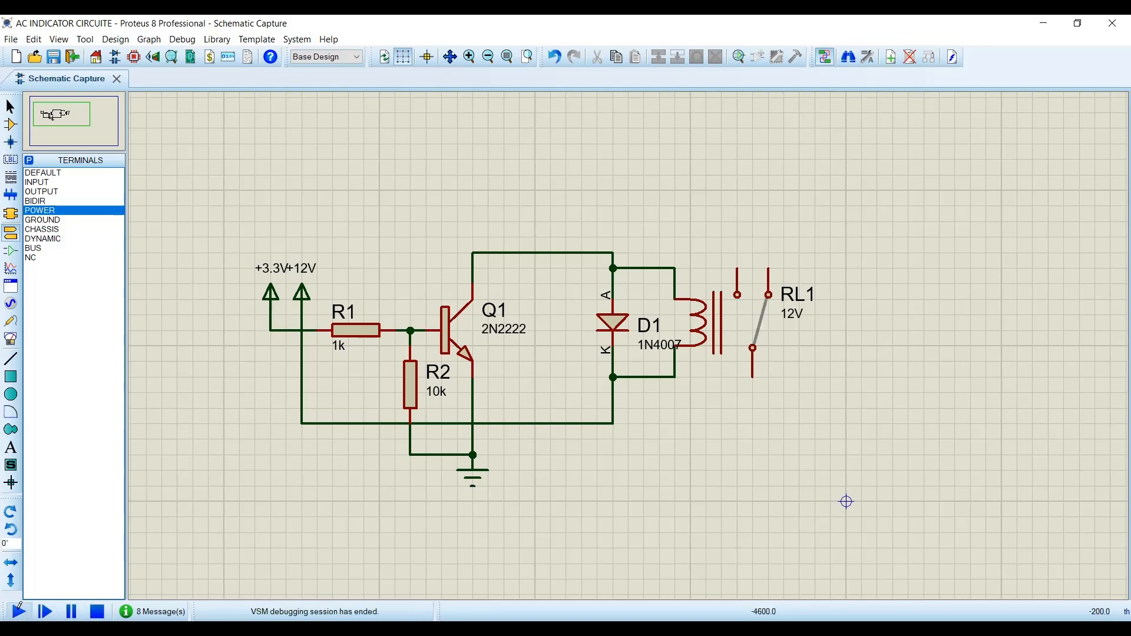
click(18, 612)
click(97, 612)
Undo the deletions of connectors J1 and J2
key(ctrl+z)
key(ctrl+z)
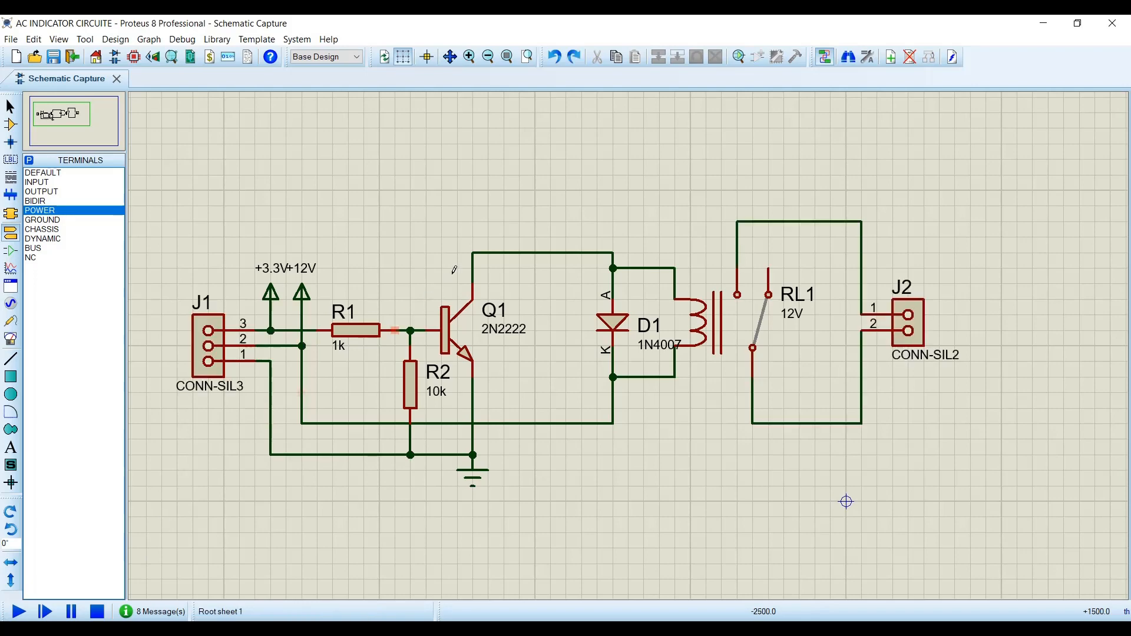
Assign the three-way terminal block package TBLOCK-I3 to connector J1 after searching the packages for "t block"
key(F7)
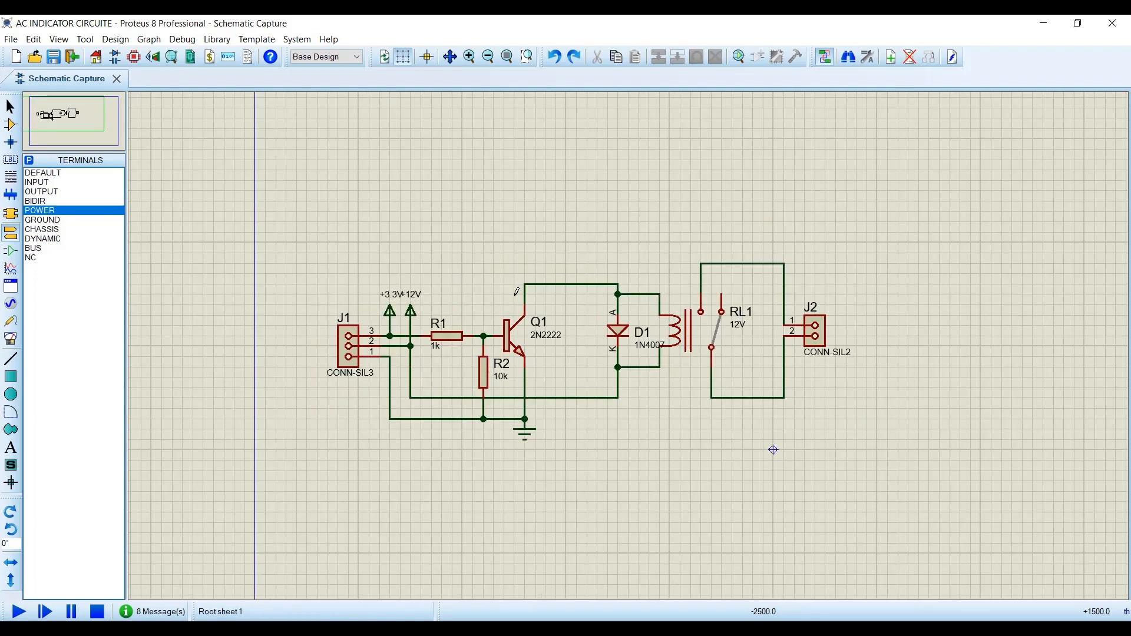
double_click(348, 346)
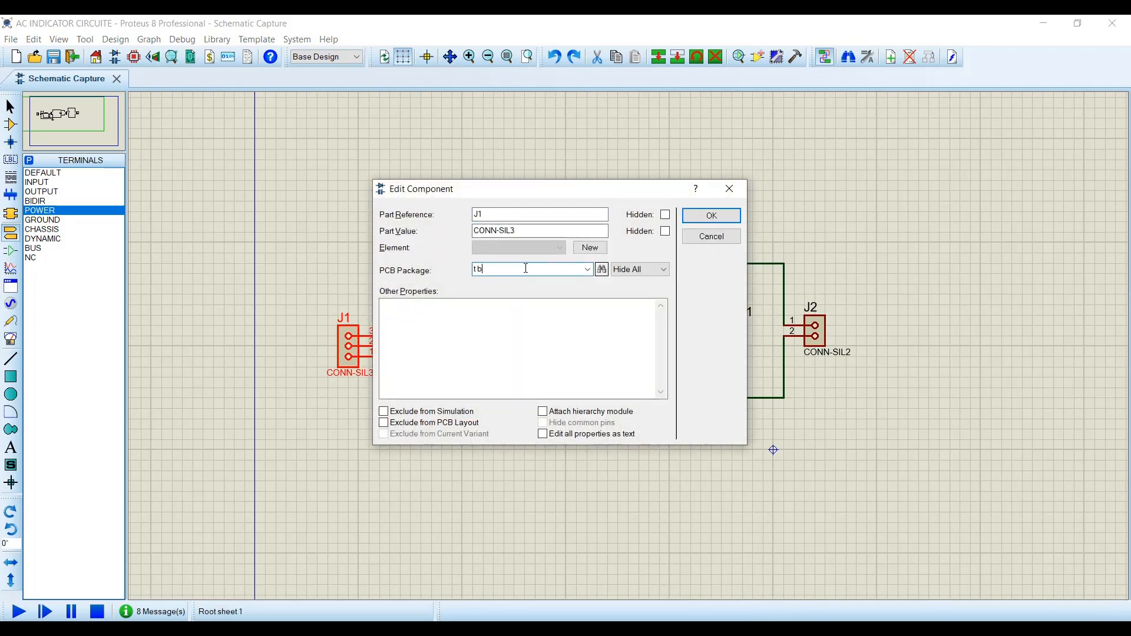
click(603, 269)
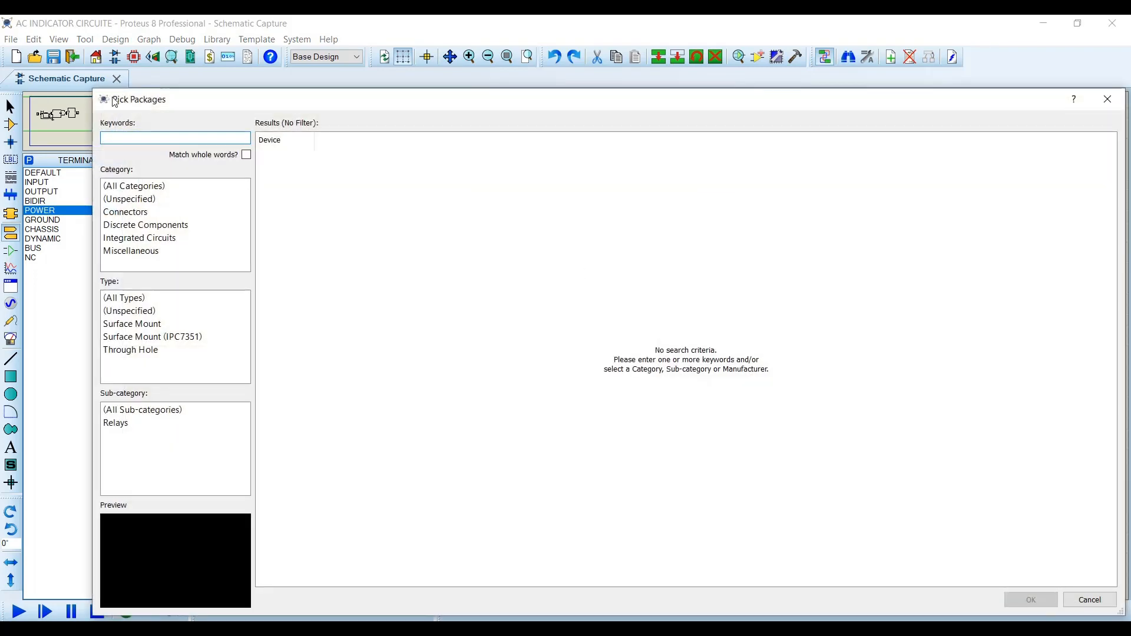
text(t block)
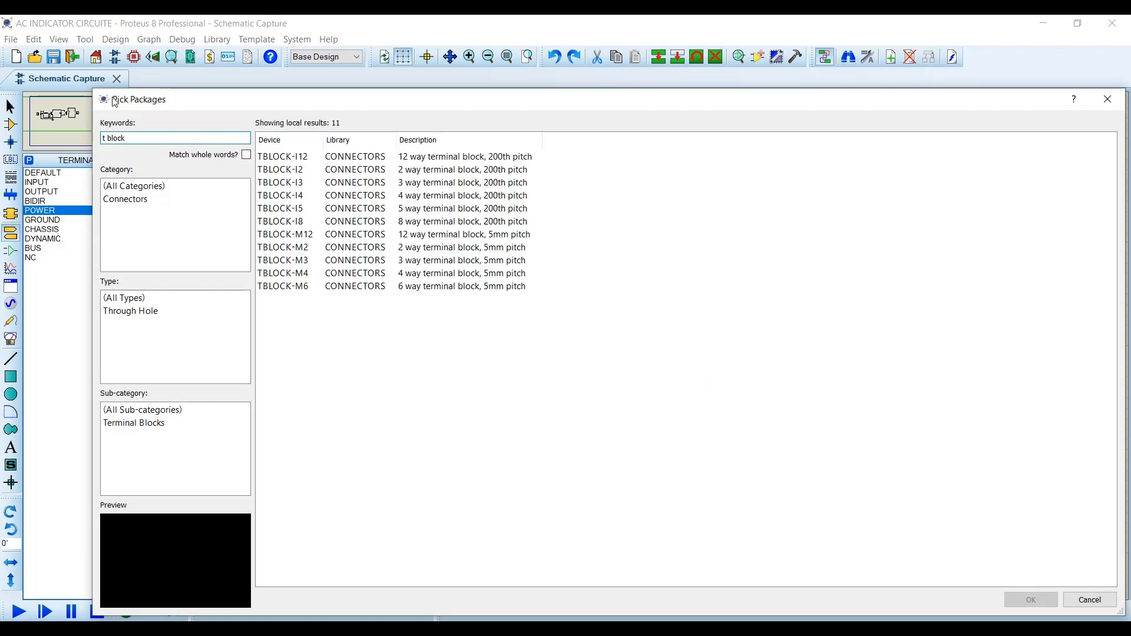
click(298, 184)
click(1020, 606)
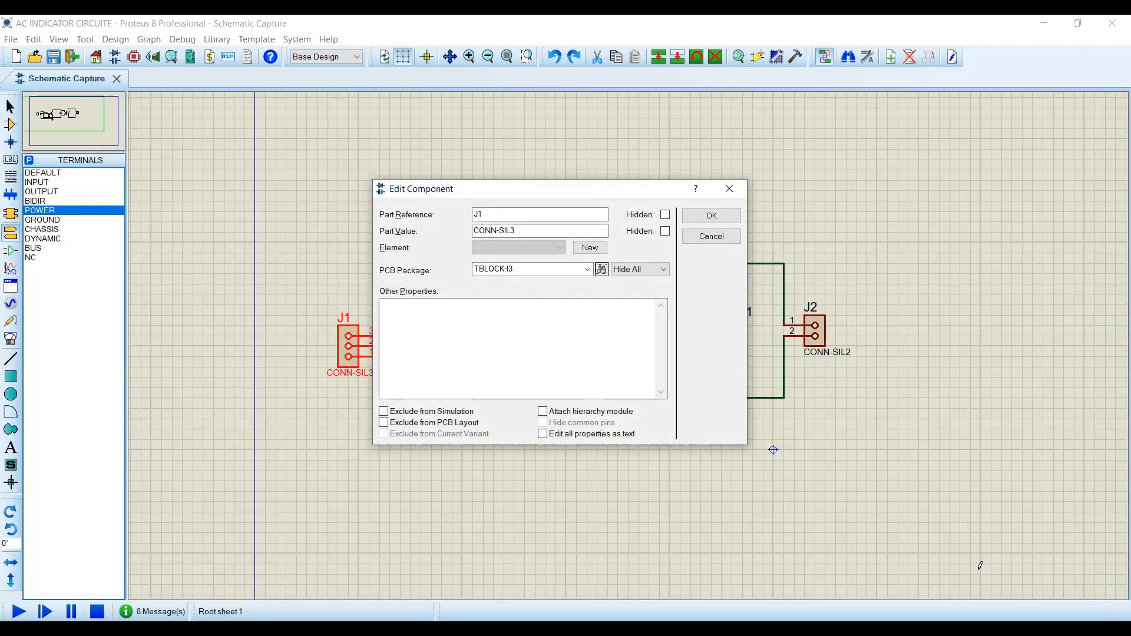
click(706, 216)
Assign the two-way terminal block package TBLOCK-I2 to connector J2 and open the PCB layout
double_click(816, 331)
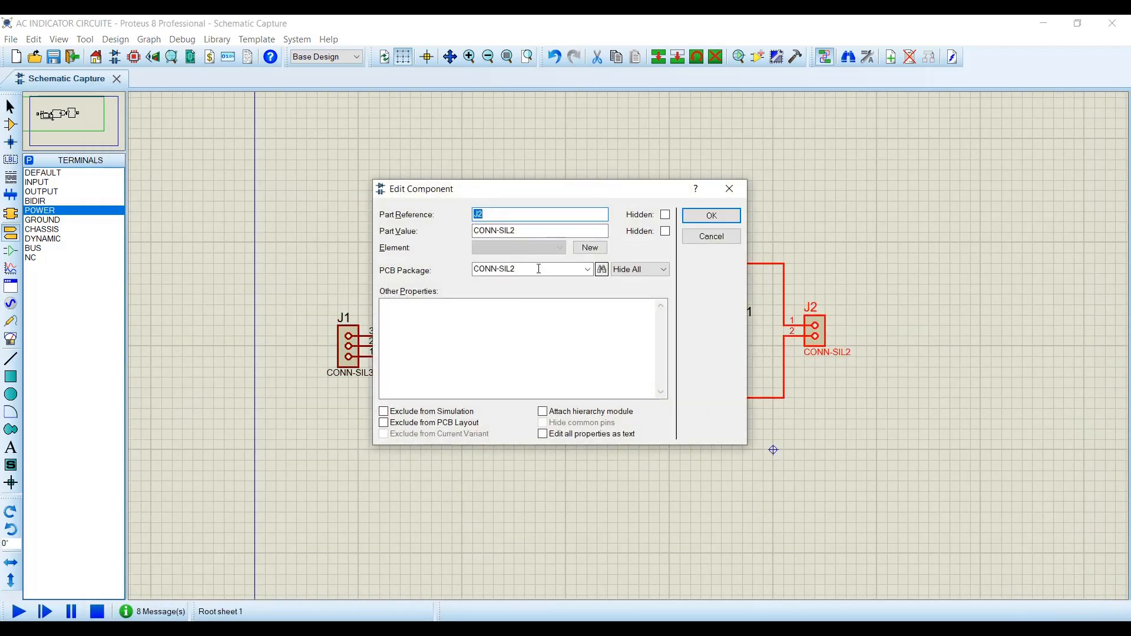
click(602, 269)
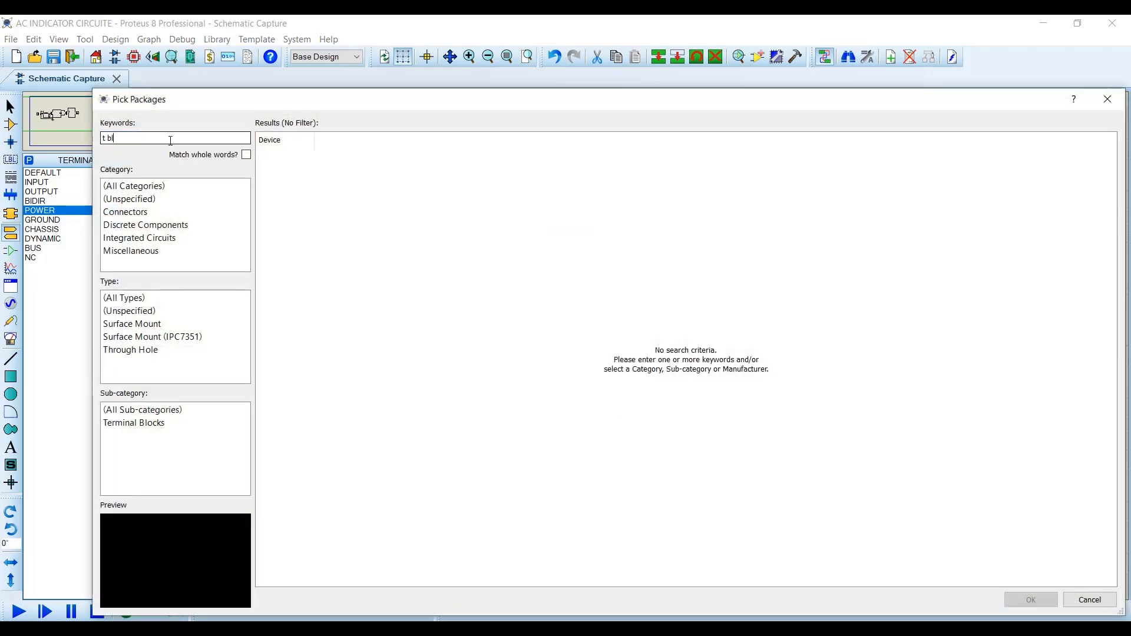
click(297, 171)
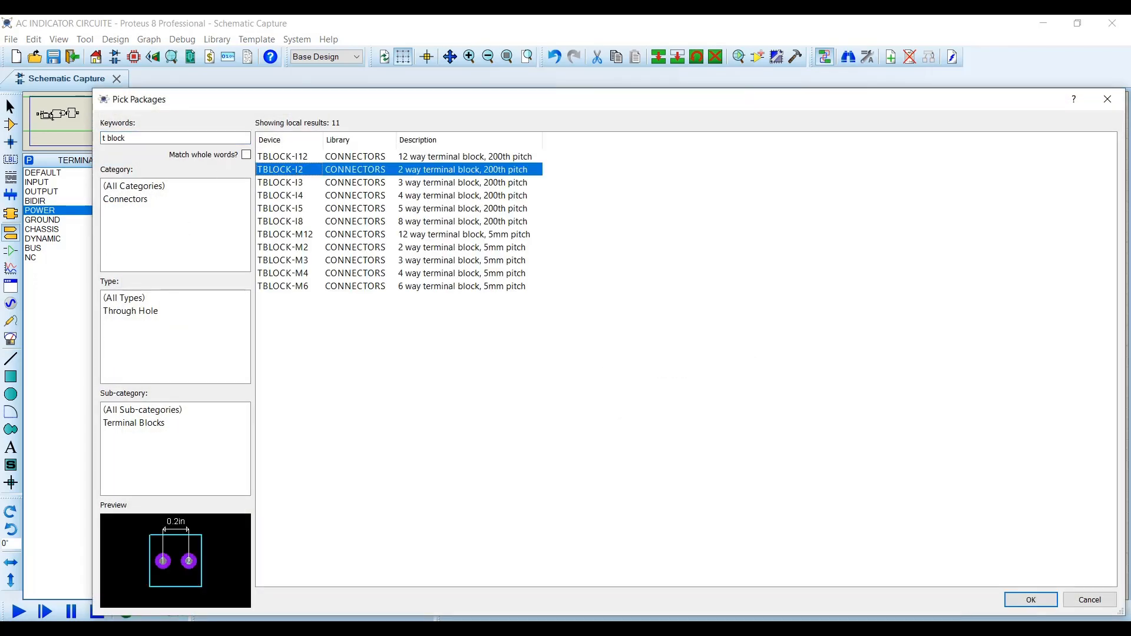
click(1031, 600)
click(722, 222)
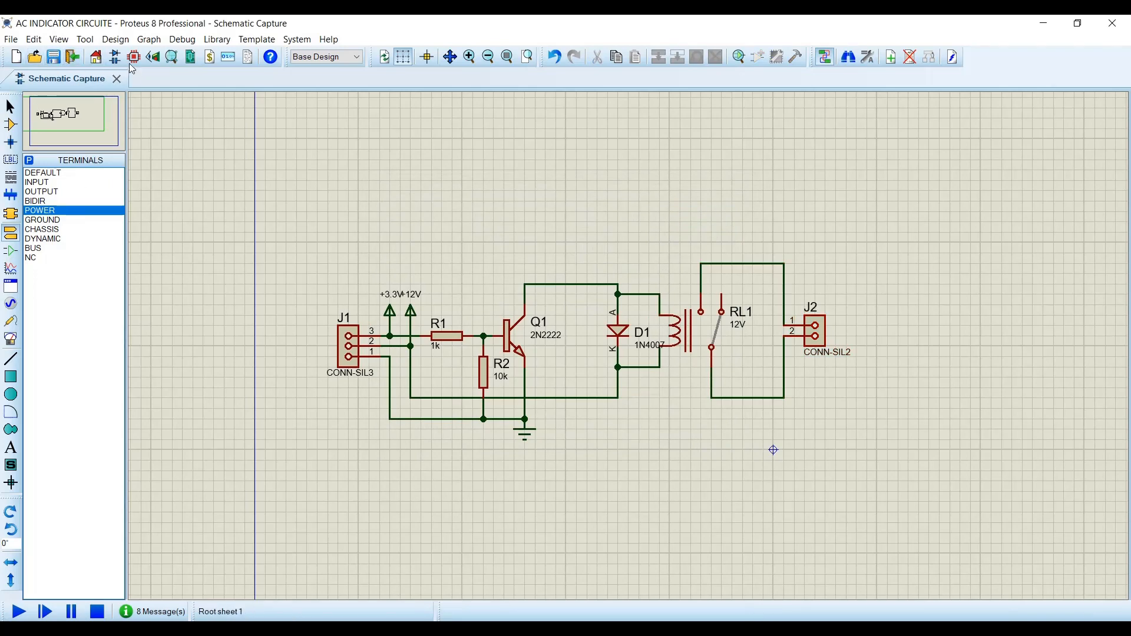
click(134, 57)
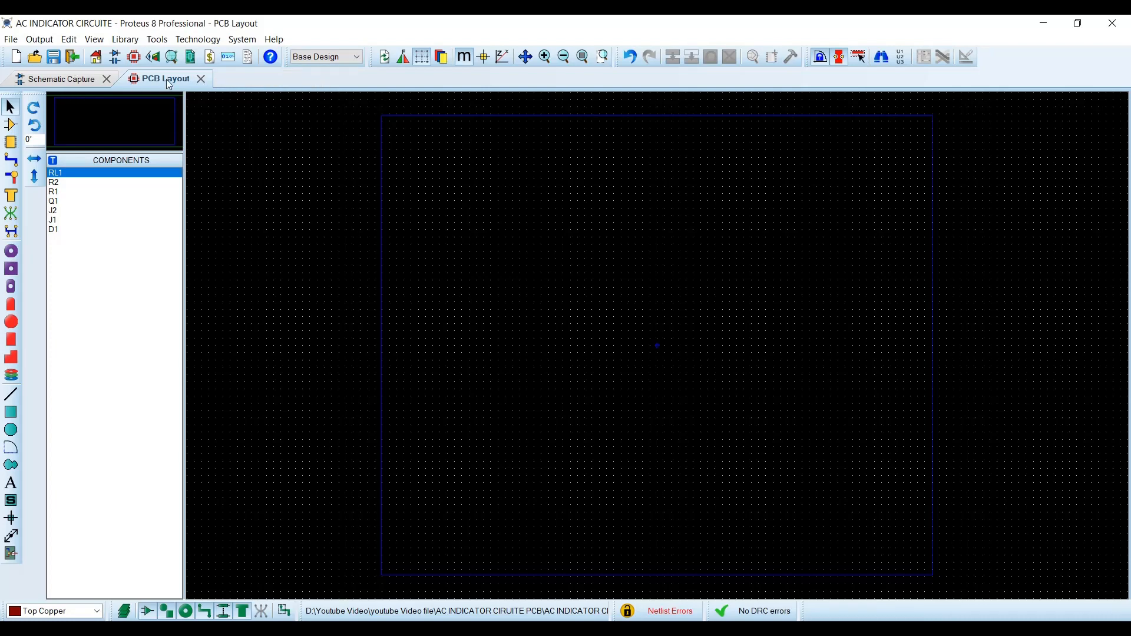
Set diode D1's PCB package to DO27 in the schematic and check its footprint in the PCB layout
click(84, 82)
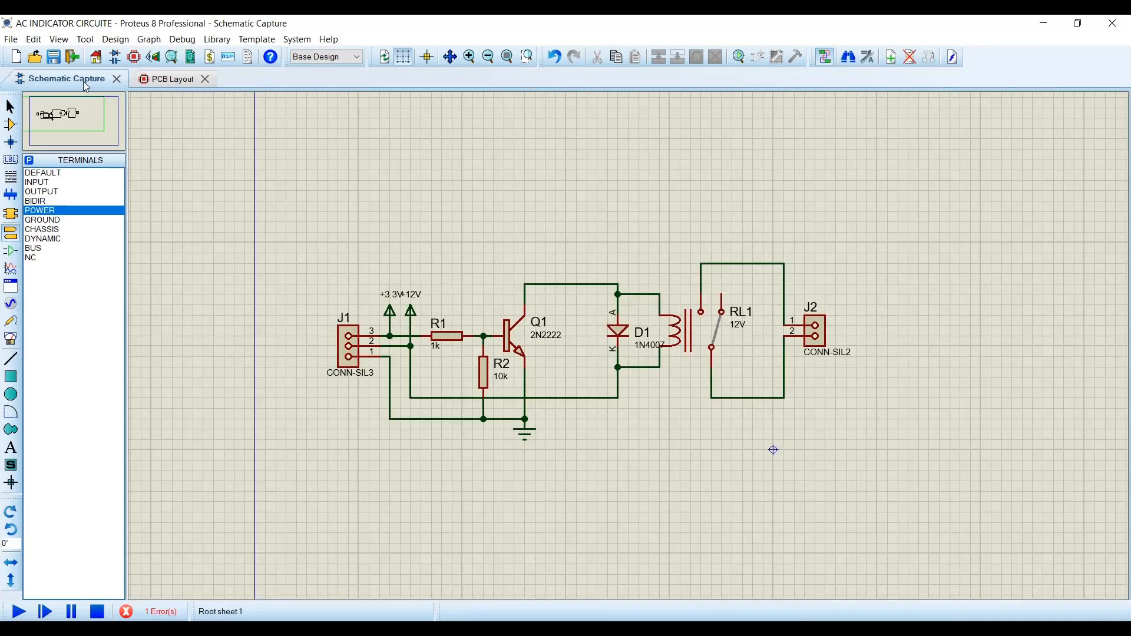
double_click(618, 332)
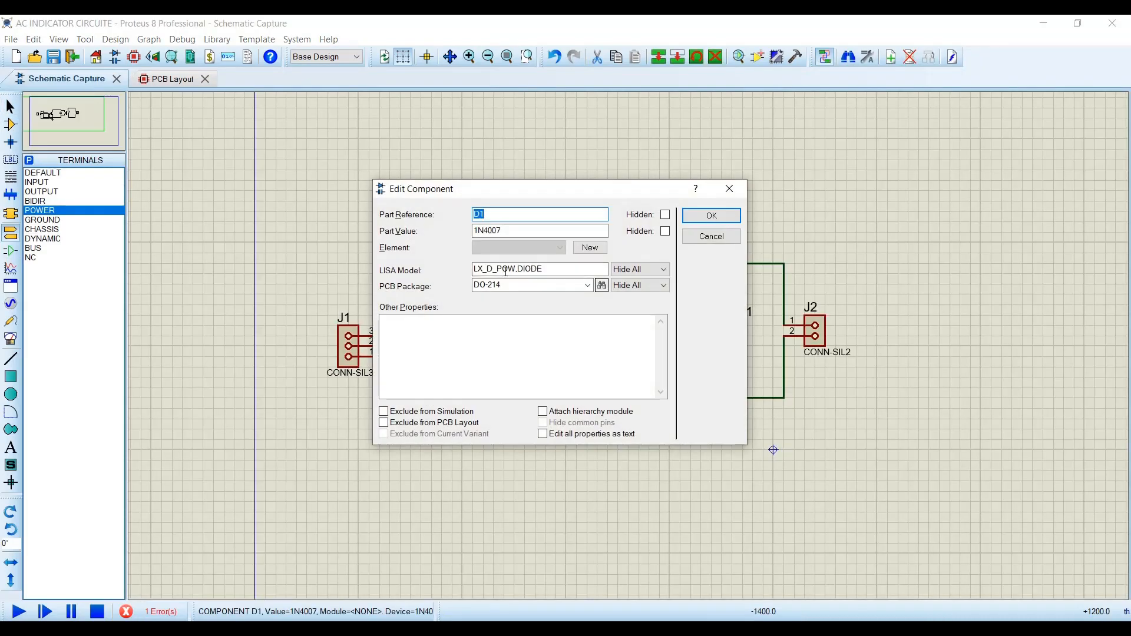
click(587, 285)
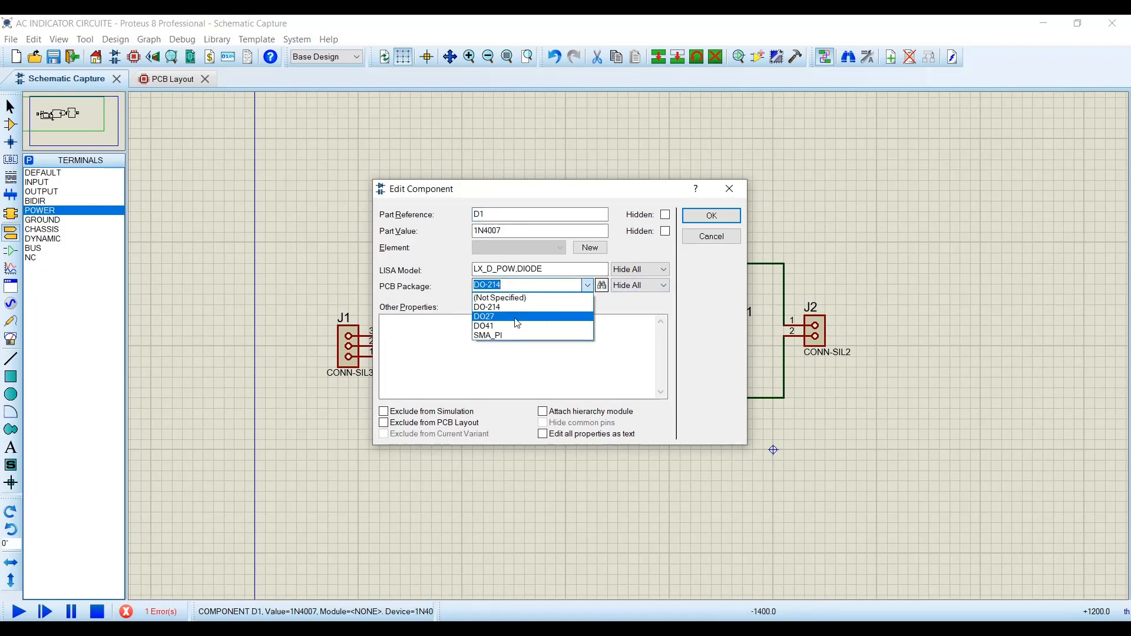
click(517, 317)
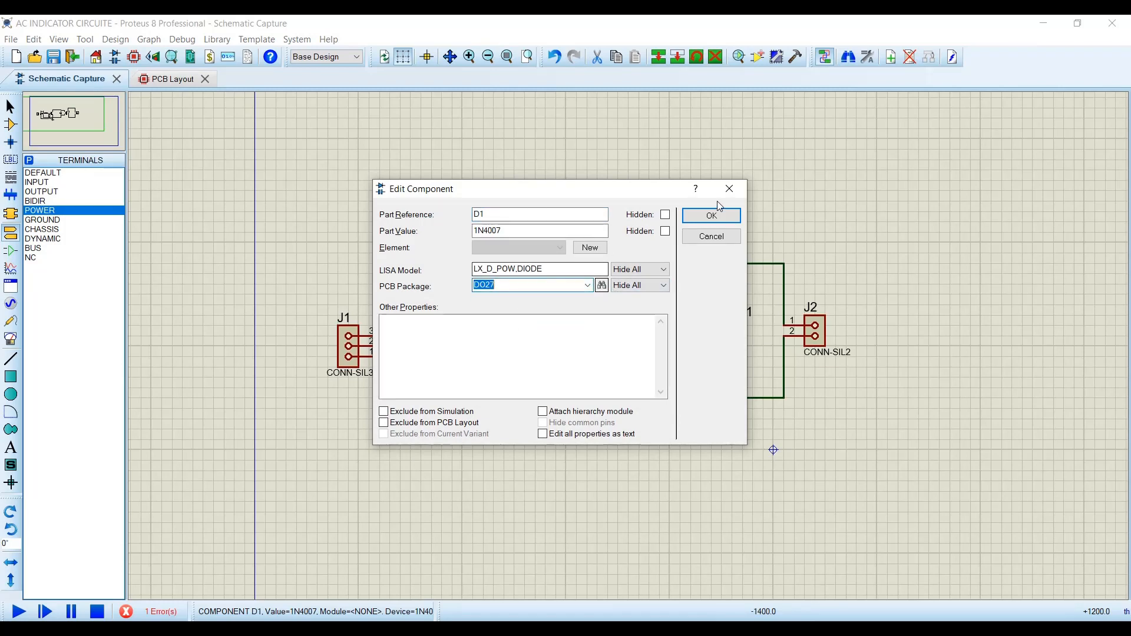
click(712, 216)
click(168, 78)
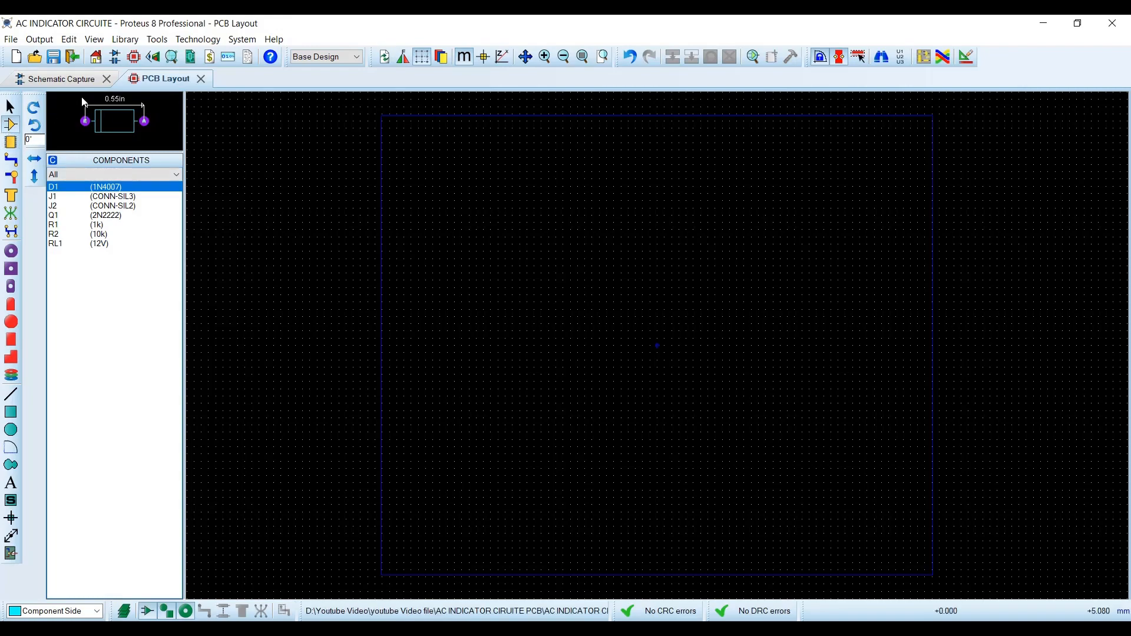
Change diode D1's PCB package to DO41 and check its footprint in the PCB layout
click(65, 79)
double_click(618, 331)
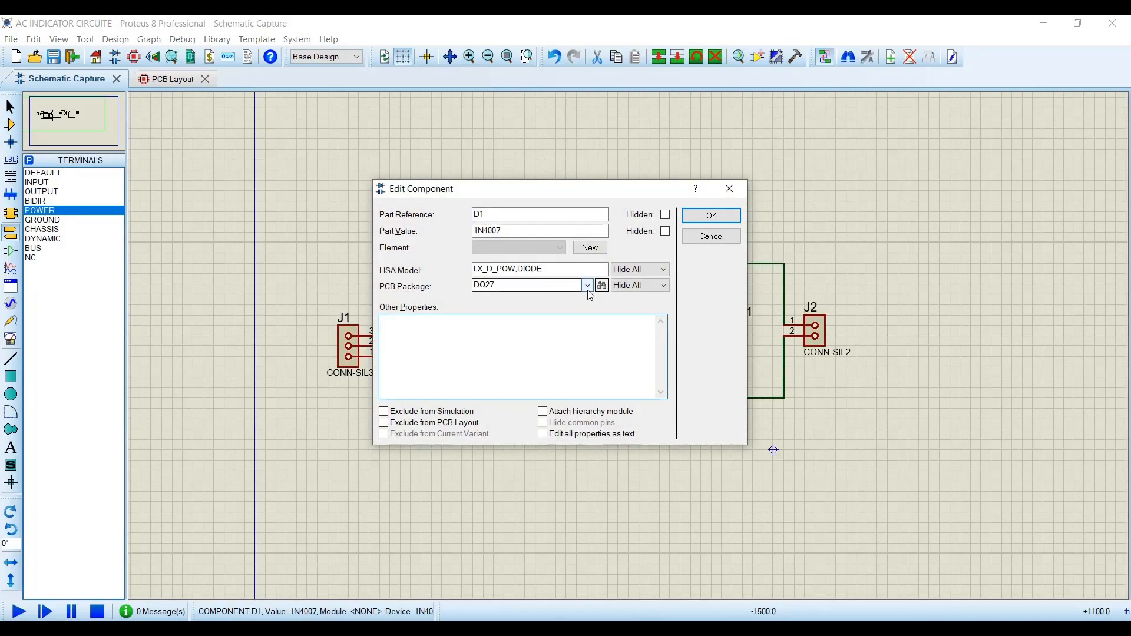
click(587, 285)
click(517, 318)
click(712, 215)
click(168, 78)
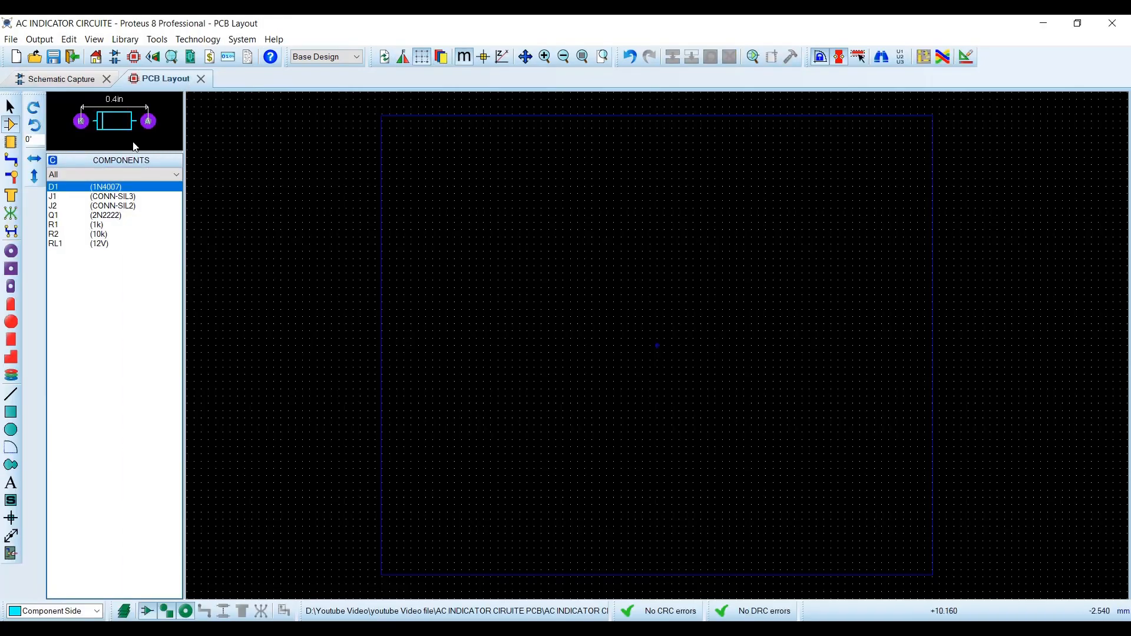
Search the packages for "sma", assign the SMA package from the USERPKG library to diode D1 and return to the PCB layout
click(65, 79)
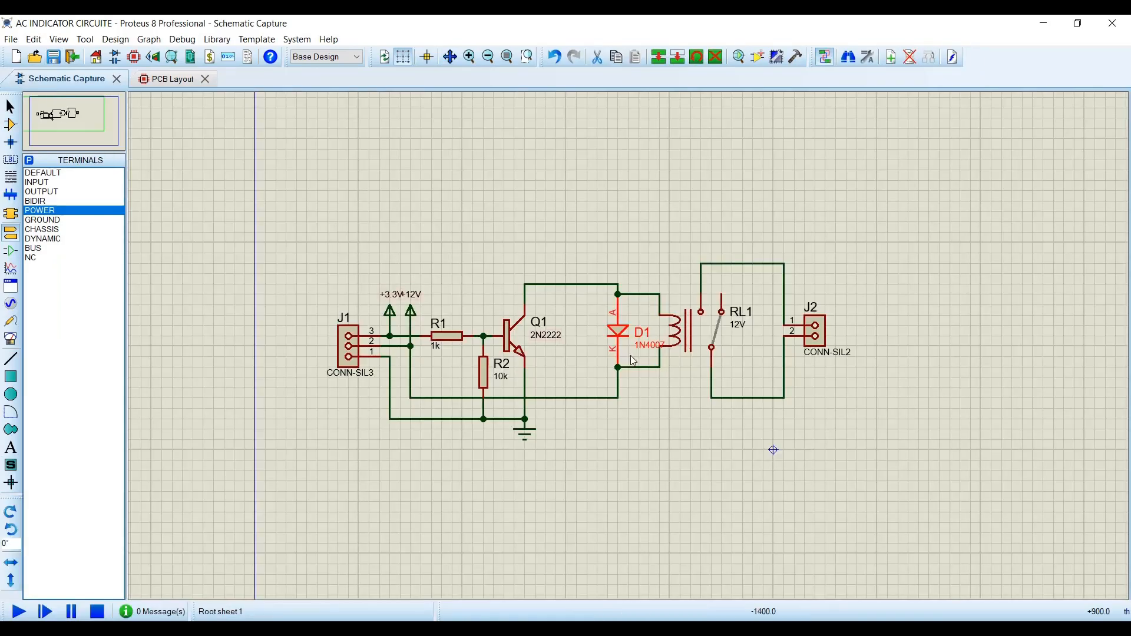
scroll(633, 361, up, 1)
double_click(597, 303)
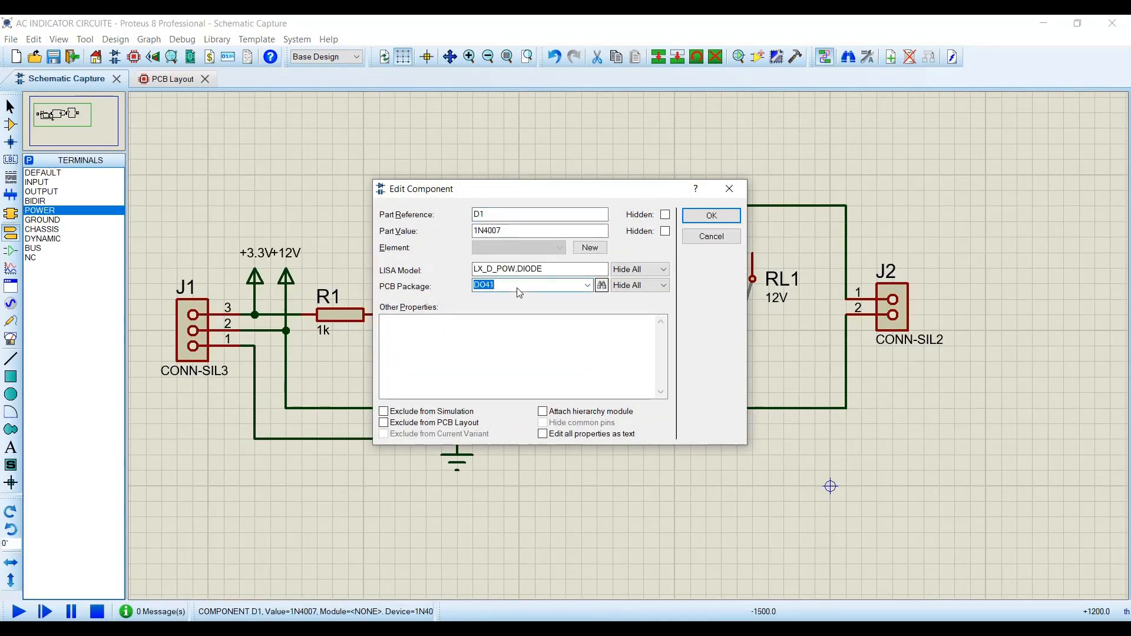
click(600, 286)
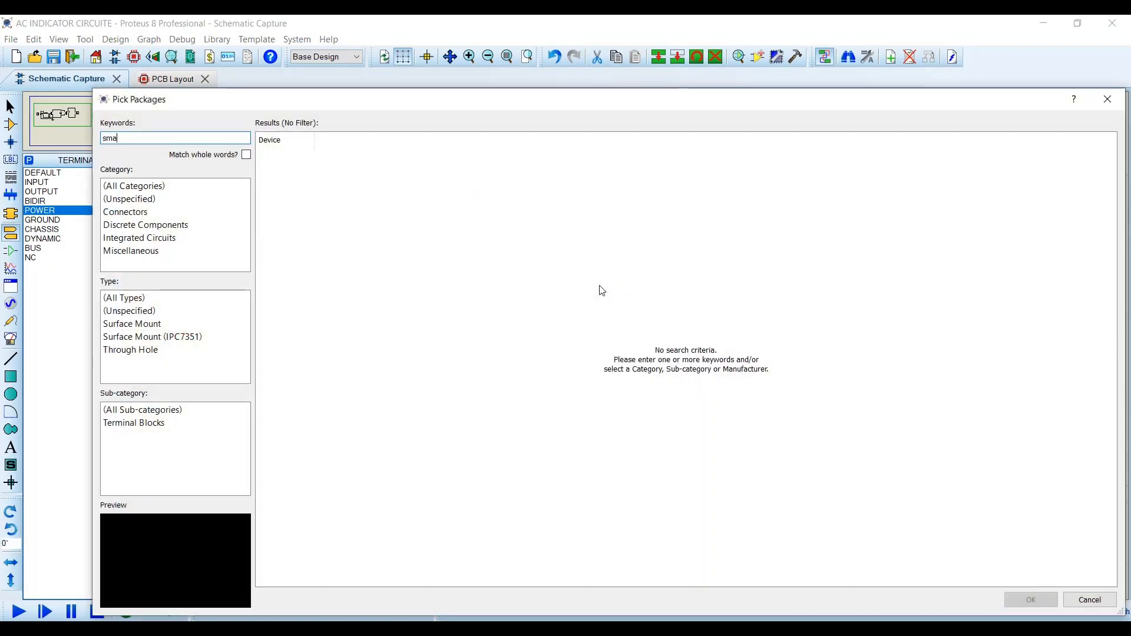
scroll(366, 495, down, 2)
click(306, 507)
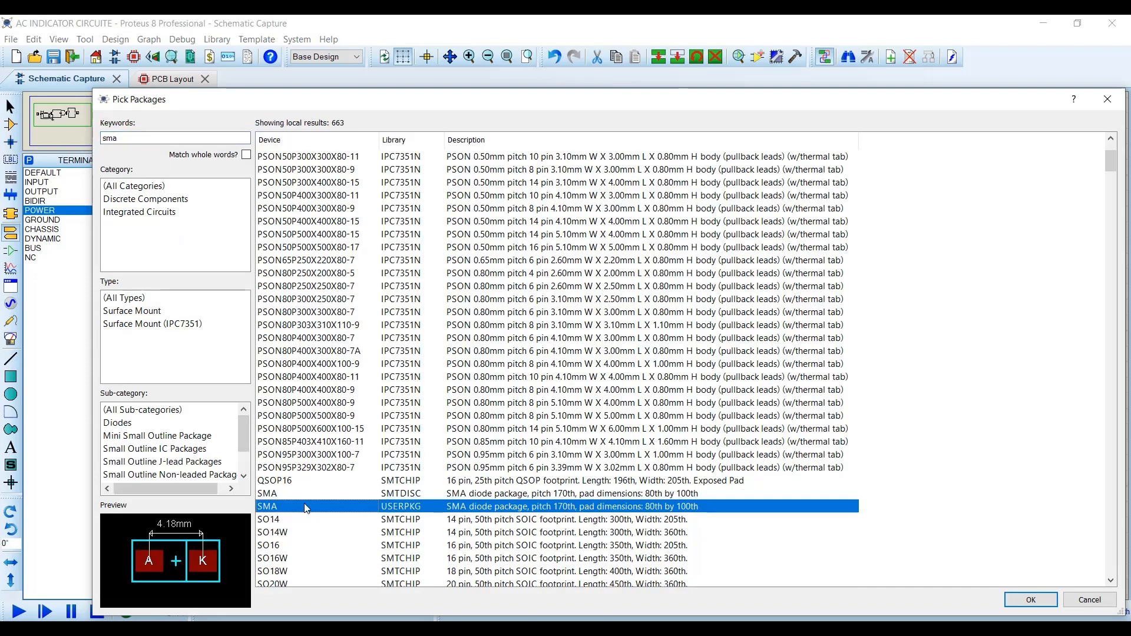
click(1033, 601)
click(712, 217)
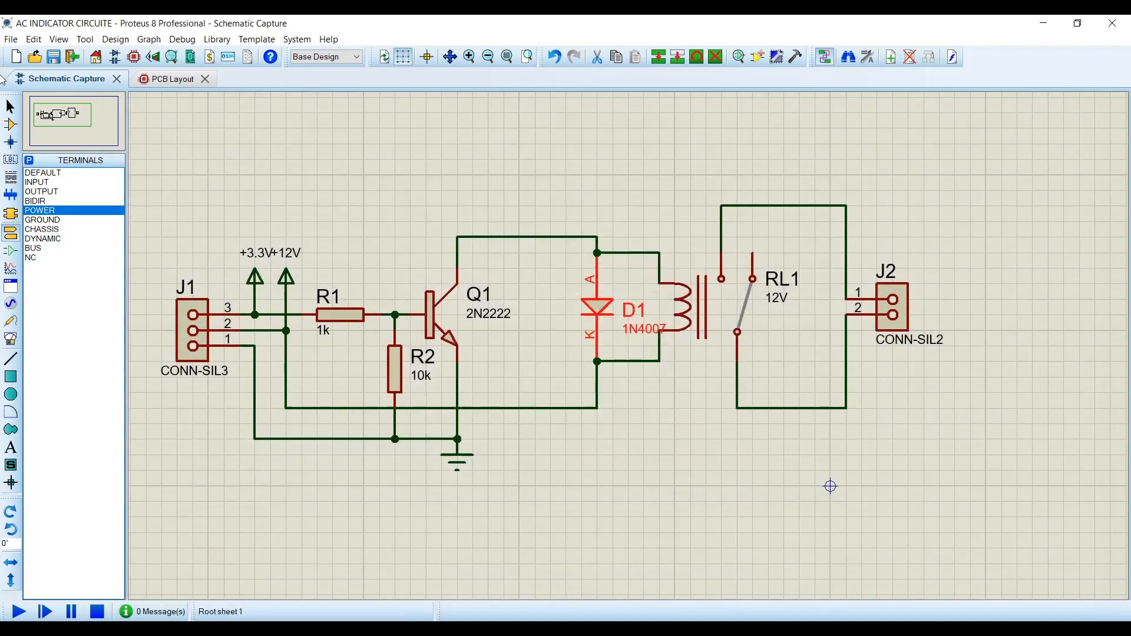
click(71, 59)
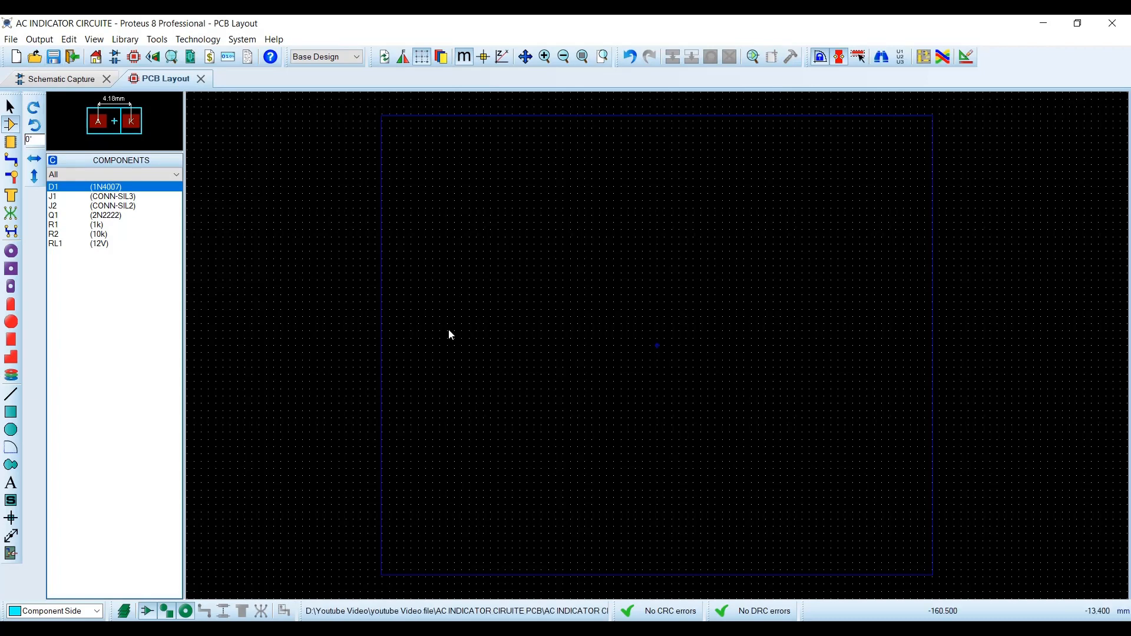
Draw a rectangular board outline on the Board Edge layer around the layout origin
scroll(716, 324, down, 1)
scroll(720, 325, up, 1)
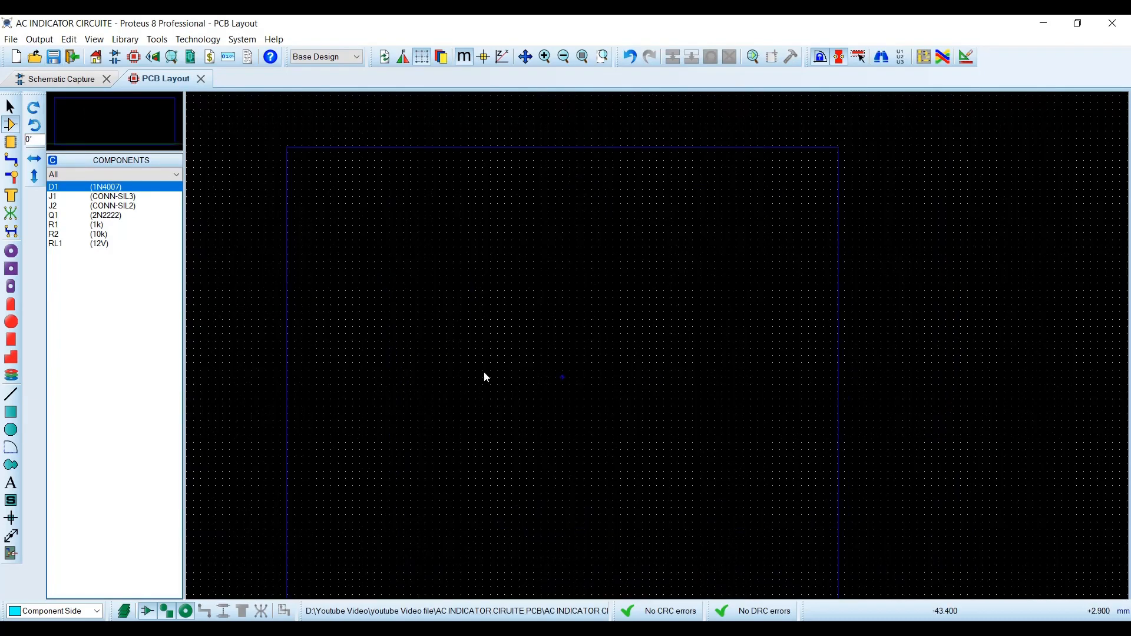
click(11, 412)
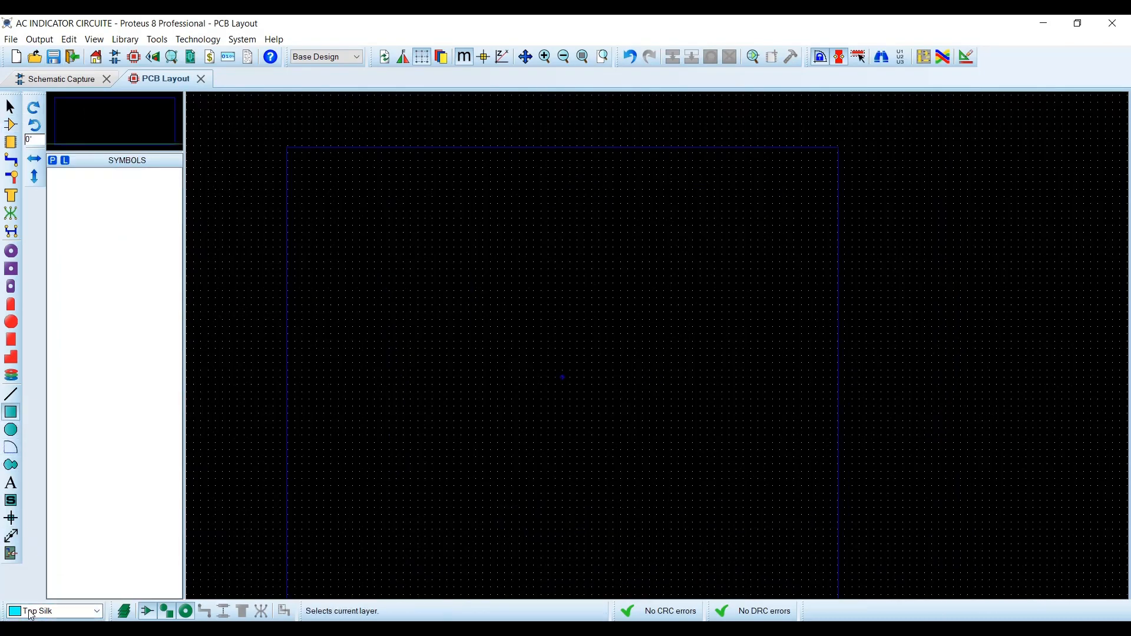
click(94, 612)
click(41, 596)
drag(419, 256, 722, 450)
scroll(689, 348, up, 1)
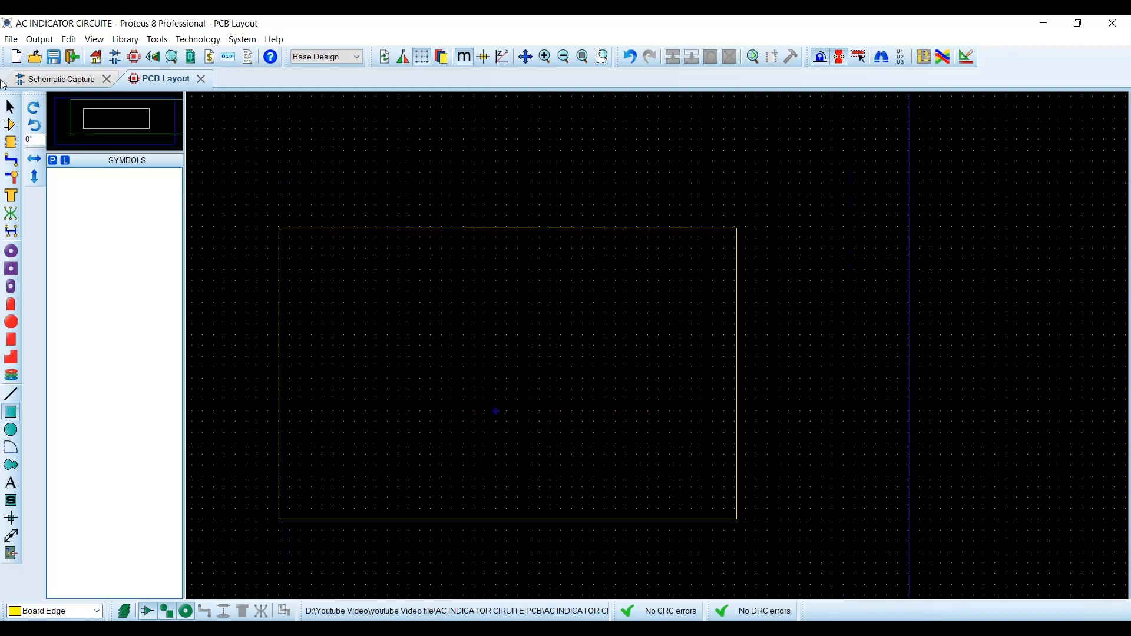
Place connector J1 rotated 90° inside the left part of the board outline
click(56, 79)
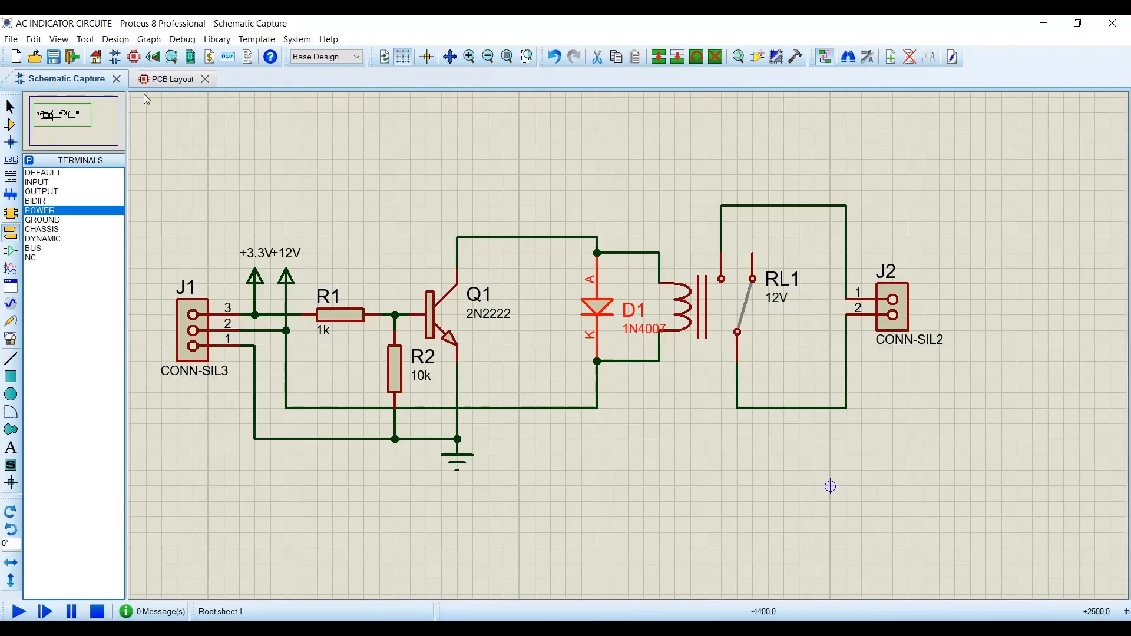
click(170, 79)
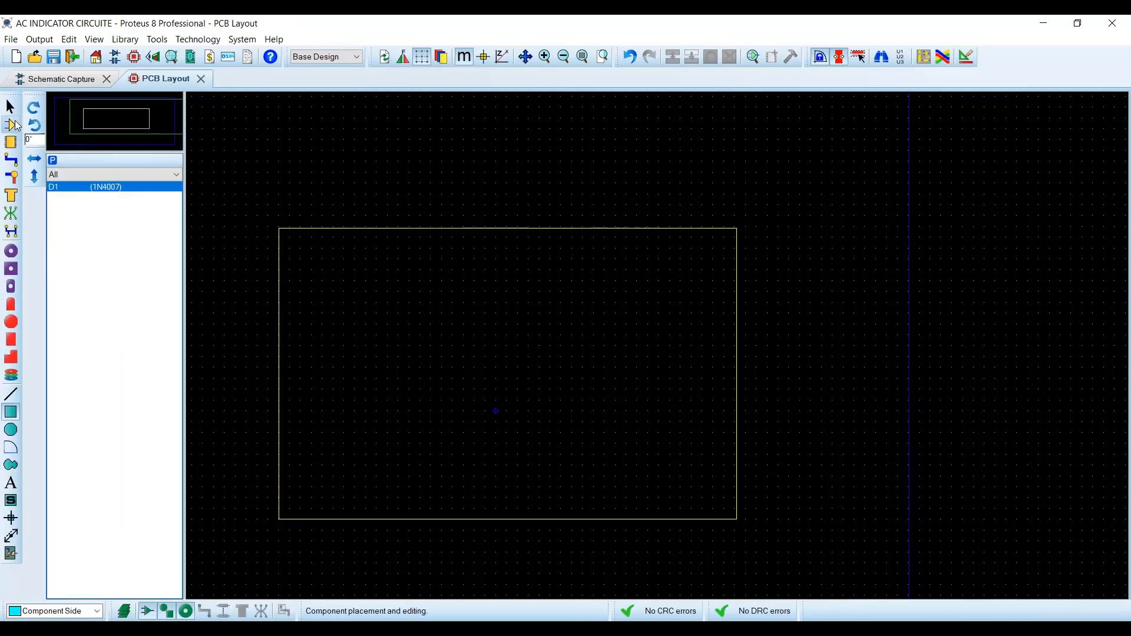
key(KP_Add)
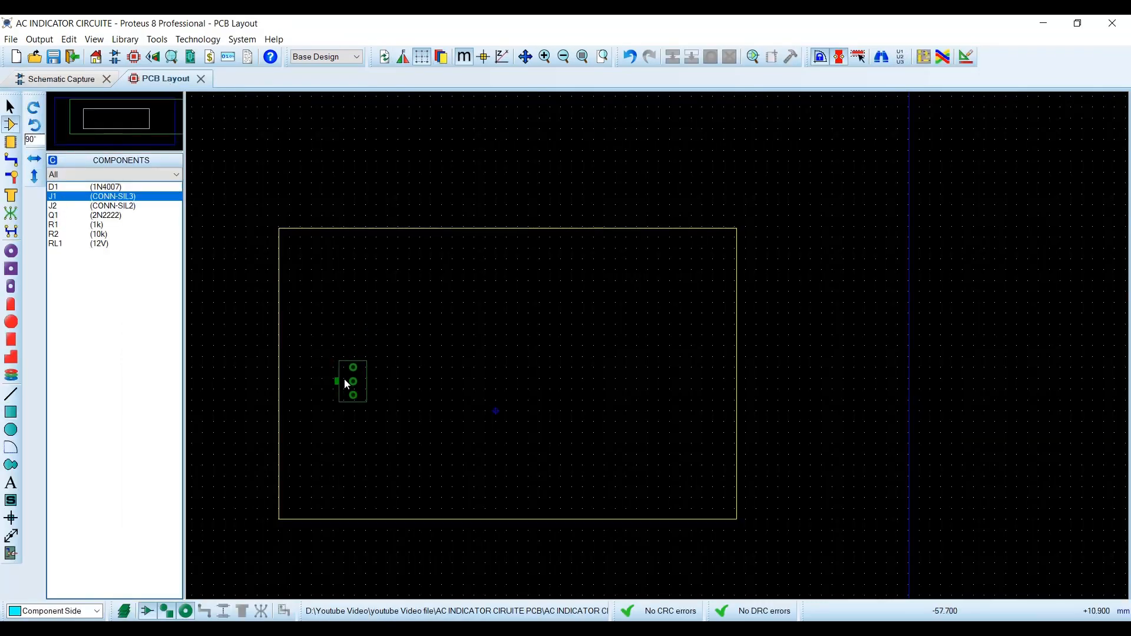
click(388, 377)
scroll(389, 377, up, 1)
right_click(668, 326)
drag(666, 322, 656, 309)
scroll(672, 308, up, 2)
click(649, 348)
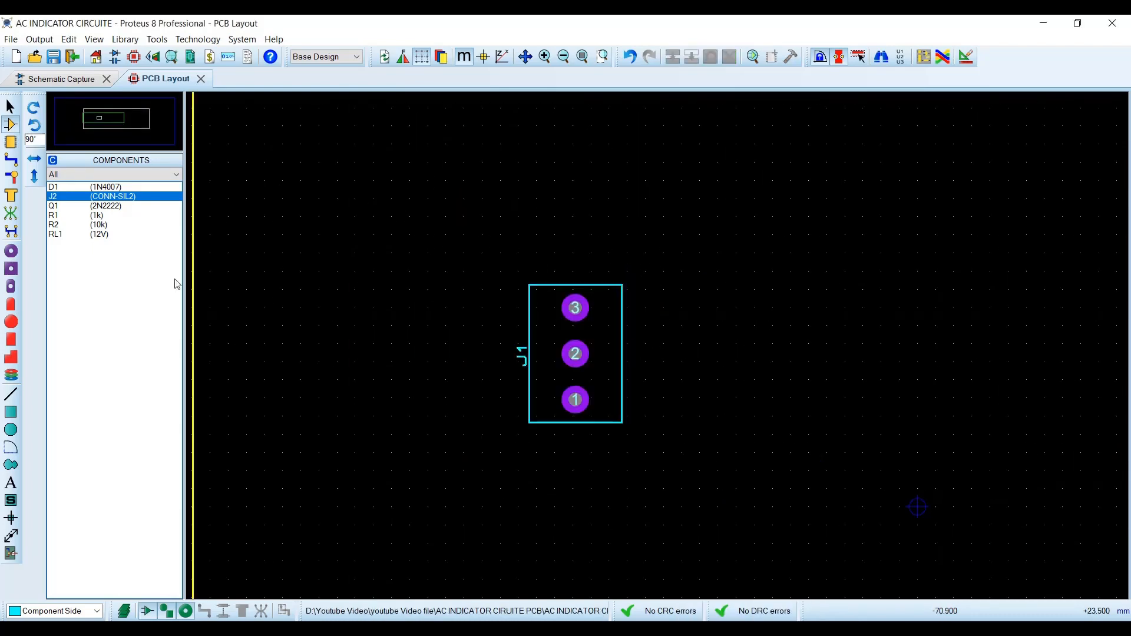
Check the schematic and place connector J2 rotated 90° on the board to the right of J1
click(42, 79)
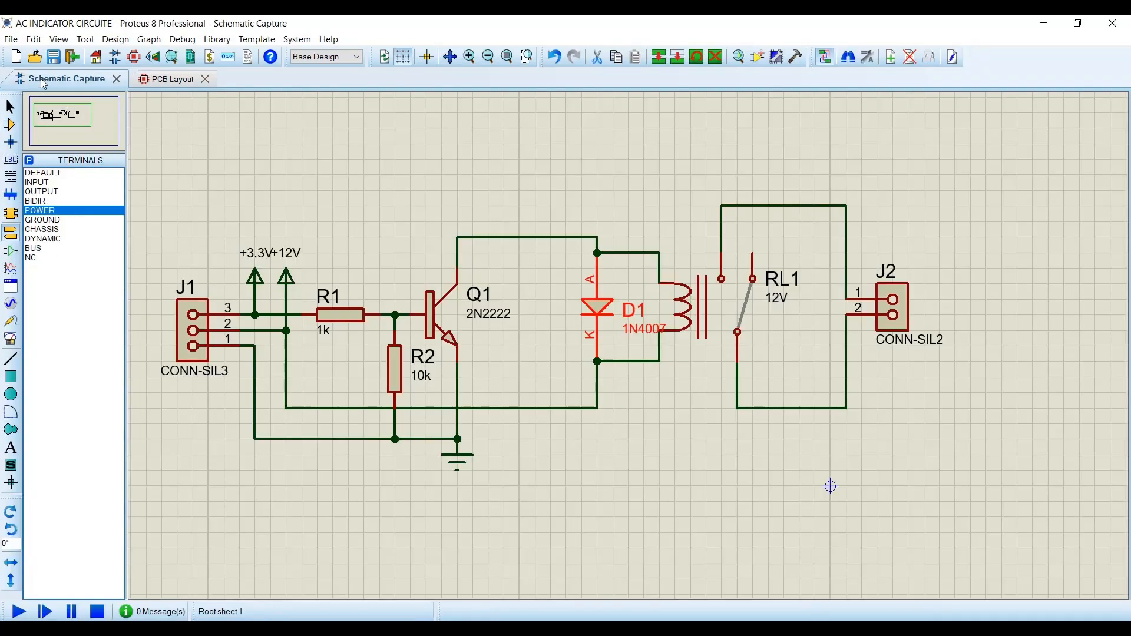
click(166, 82)
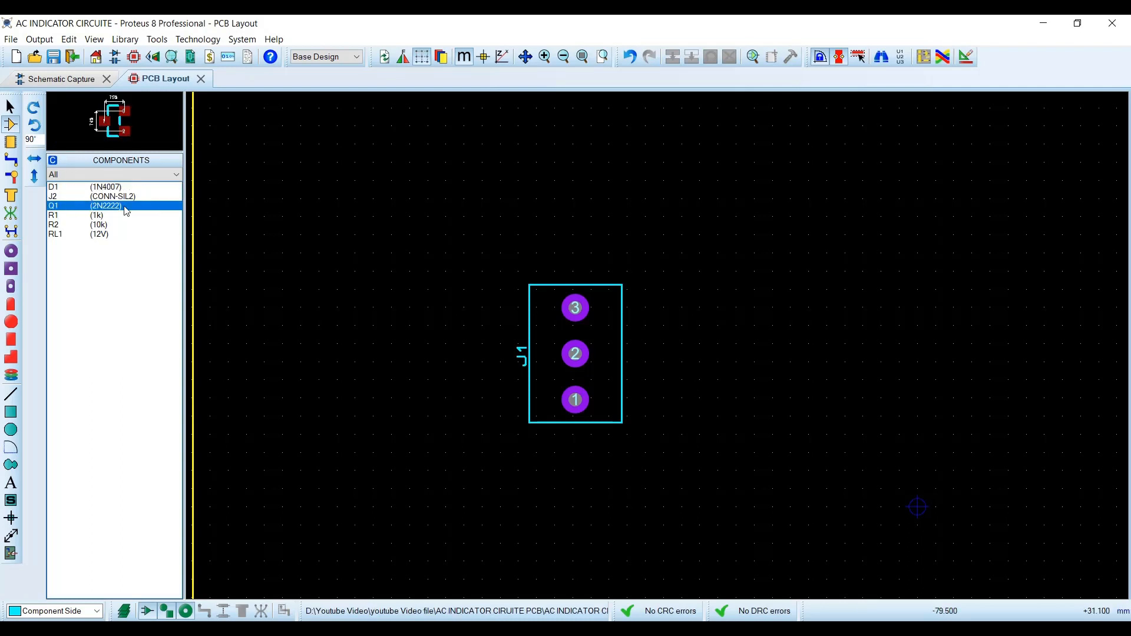
click(1033, 374)
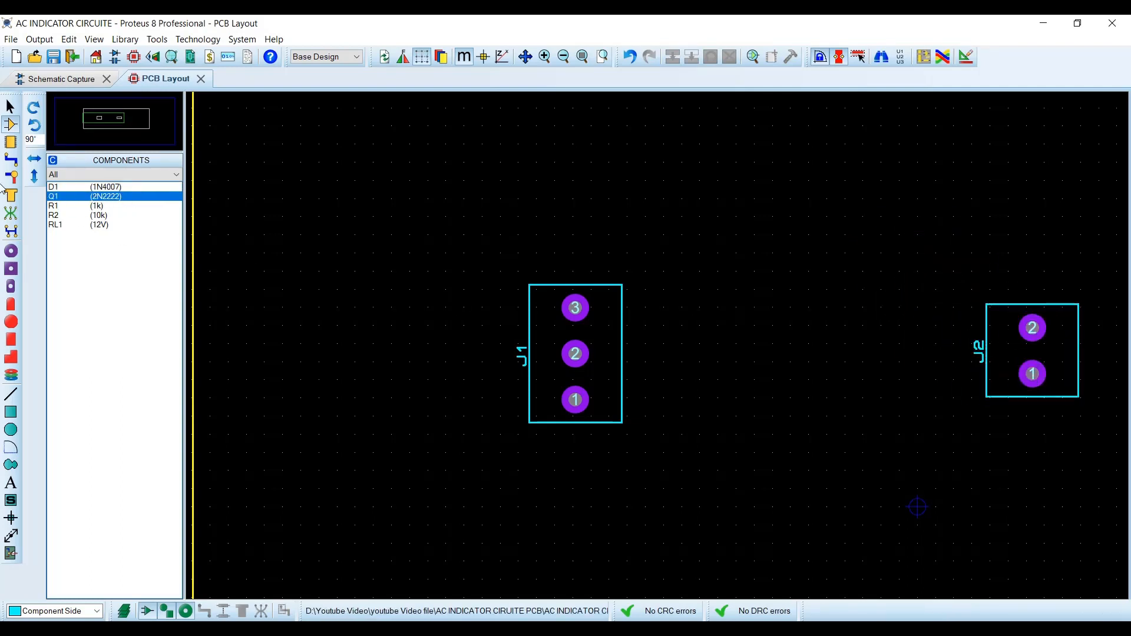
Place relay RL1 rotated 90° between J1 and J2, and shift J2 clear of the relay to line up with its NO pin
click(83, 225)
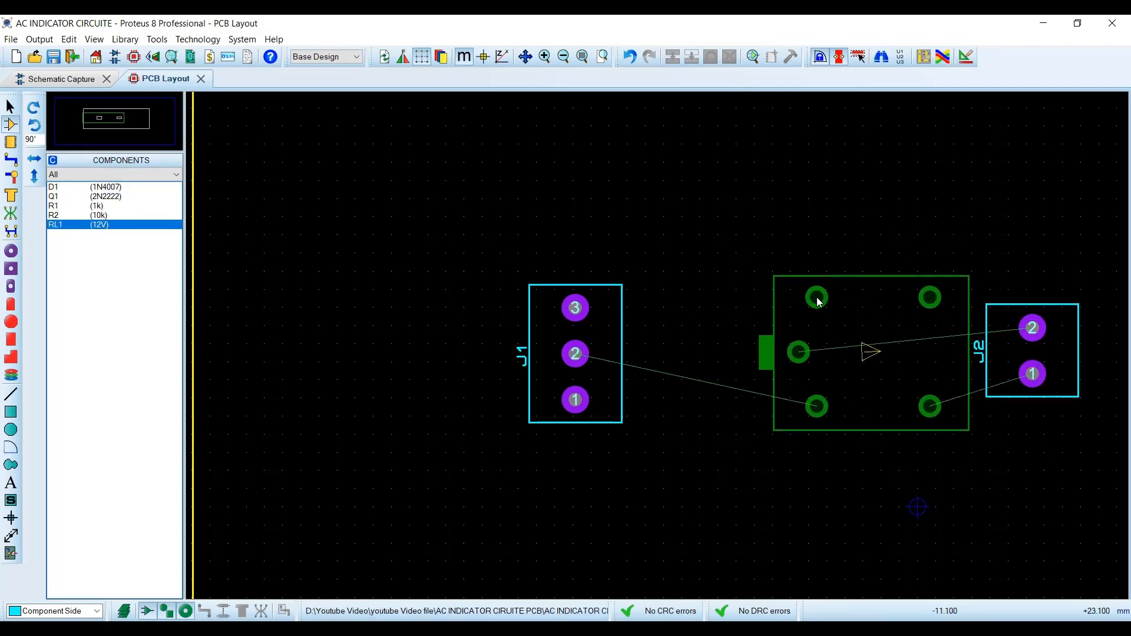
click(870, 351)
drag(1048, 305, 1081, 338)
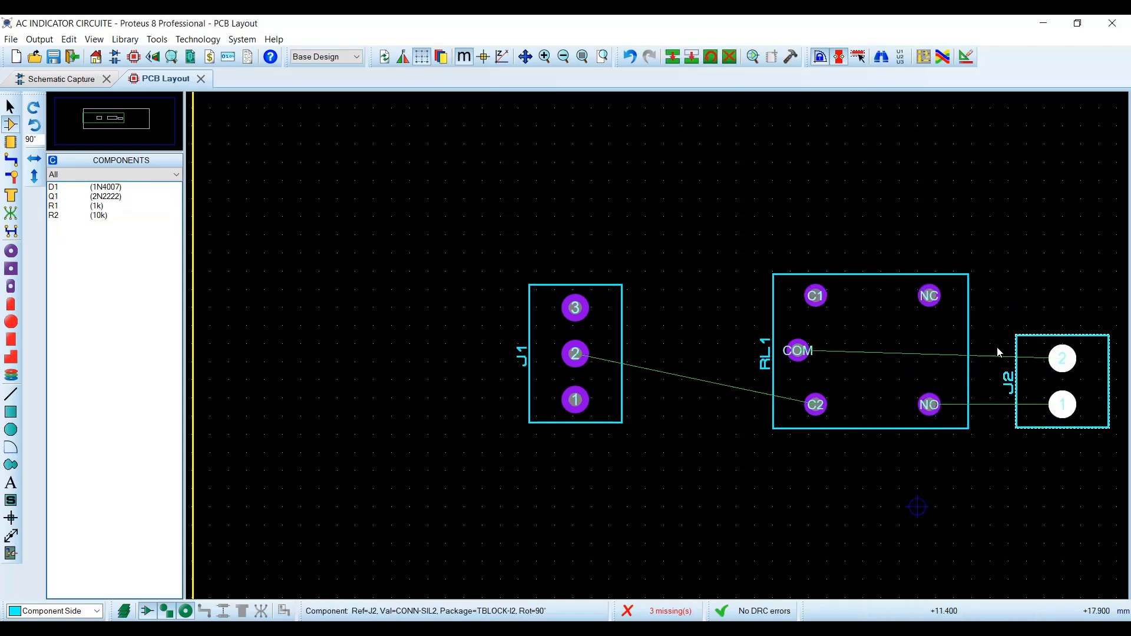
Move relay RL1 slightly towards J2 and shift connector J1 away from the relay
drag(969, 341, 982, 342)
drag(624, 340, 568, 351)
click(660, 276)
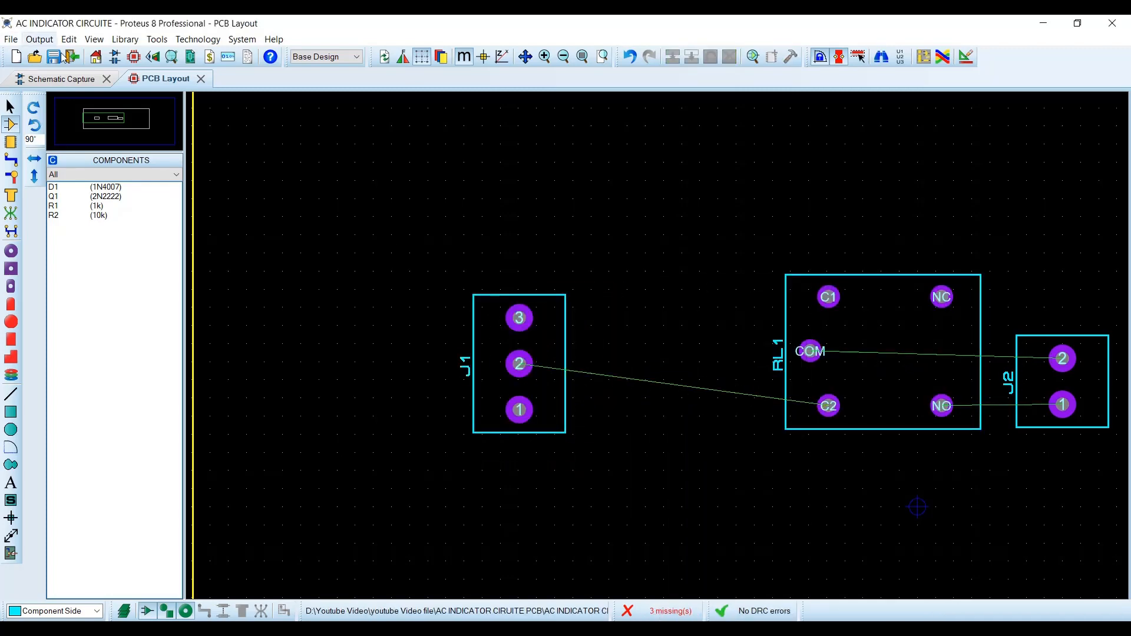
Check R1 in the schematic and set its PCB package to 1206
click(62, 78)
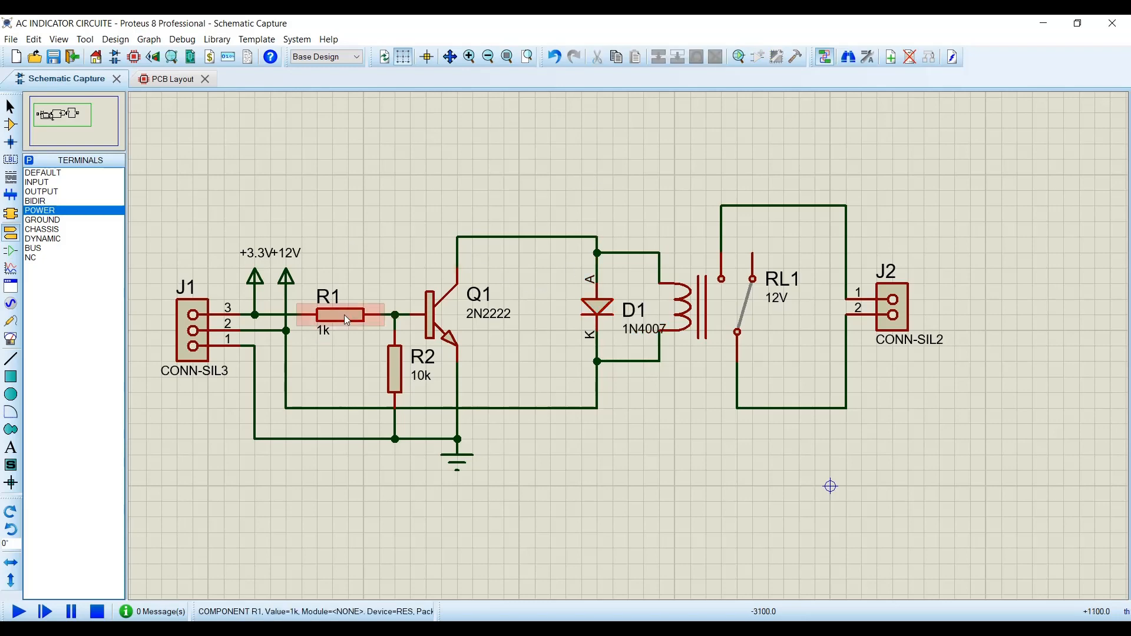
click(149, 77)
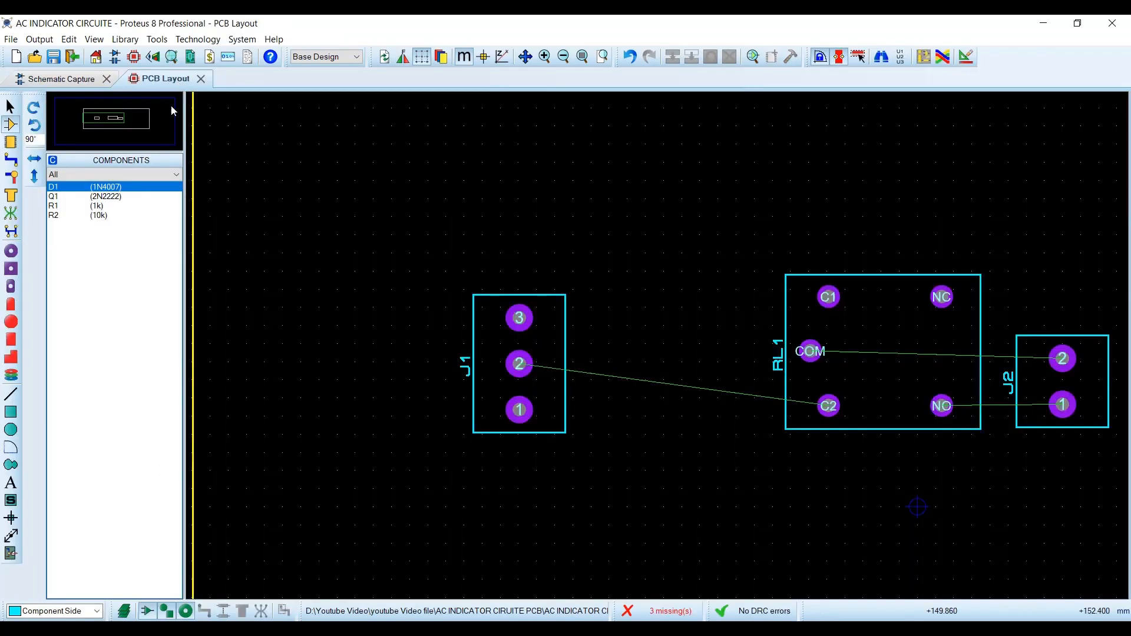
click(65, 207)
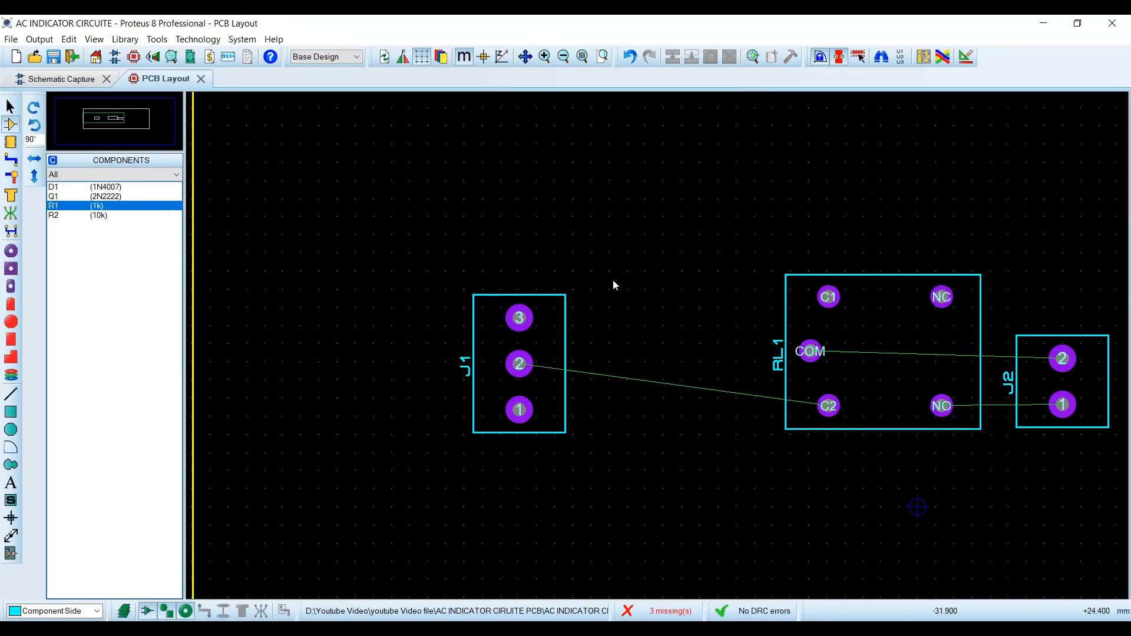
click(69, 82)
double_click(340, 315)
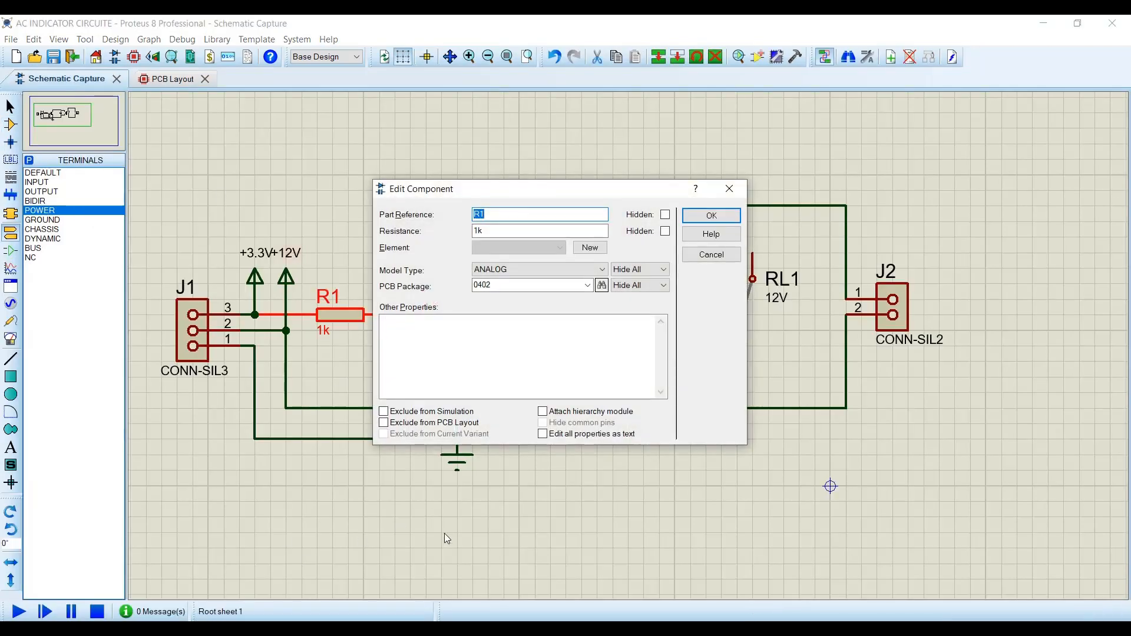
click(587, 285)
click(591, 294)
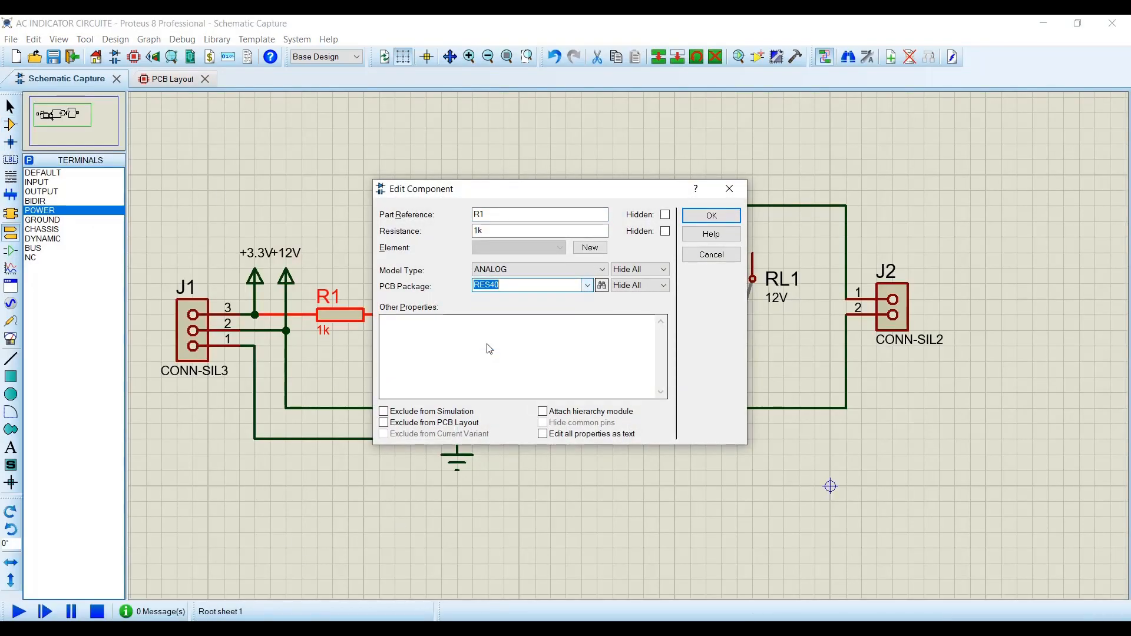
click(589, 288)
scroll(505, 307, up, 1)
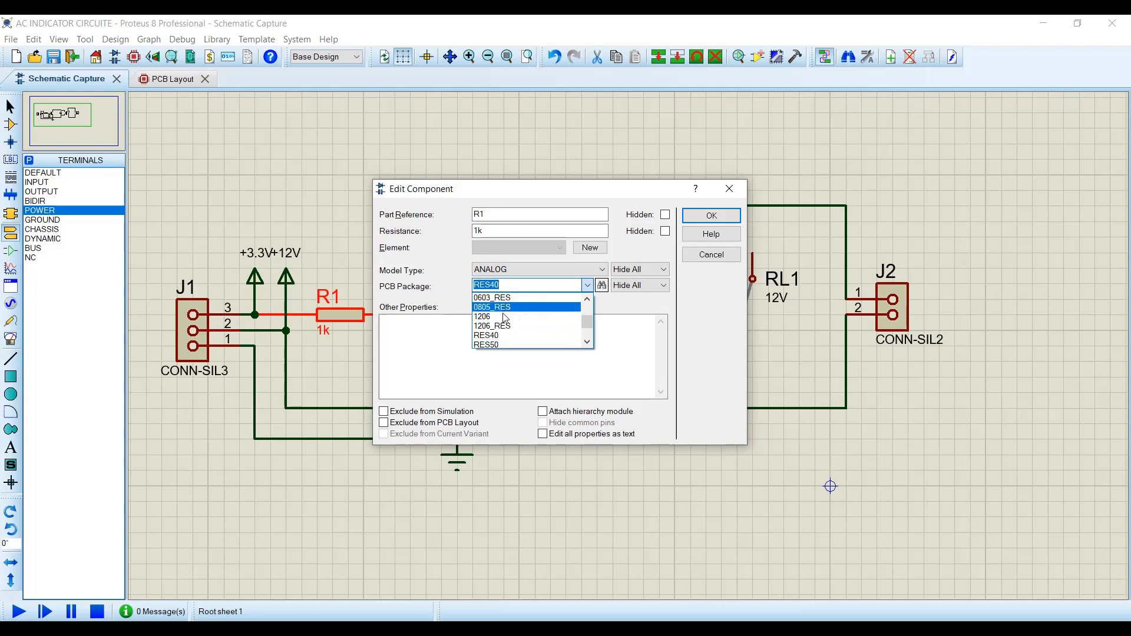
click(505, 317)
click(711, 216)
Set the 10k resistor R2's PCB package to 1206 in the schematic
double_click(392, 366)
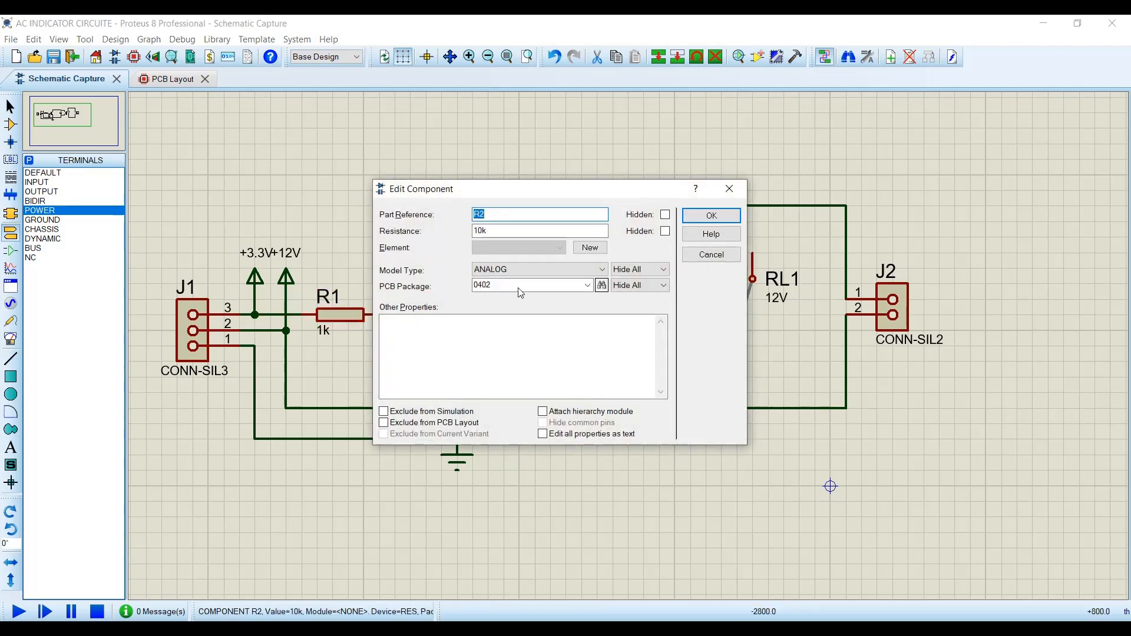
click(587, 286)
click(576, 296)
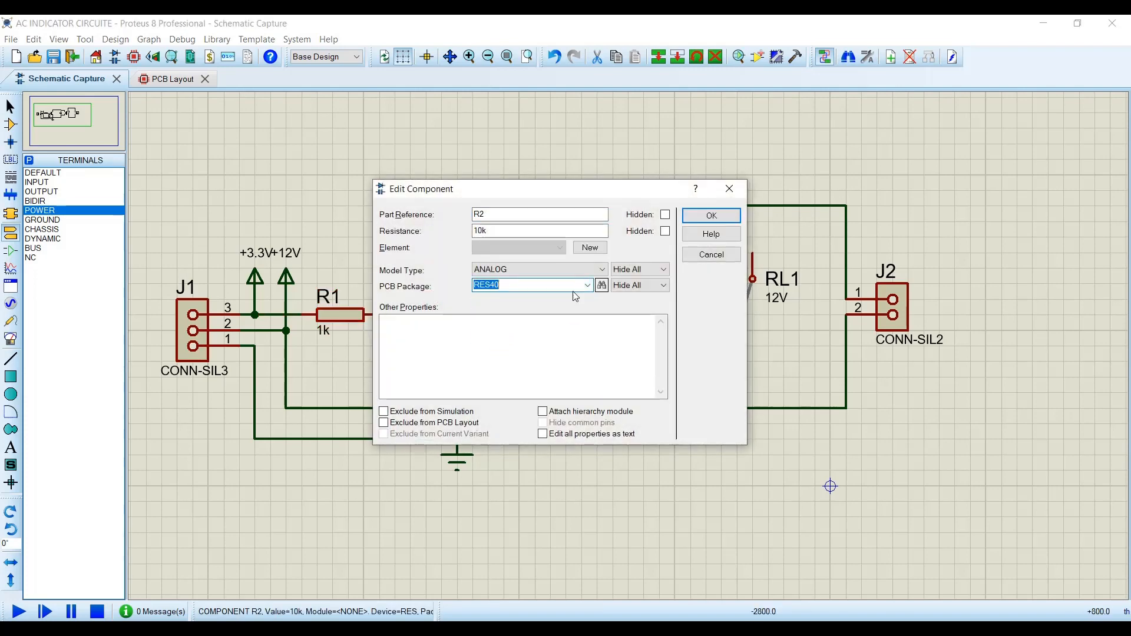
click(588, 286)
scroll(507, 318, up, 2)
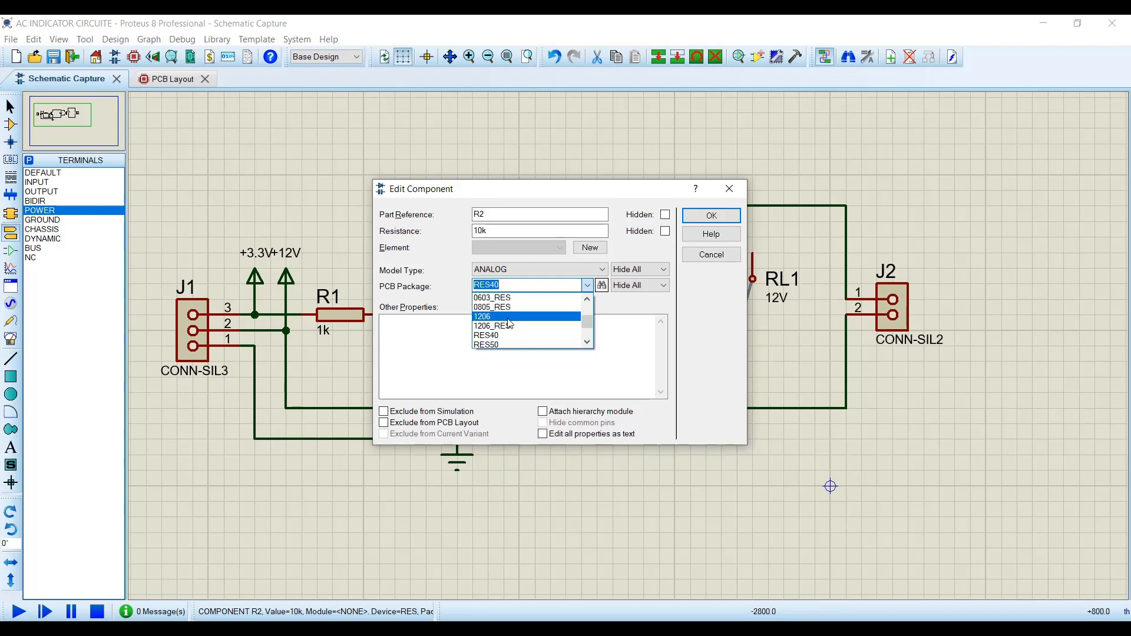
click(506, 321)
click(712, 216)
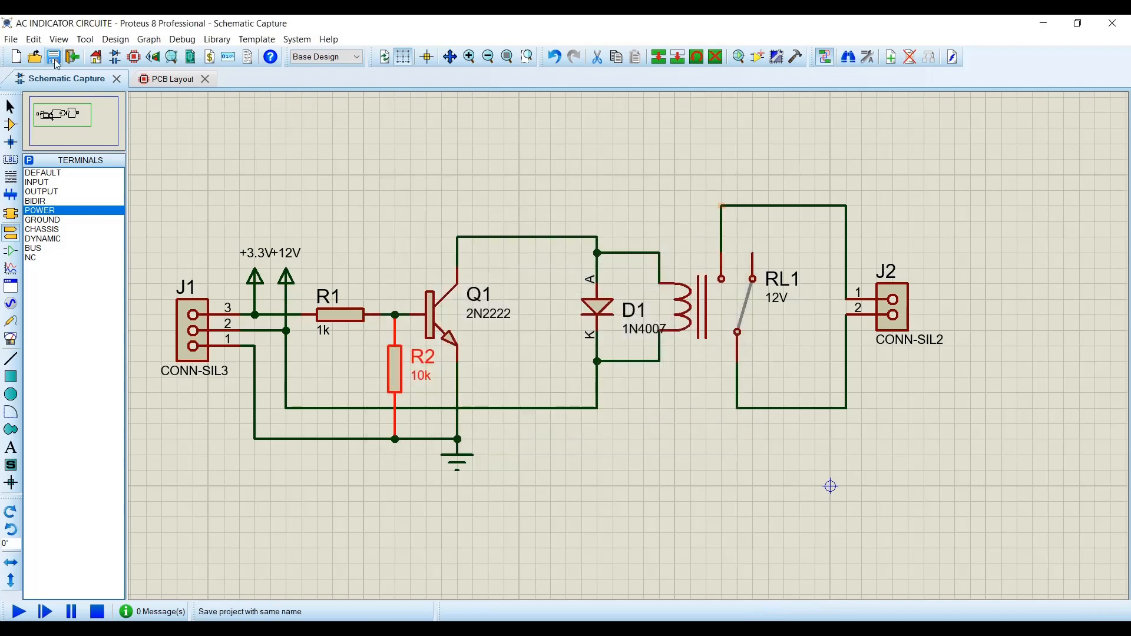
Return to the PCB layout and place R1 horizontally beside J1, level with its pin 3
click(159, 81)
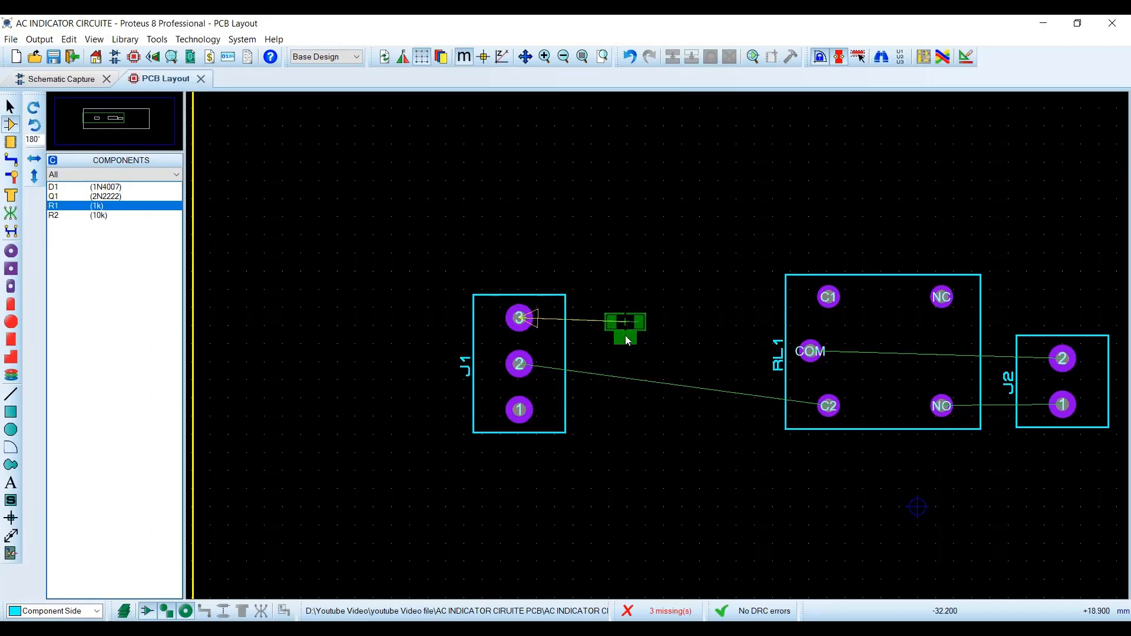
key(KP_Subtract)
click(596, 330)
scroll(596, 330, up, 2)
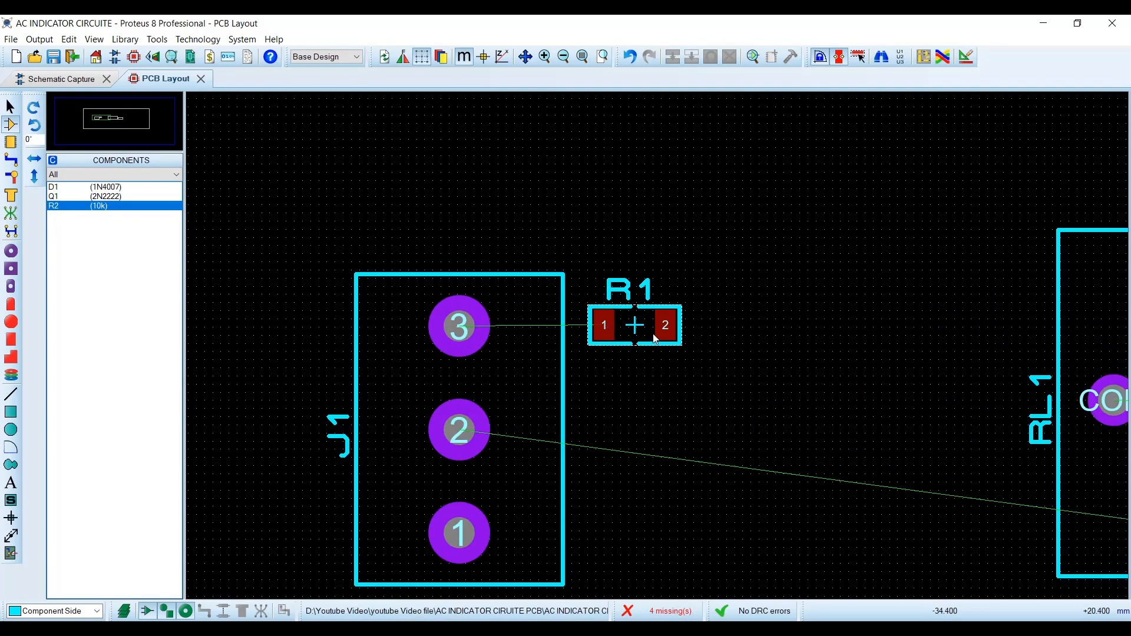
Change R1 to the solder side and rotate it 180°
right_click(675, 327)
click(931, 465)
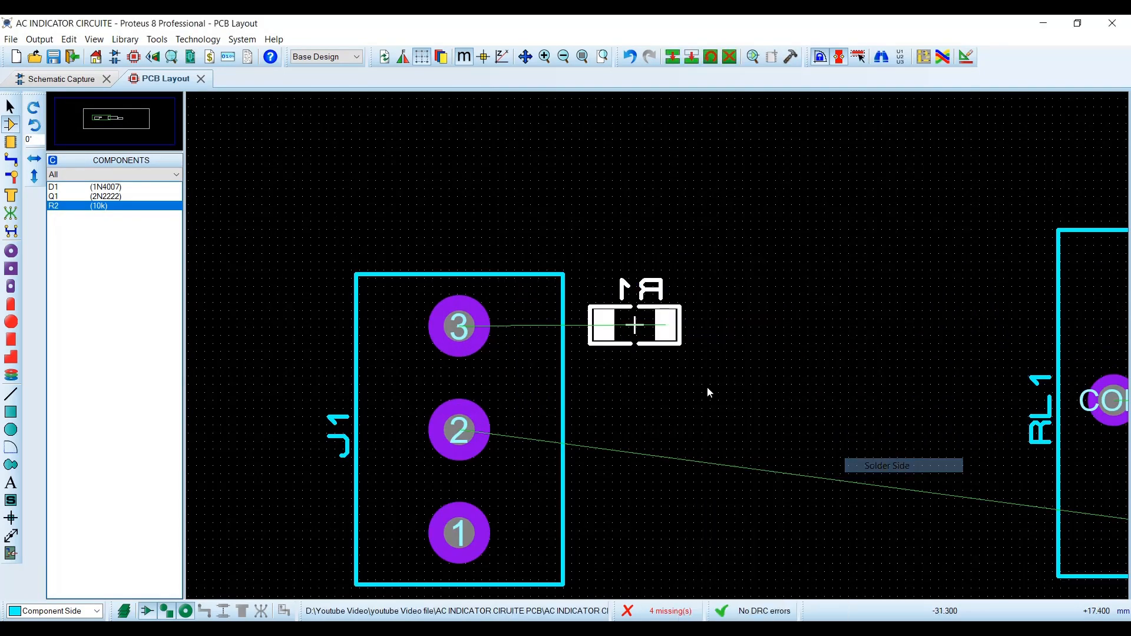
key(KP_Add)
key(KP_Add)
Move R1 closer to J1's pin 3 so that it straddles J1's outline
right_click(656, 312)
click(678, 265)
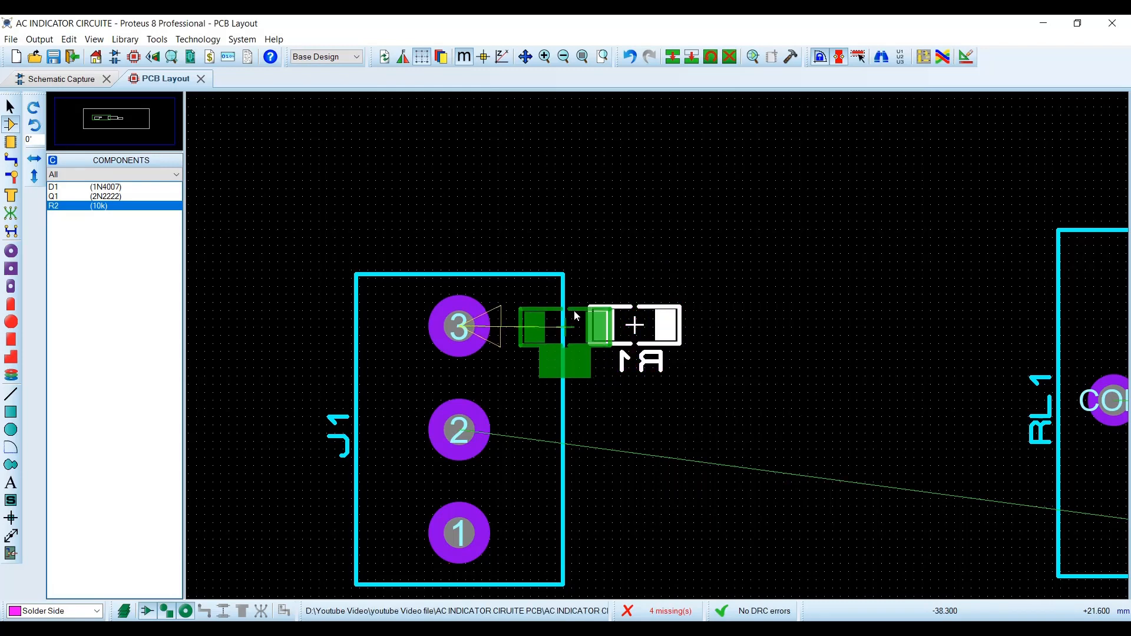
click(572, 317)
scroll(569, 334, up, 5)
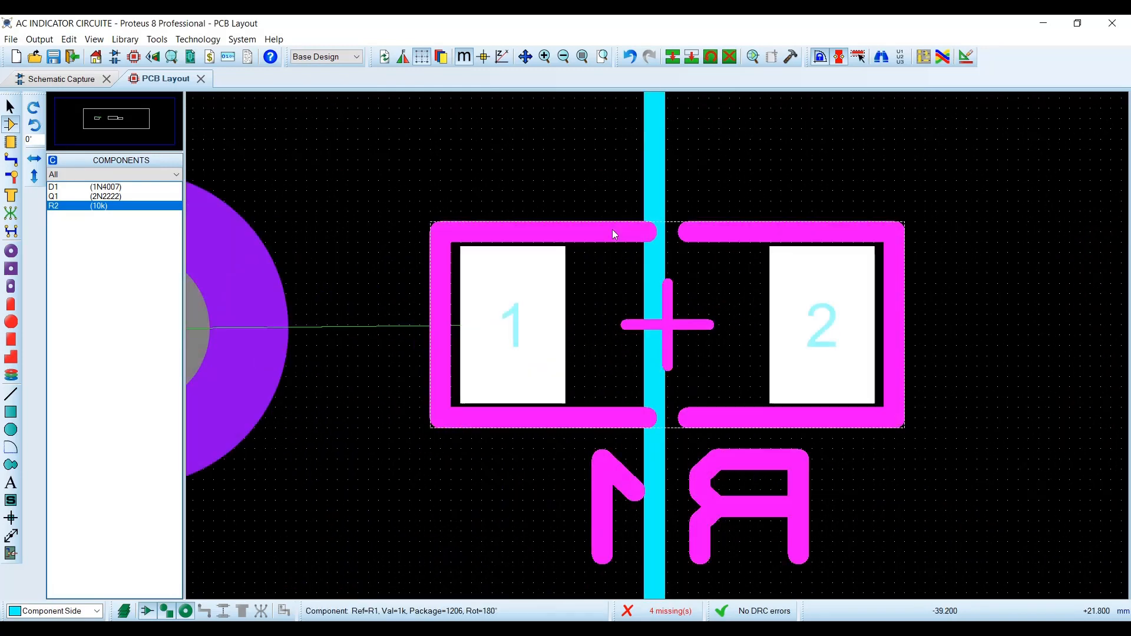
drag(612, 228, 623, 239)
scroll(625, 241, down, 4)
scroll(684, 334, up, 2)
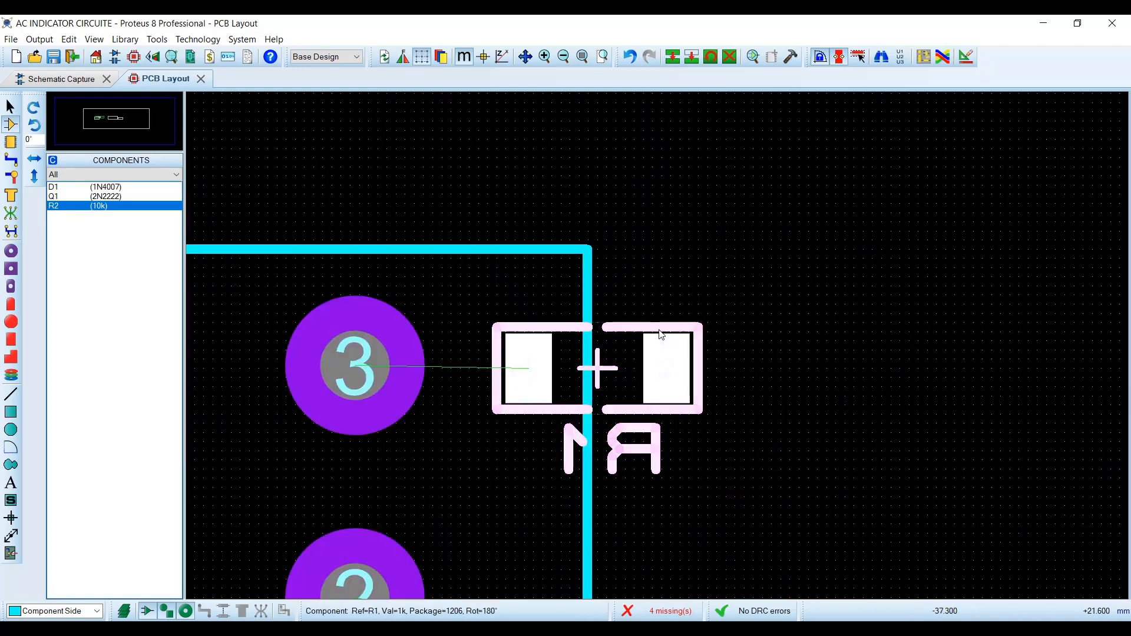
right_click(661, 329)
click(692, 263)
click(668, 325)
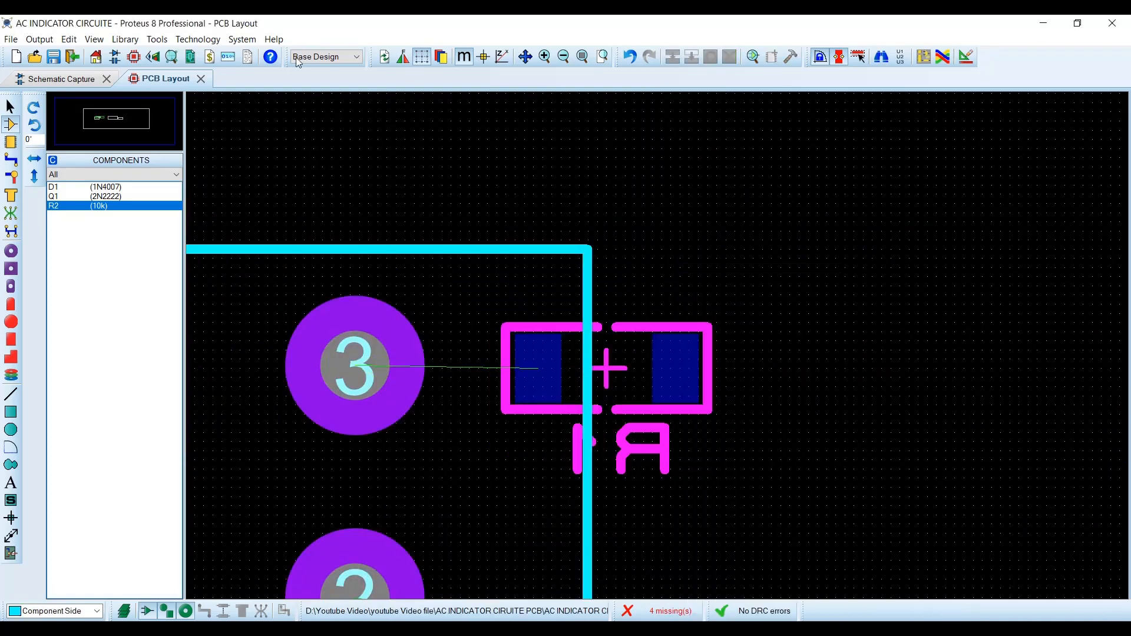
Switch the layout to imperial units with a 1th snap and nudge R1 level with J1's pin 3
click(94, 39)
click(159, 237)
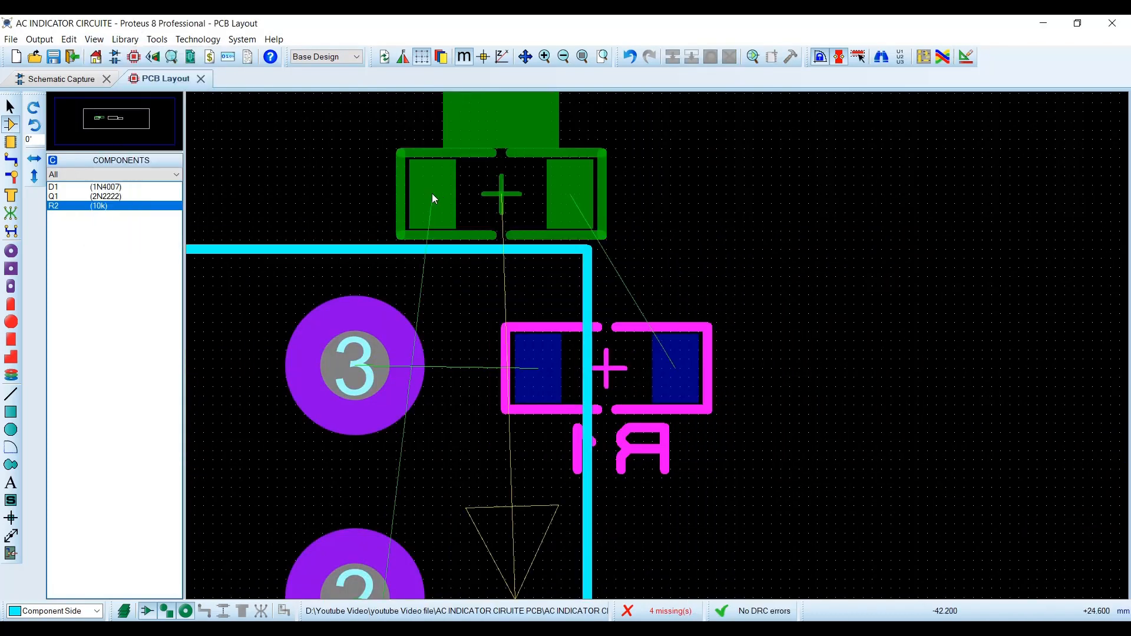
click(457, 61)
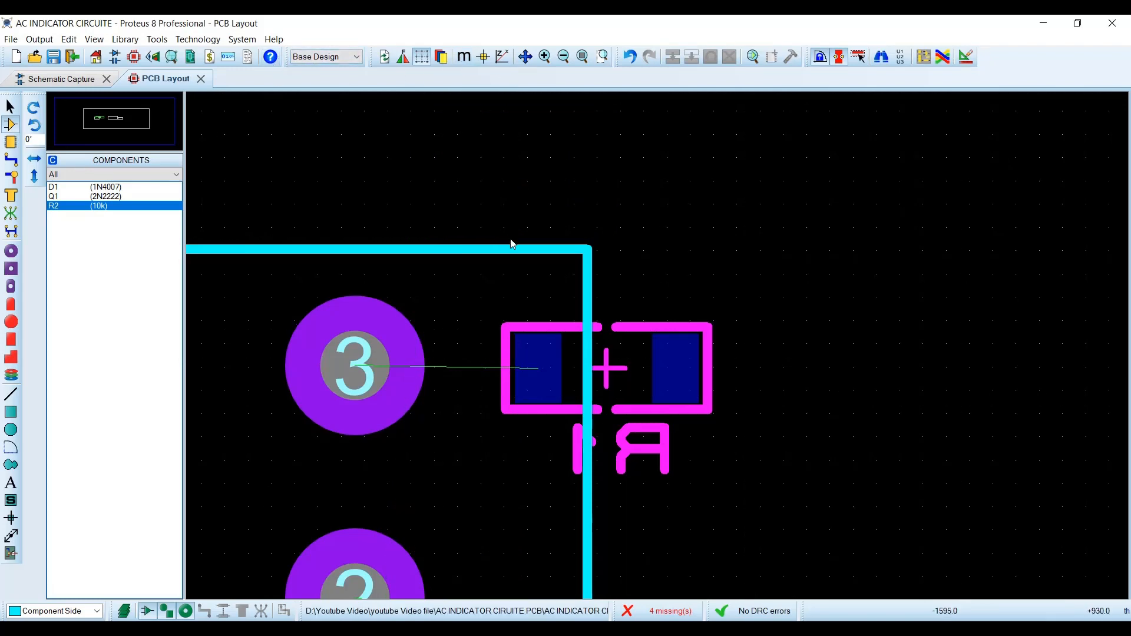
click(105, 39)
click(141, 238)
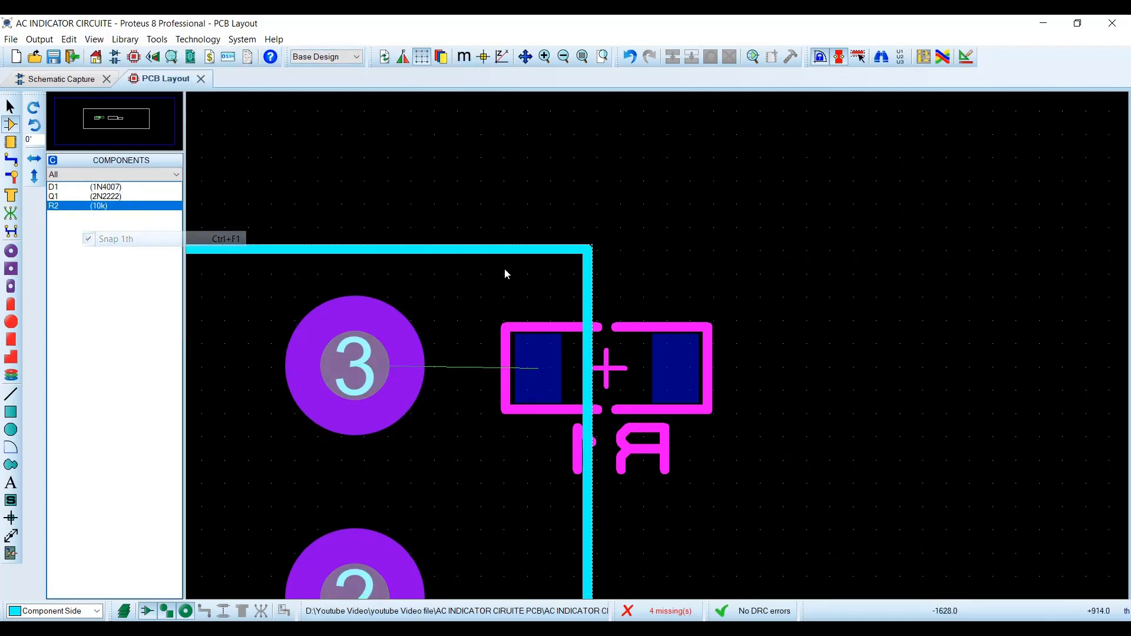
drag(571, 327, 571, 323)
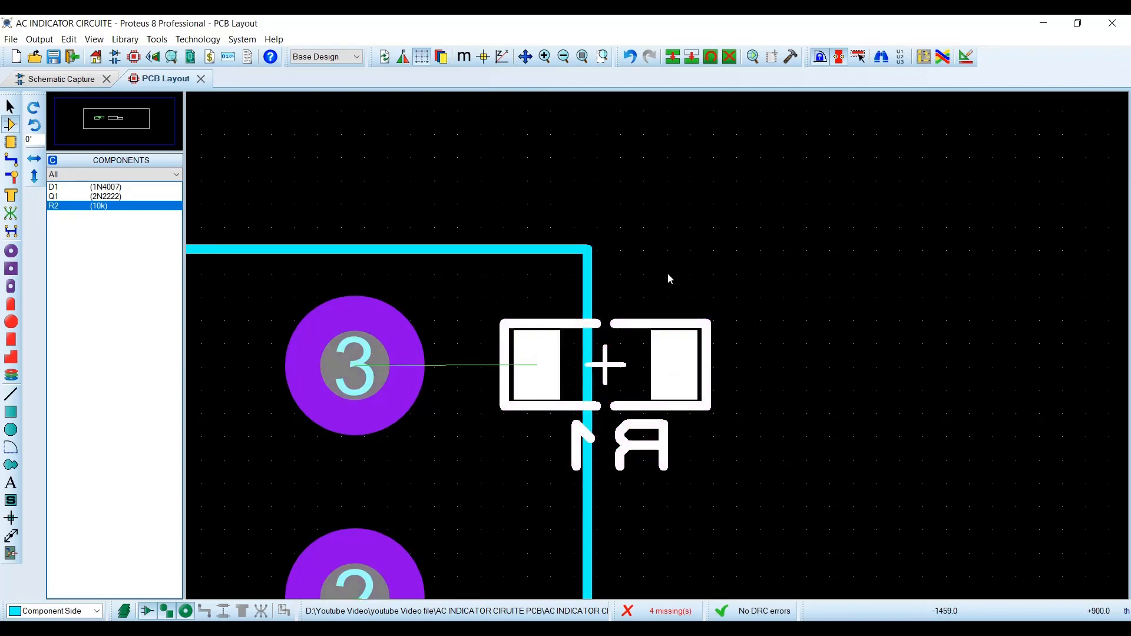
click(670, 277)
Place resistor R2 directly below R1, with their pads lined up vertically
scroll(670, 277, down, 2)
click(99, 205)
click(784, 357)
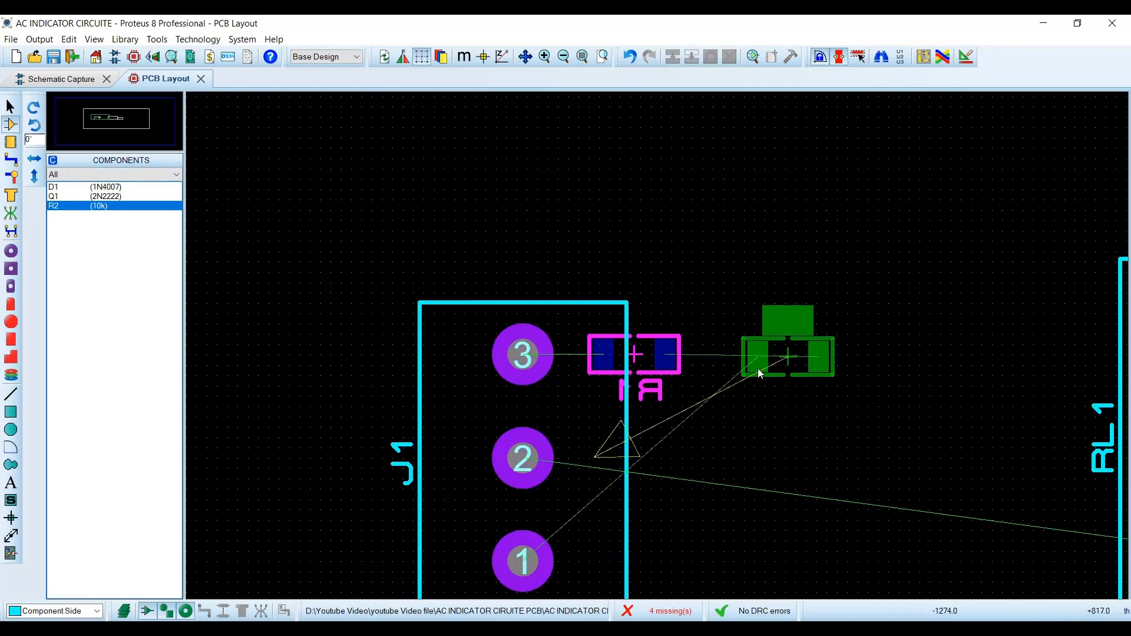
scroll(660, 469, up, 1)
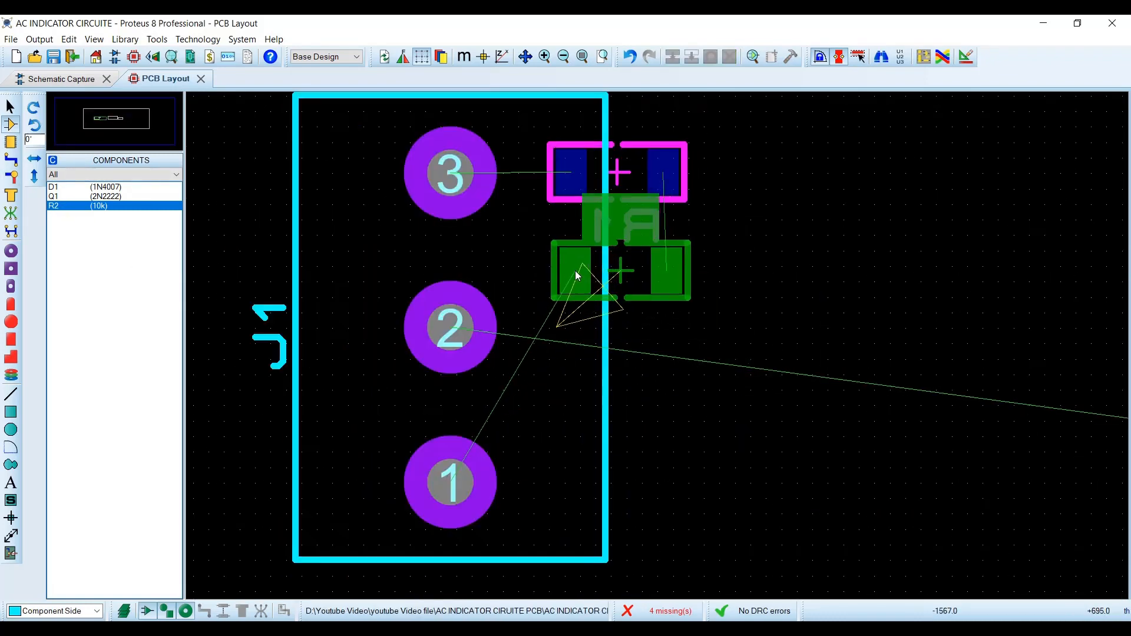
click(572, 269)
Change R2 to the solder side and rotate it 180°
right_click(693, 241)
click(682, 244)
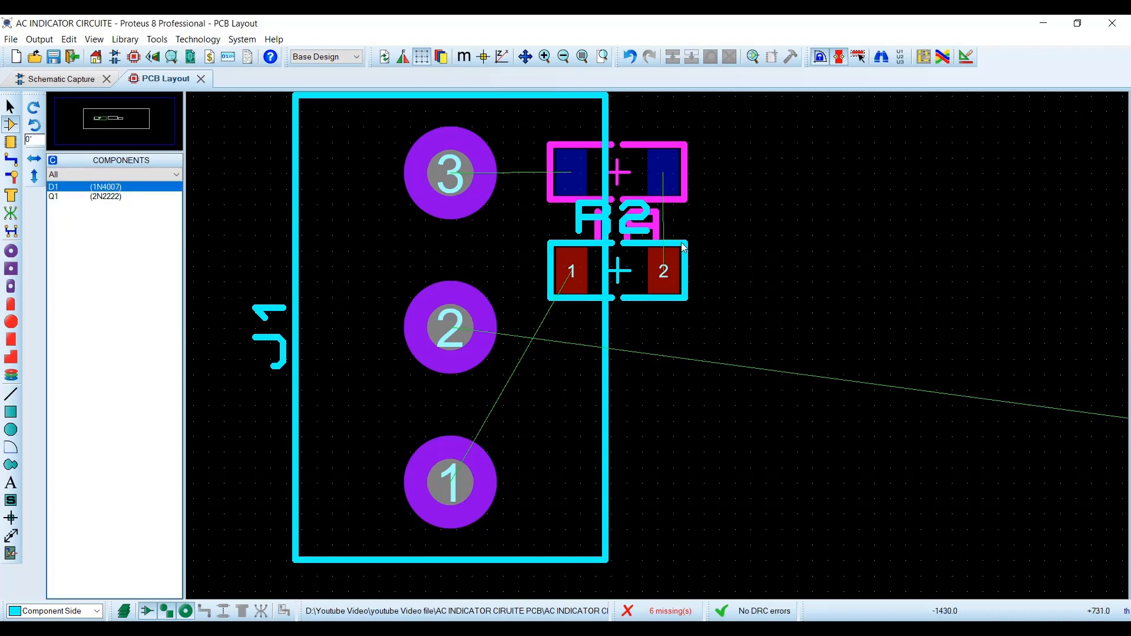
right_click(679, 247)
mouse_move(849, 429)
click(900, 448)
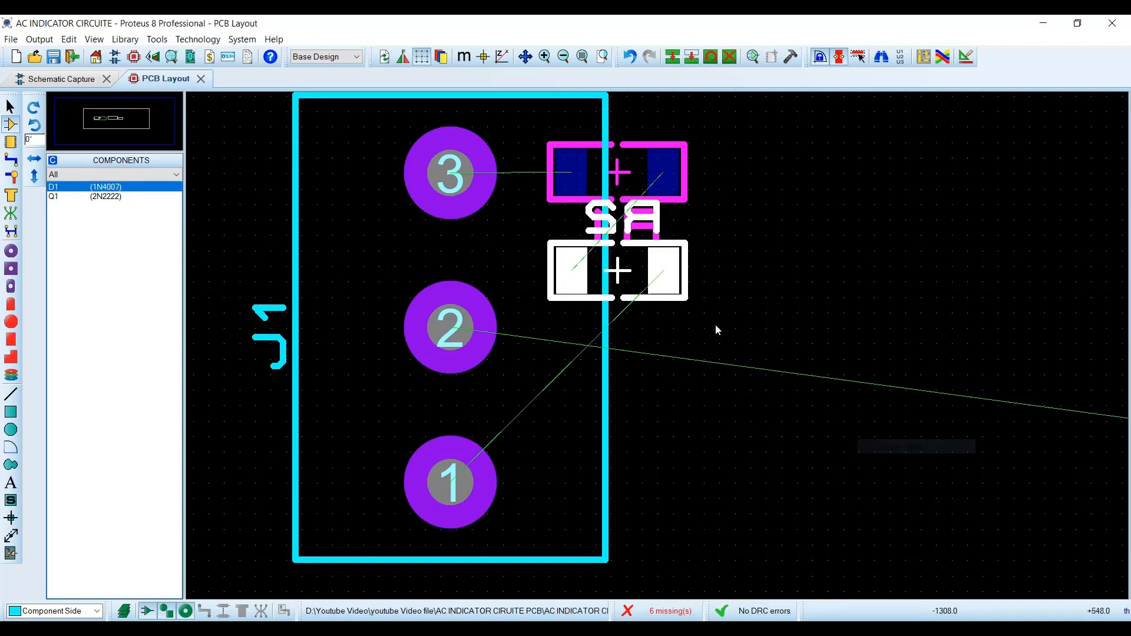
Move R1's reference label from below the resistor to its right
right_click(660, 217)
click(684, 228)
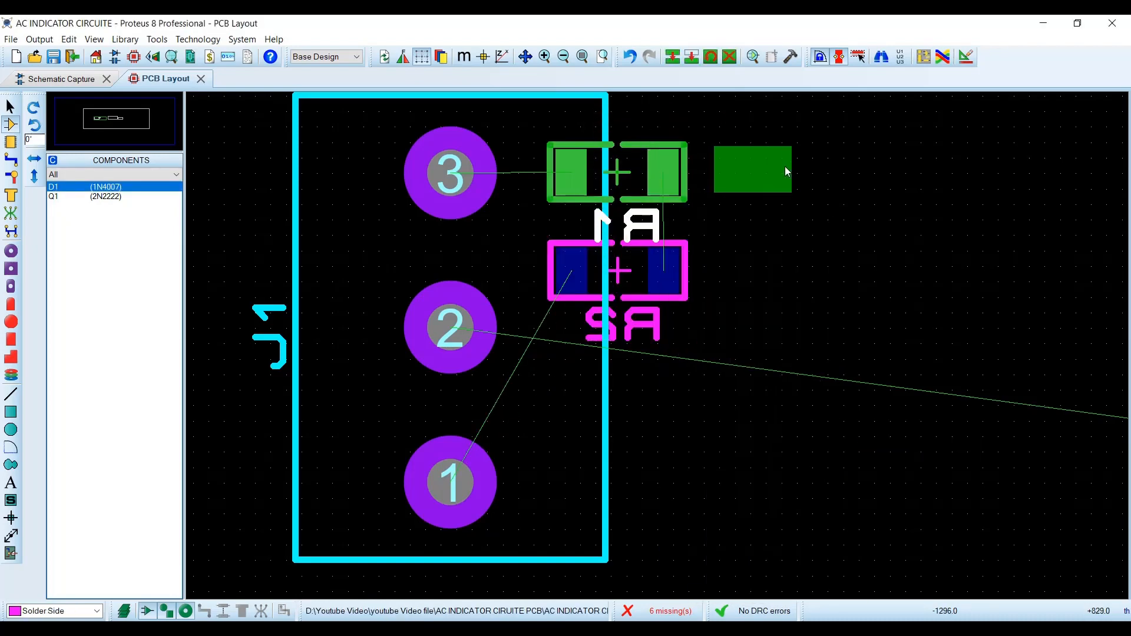
click(765, 174)
Move R2 up close beneath R1 and place its reference label to its right, under R1's label
right_click(663, 242)
click(677, 250)
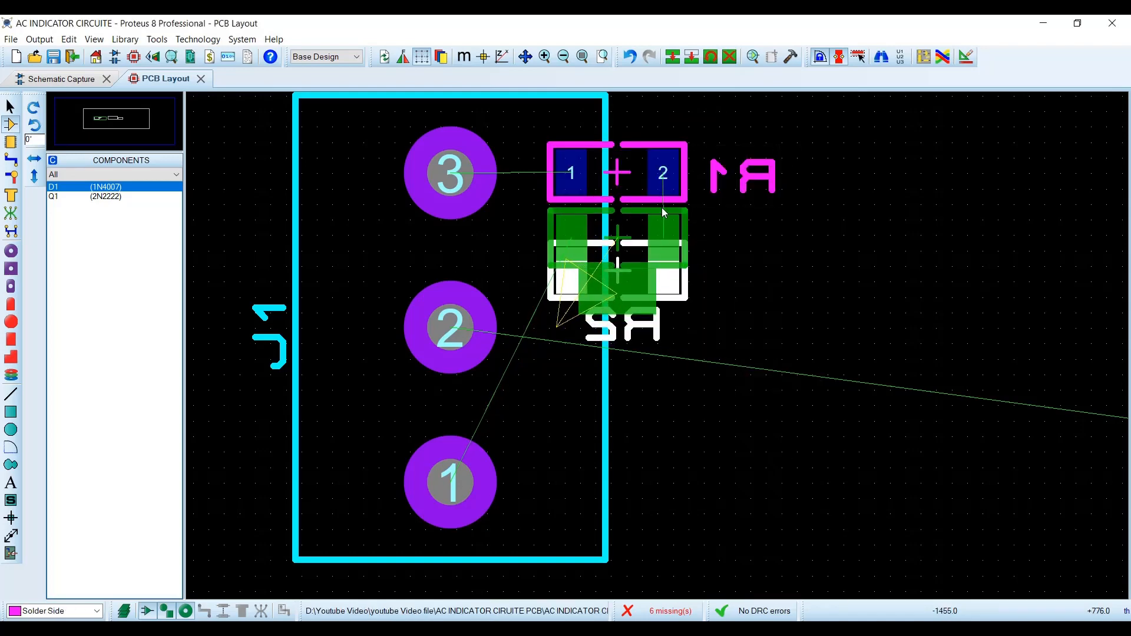
click(663, 208)
drag(650, 293, 762, 237)
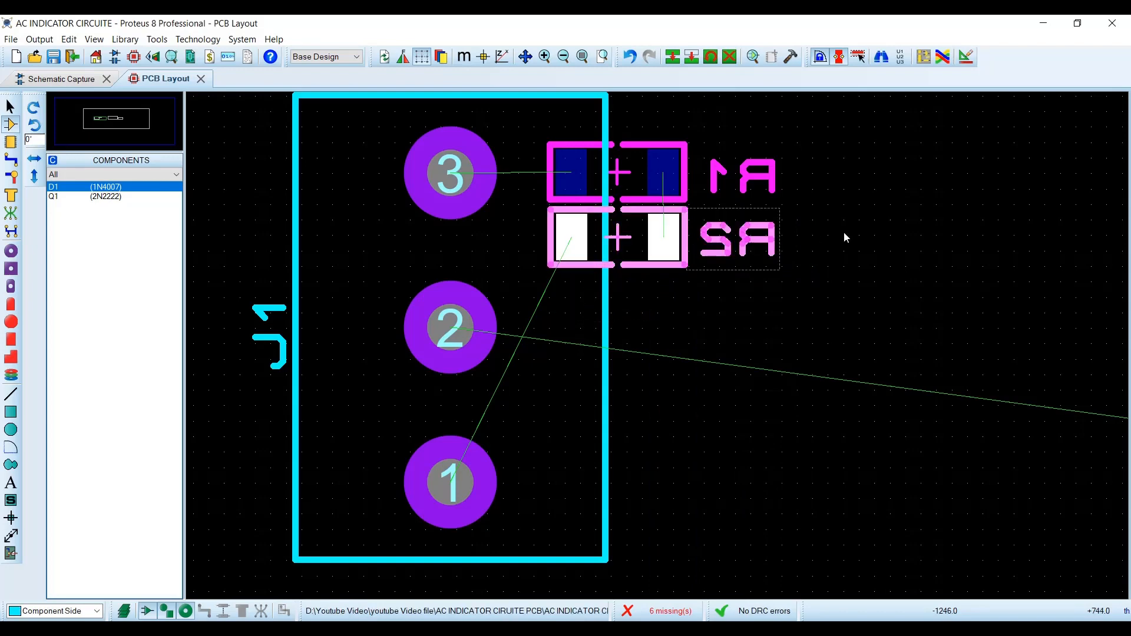
click(844, 234)
scroll(766, 282, down, 2)
scroll(735, 302, down, 1)
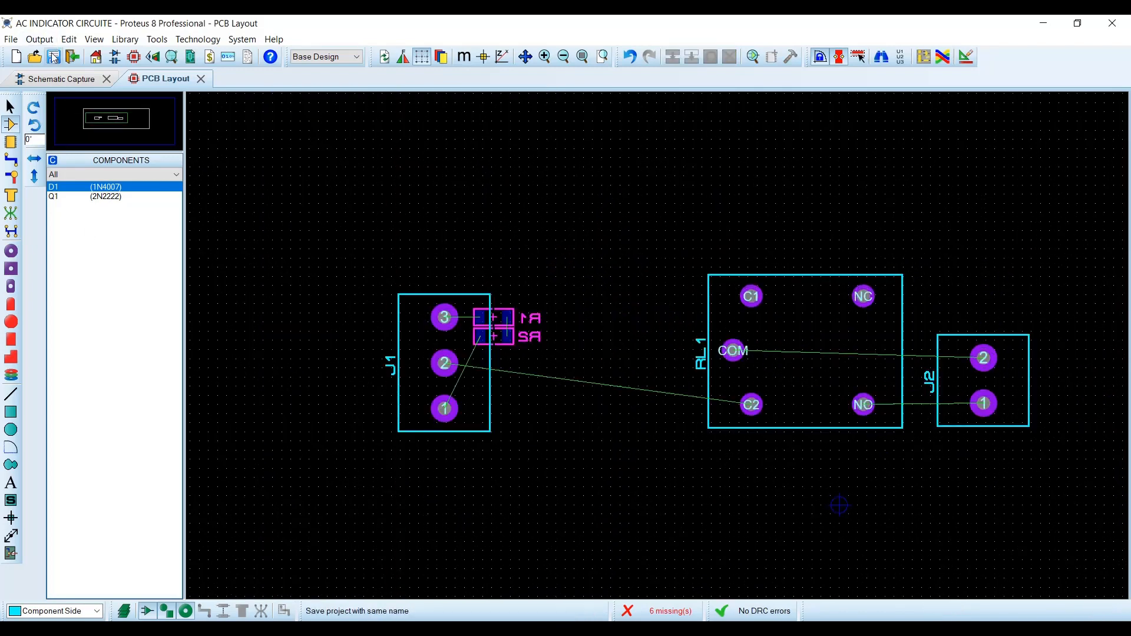
Set the default part reference label font to Arial in the layout's text style
click(195, 40)
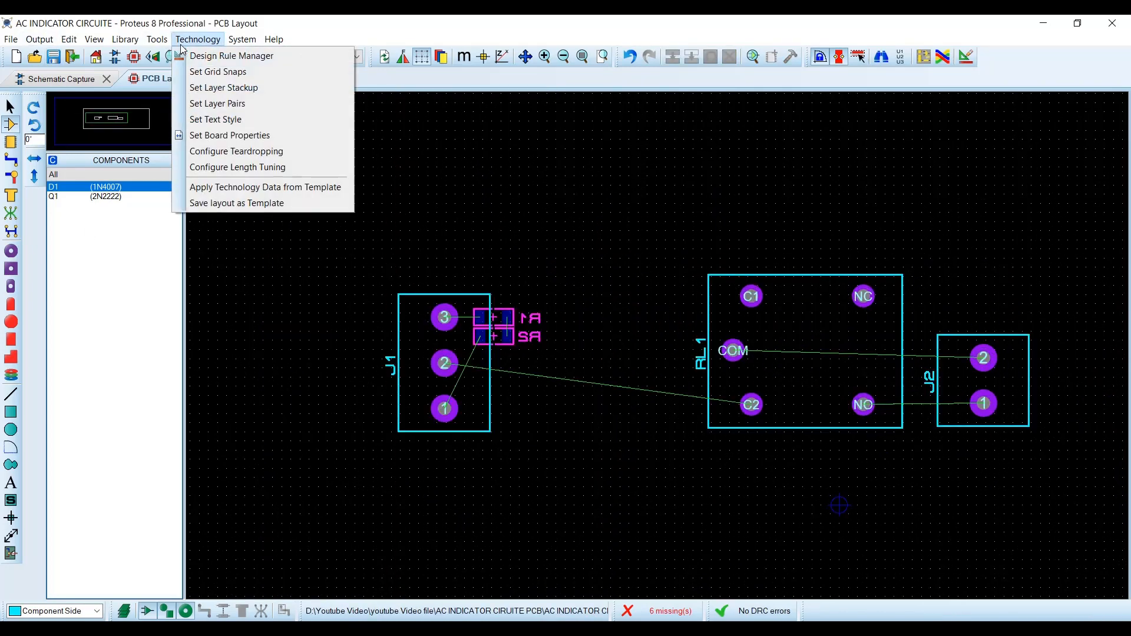
click(223, 119)
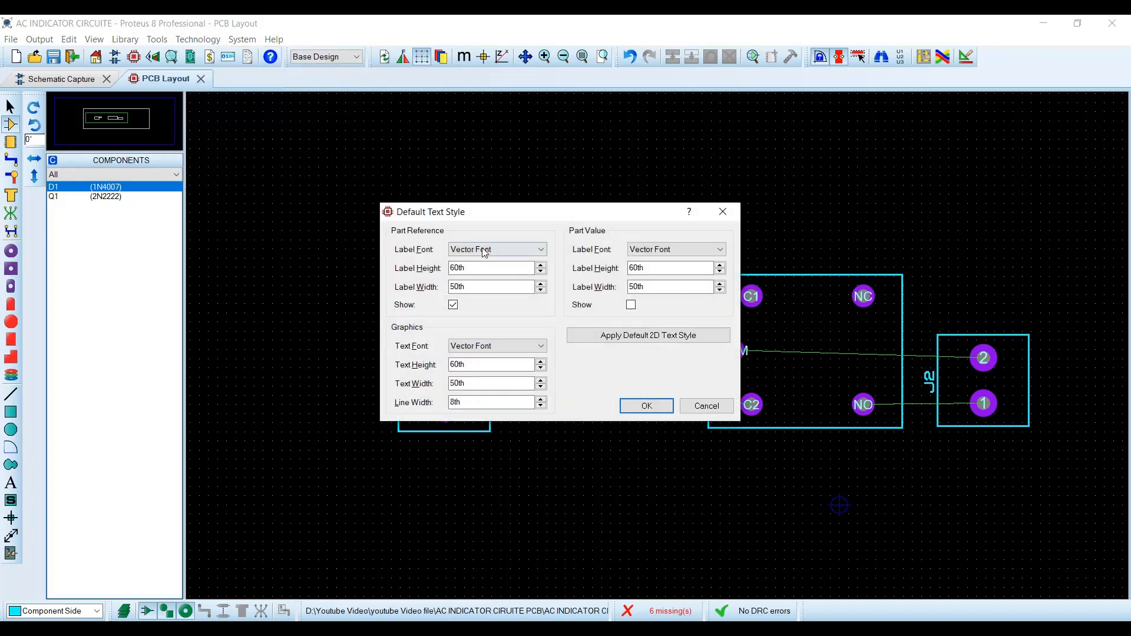
click(493, 249)
scroll(489, 341, down, 10)
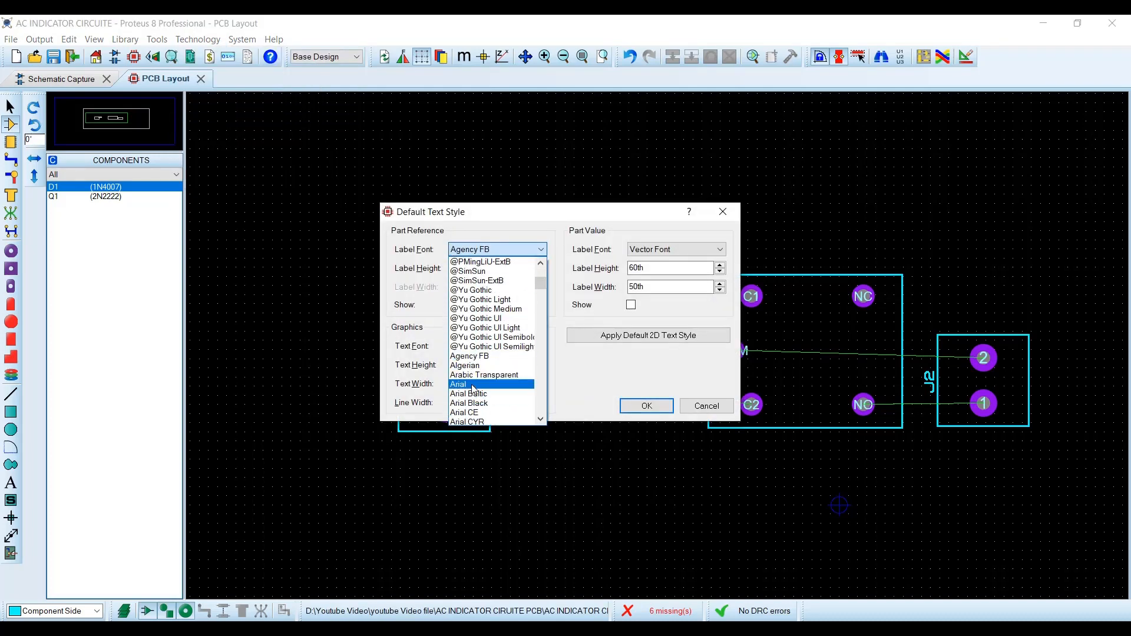
click(478, 388)
click(647, 407)
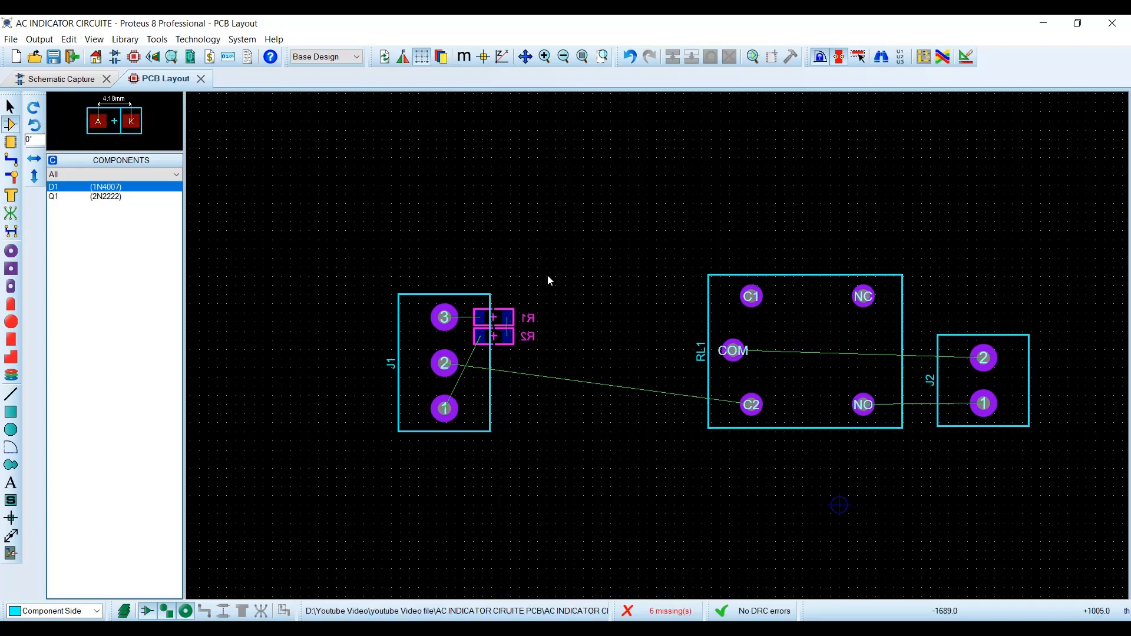
Place diode D1 rotated to 270° in the gap between J1 and relay RL1
key(KP_Add)
key(KP_Add)
key(KP_Add)
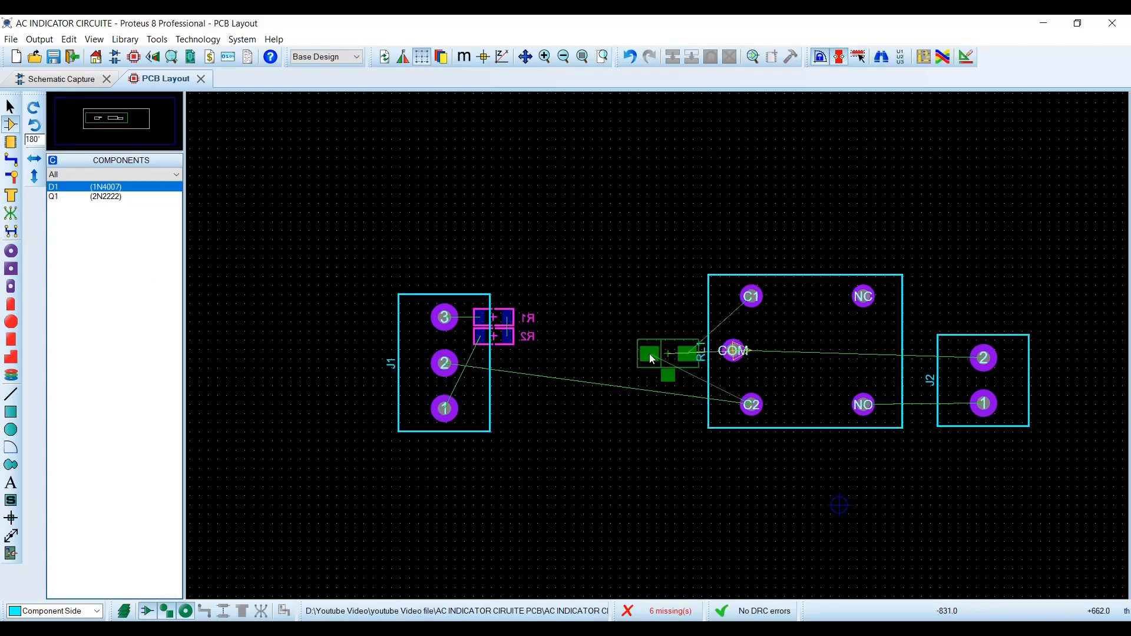
click(655, 361)
scroll(657, 350, up, 1)
Change D1 to the solder side and move it close to the relay's edge beside the COM and C2 pins
right_click(667, 318)
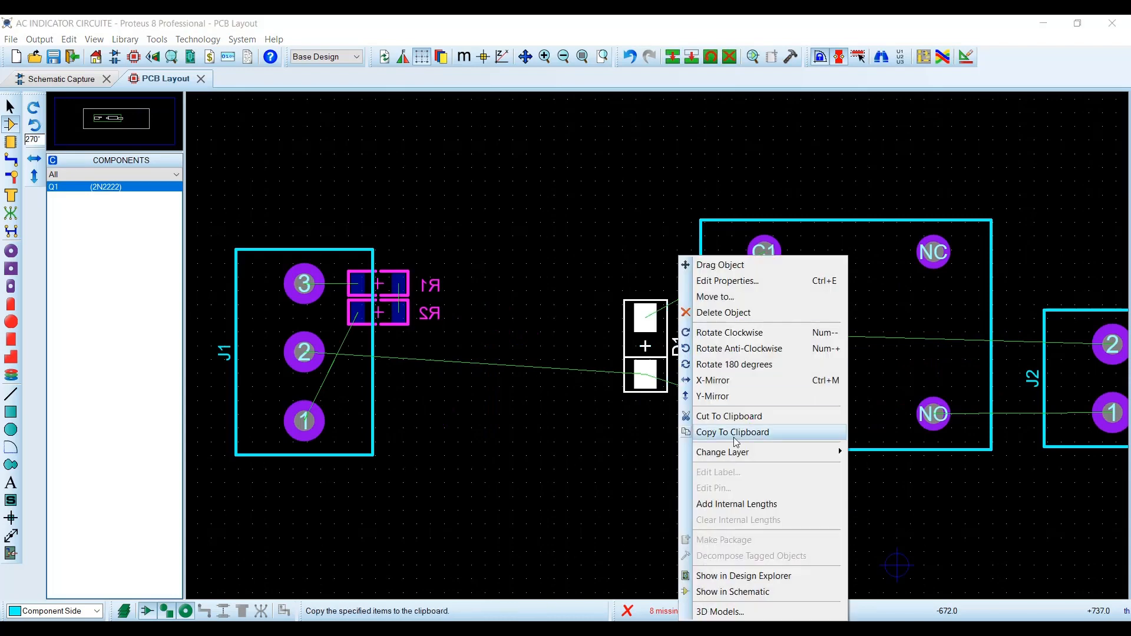
click(884, 468)
key(KP_Add)
key(KP_Add)
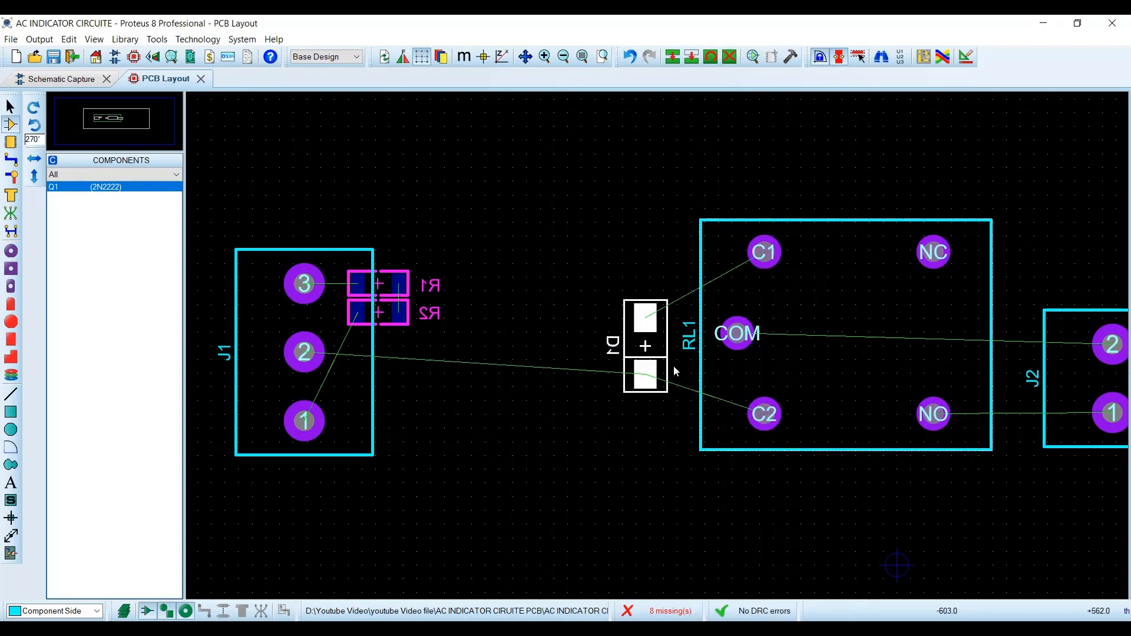
click(674, 369)
drag(666, 362, 691, 395)
click(667, 283)
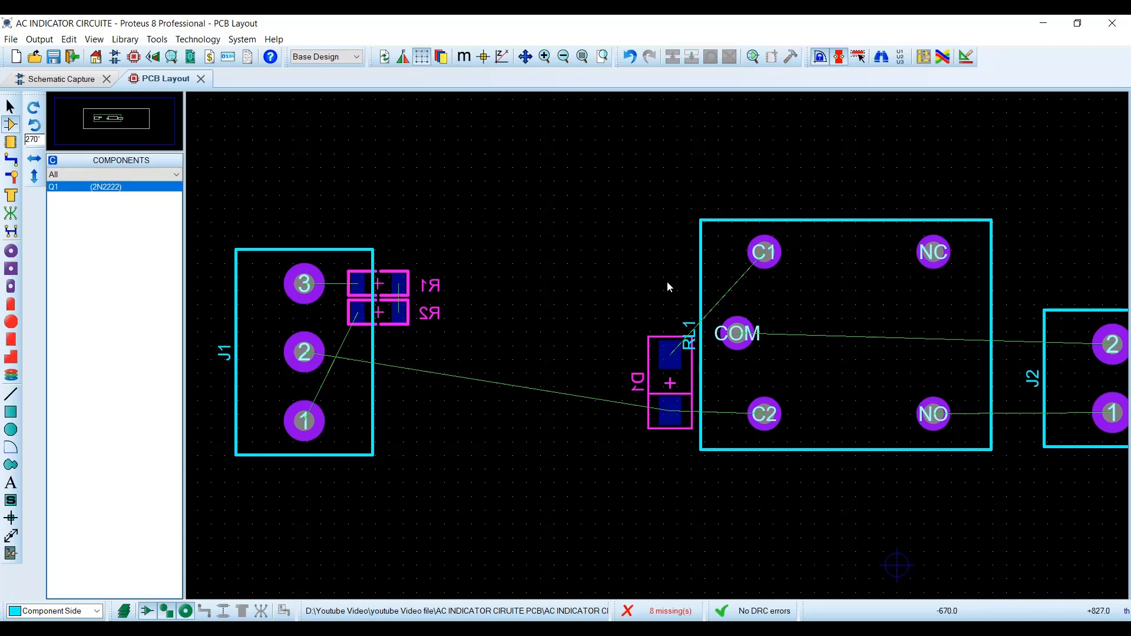
Place transistor Q1, rotate it to 90° and move it just below and beyond R2
click(73, 186)
click(534, 261)
click(538, 339)
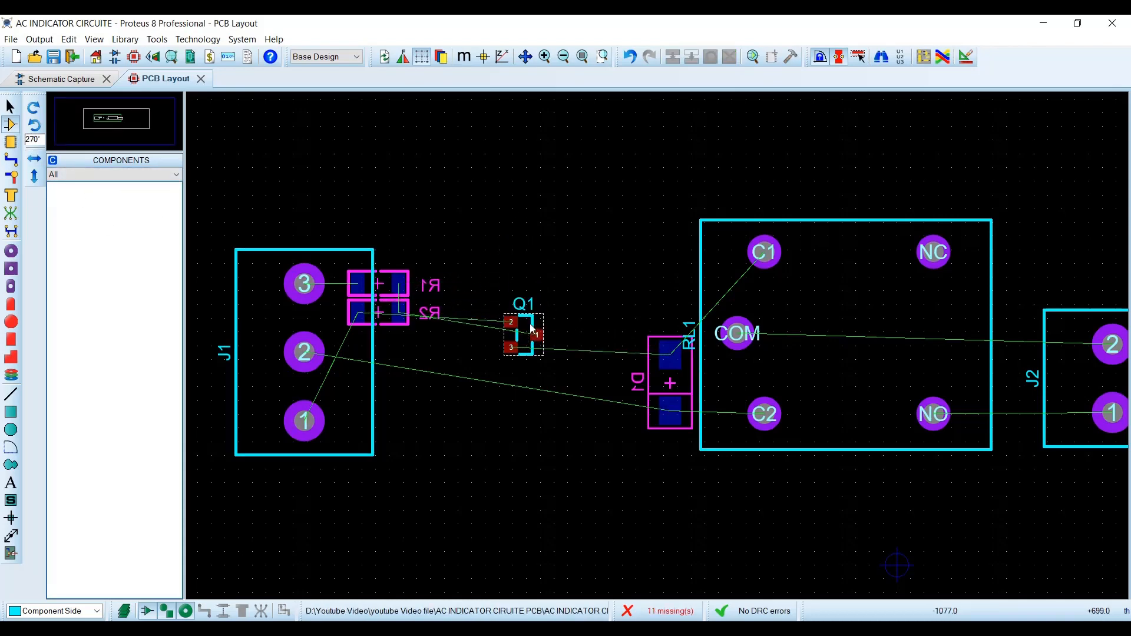
right_click(534, 323)
click(560, 264)
key(KP_Add)
key(KP_Add)
click(460, 361)
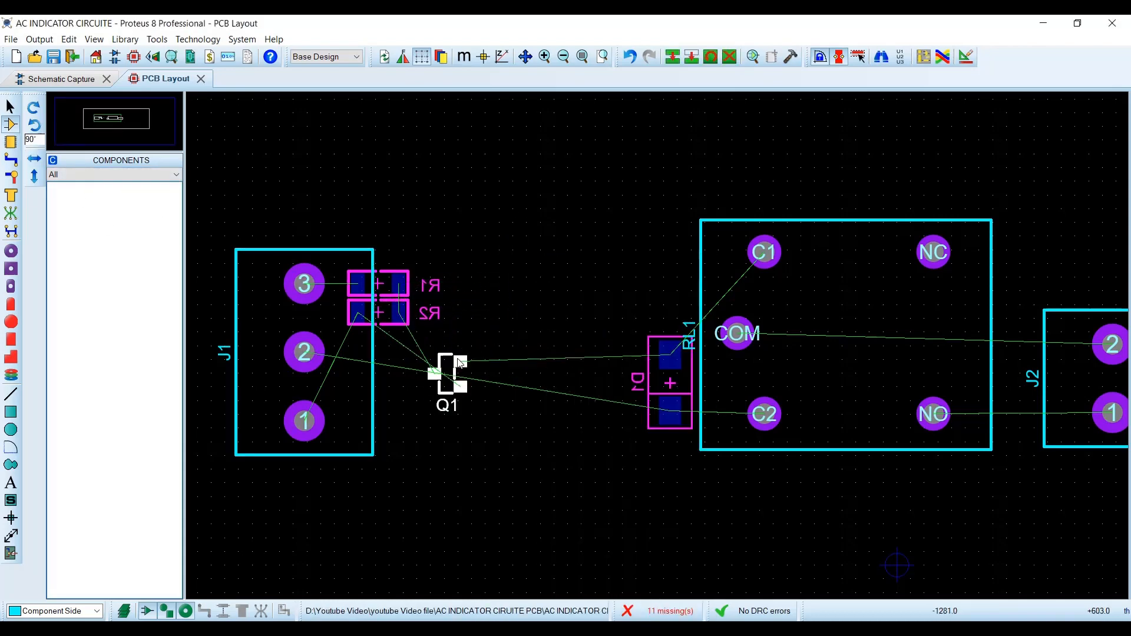
Change Q1 to the solder side
right_click(469, 353)
click(512, 400)
right_click(457, 377)
mouse_move(530, 452)
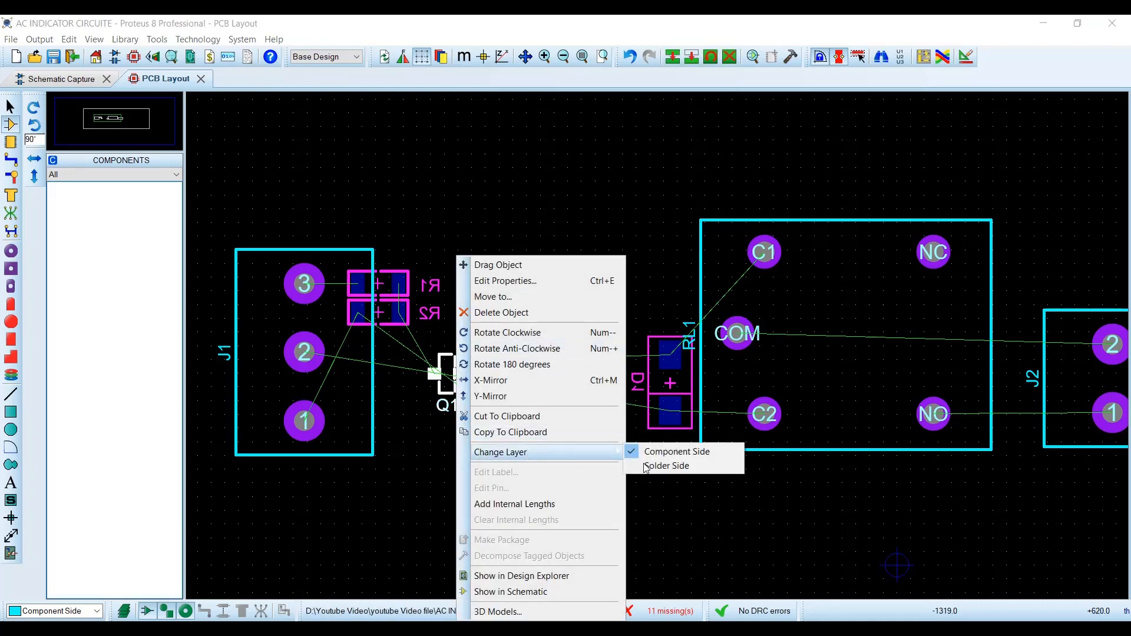
click(666, 466)
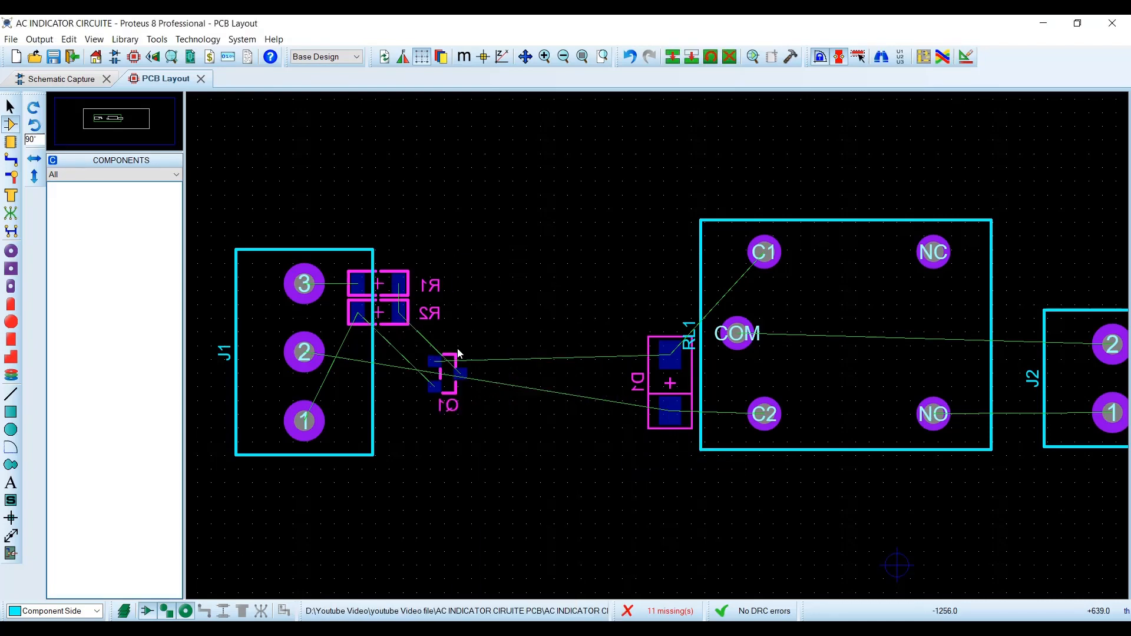
Rotate Q1 to 0° and move it up next to R2's pad 2
scroll(452, 361, up, 2)
right_click(684, 371)
click(730, 263)
key(KP_Add)
key(KP_Add)
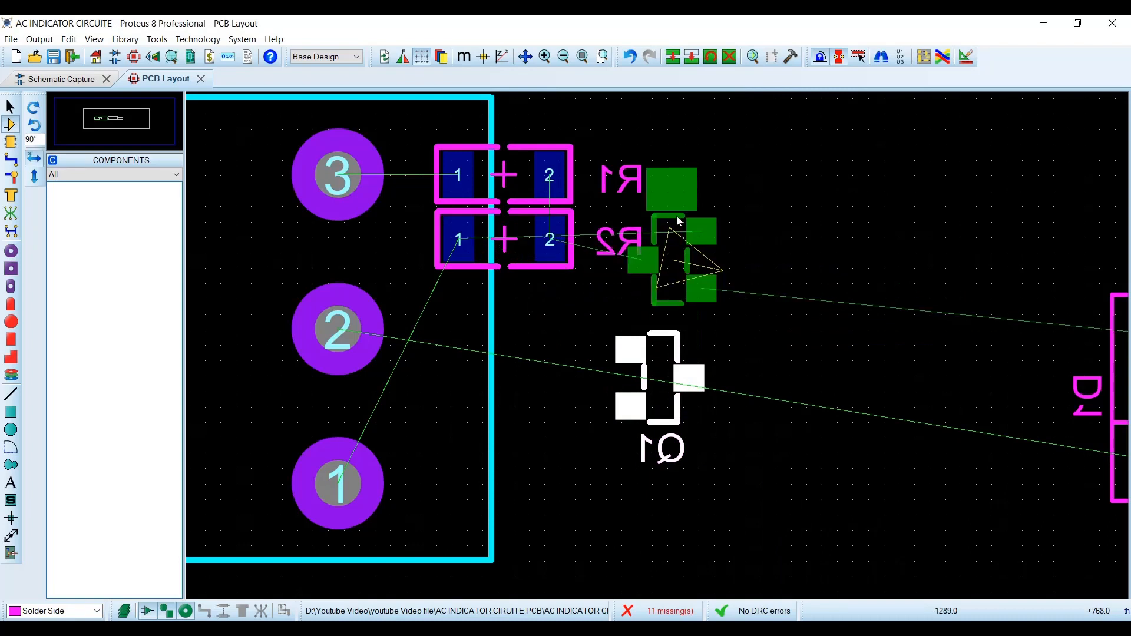
key(KP_Add)
key(KP_Add)
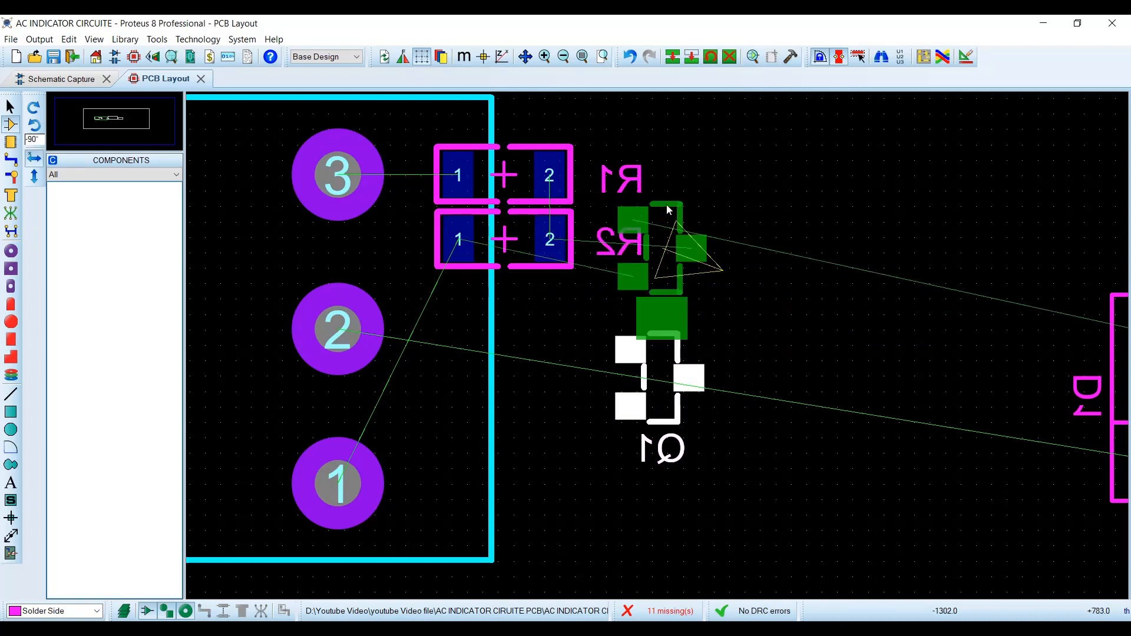
key(KP_Add)
key(KP_Add)
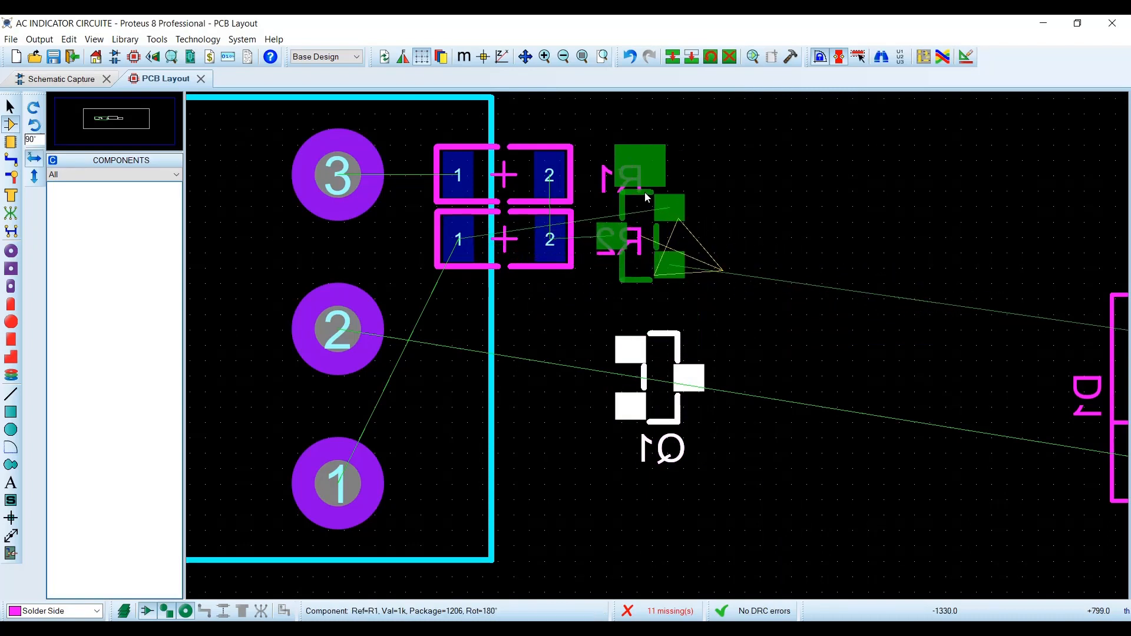
key(KP_Add)
key(KP_Add)
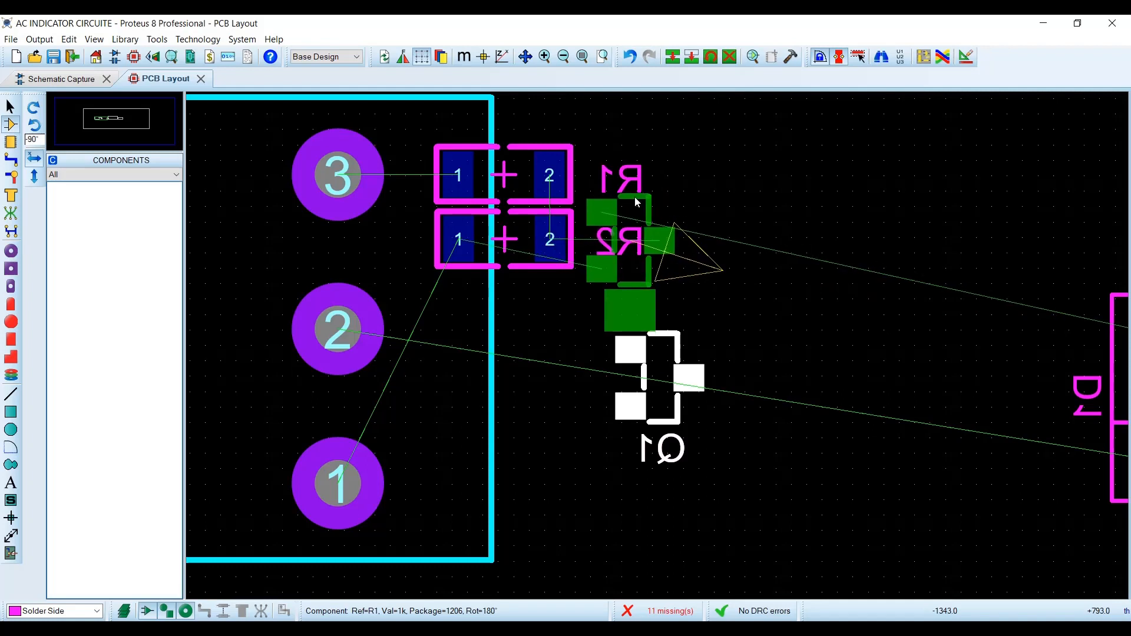
key(KP_Add)
key(KP_Add)
key(KP_Add)
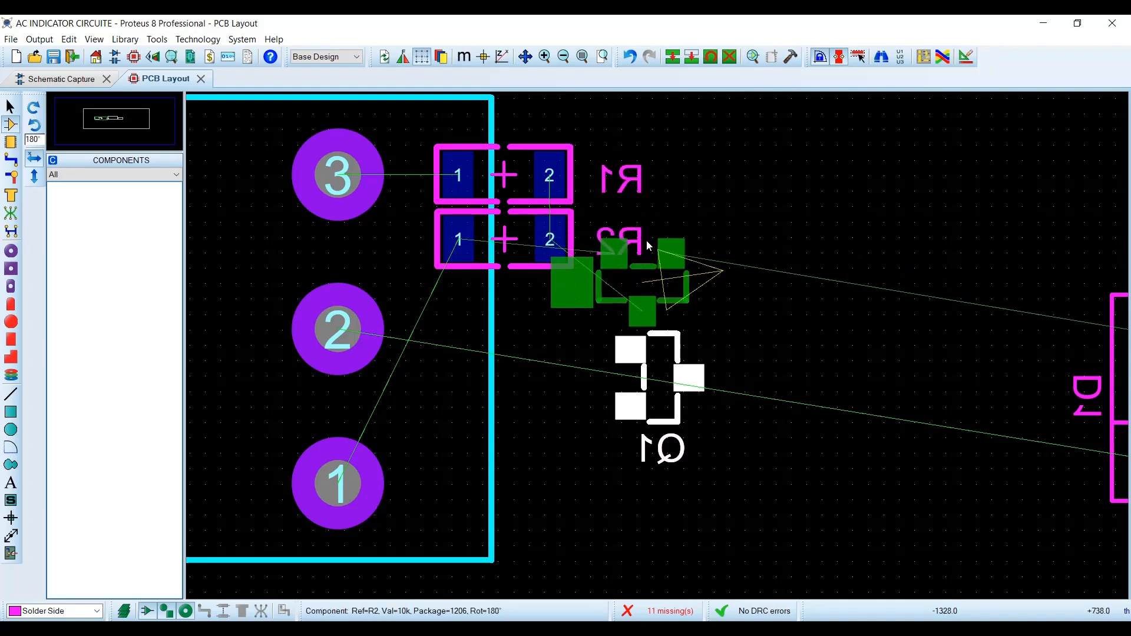
key(KP_Add)
key(KP_Add)
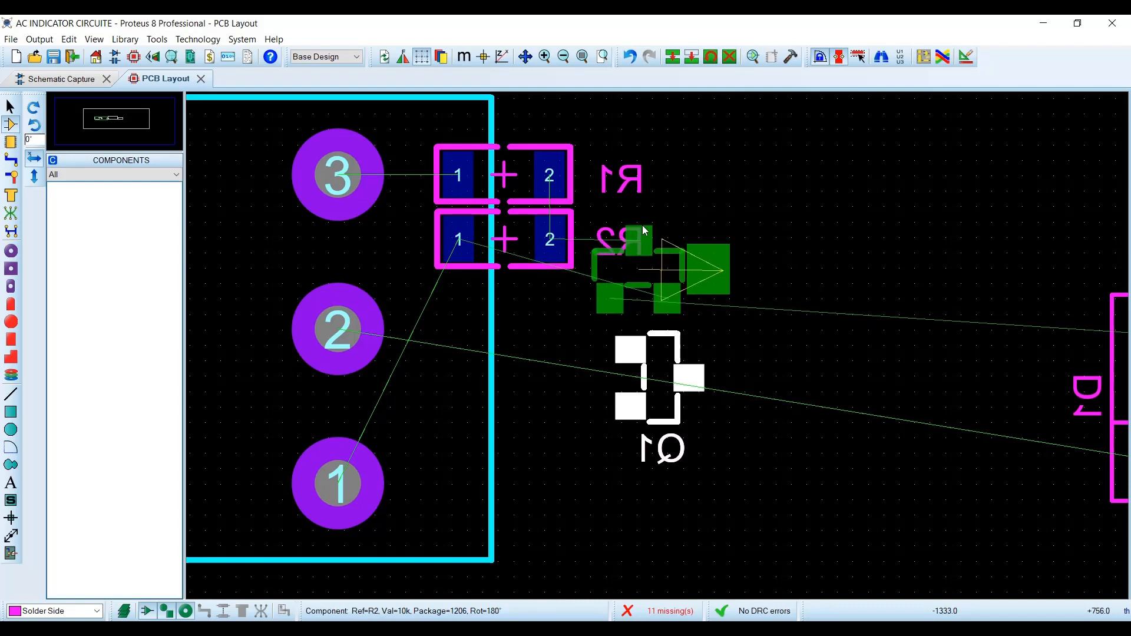
click(645, 229)
Move D1, RL1 and J2 together as a block closer to Q1 and J1
scroll(683, 230, down, 3)
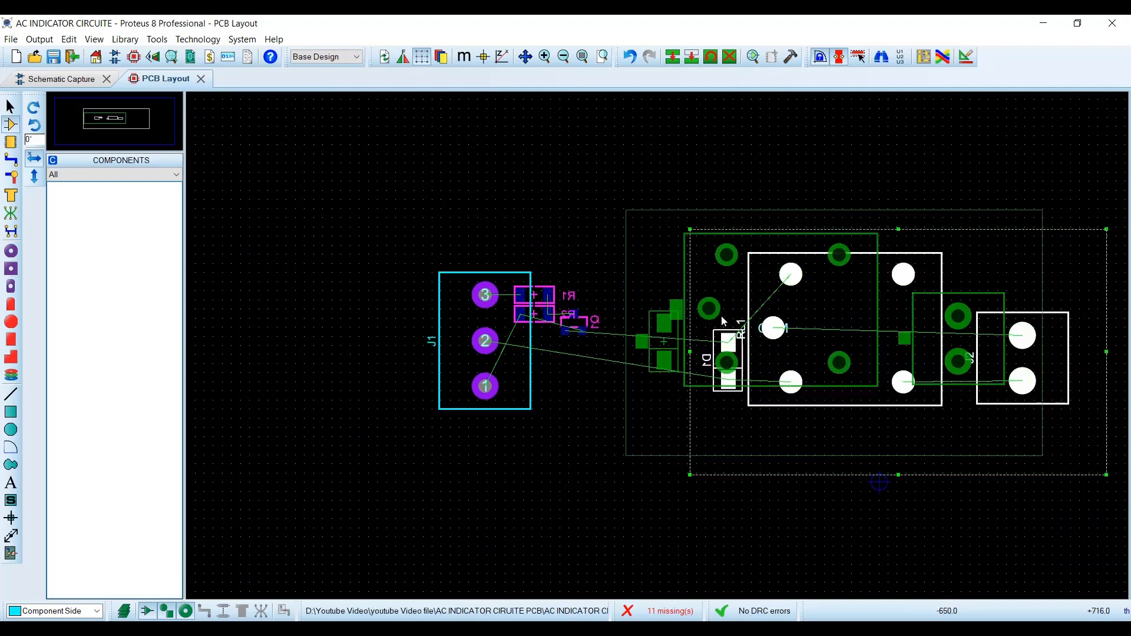
scroll(776, 331, up, 4)
scroll(657, 351, down, 1)
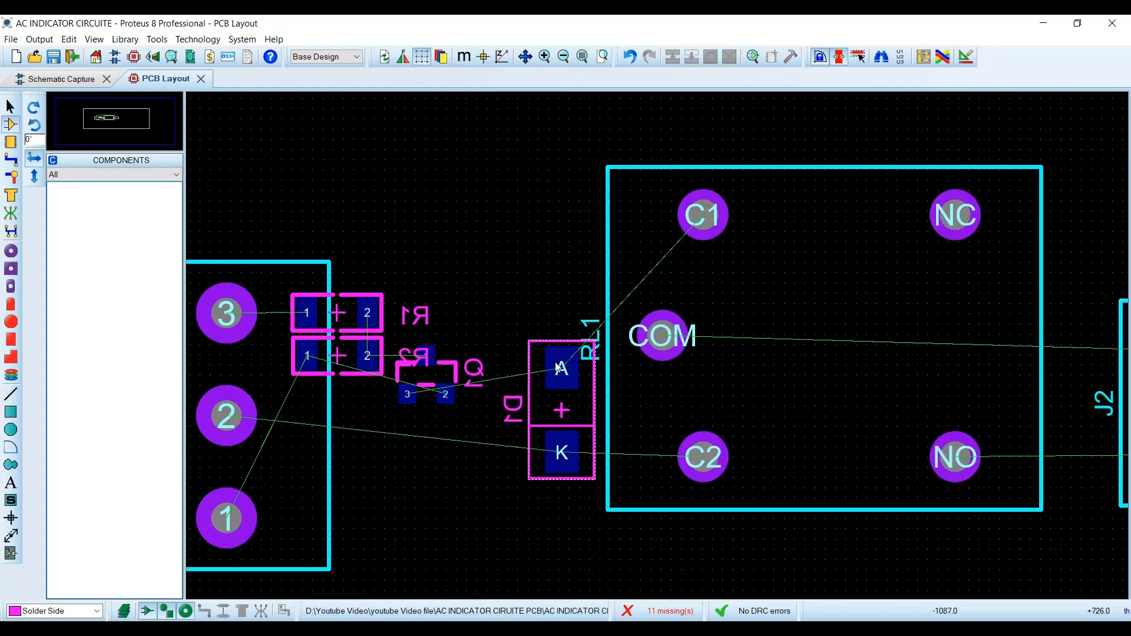
Reposition D1 higher along the relay's edge, level with the COM pin, and keep it vertical with its anode uppermost
right_click(541, 347)
click(516, 313)
right_click(534, 344)
click(534, 344)
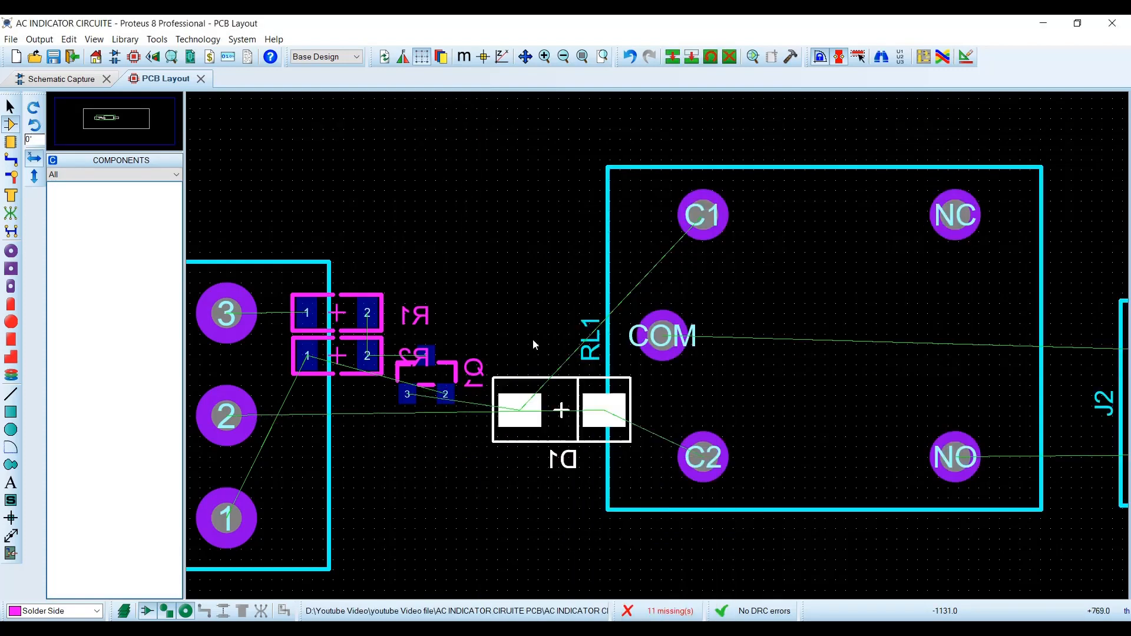
drag(534, 378, 535, 291)
key(KP_Add)
key(F7)
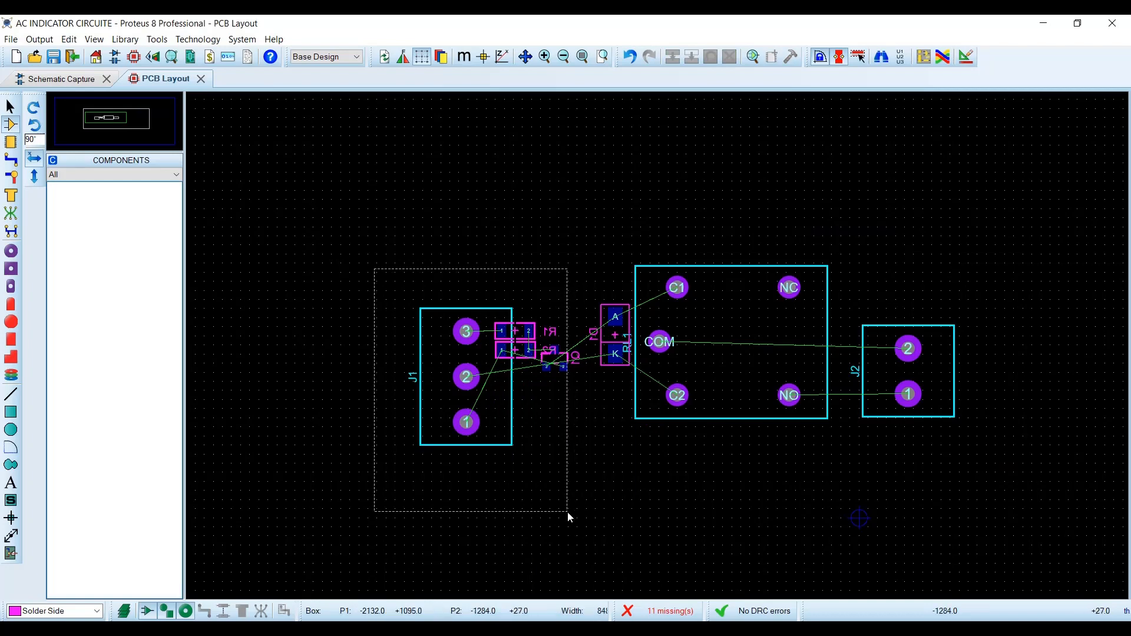
Move J1, R1, R2 and Q1 up as a block, and shift J2 up and closer to the relay
drag(568, 512, 598, 534)
drag(497, 386, 504, 352)
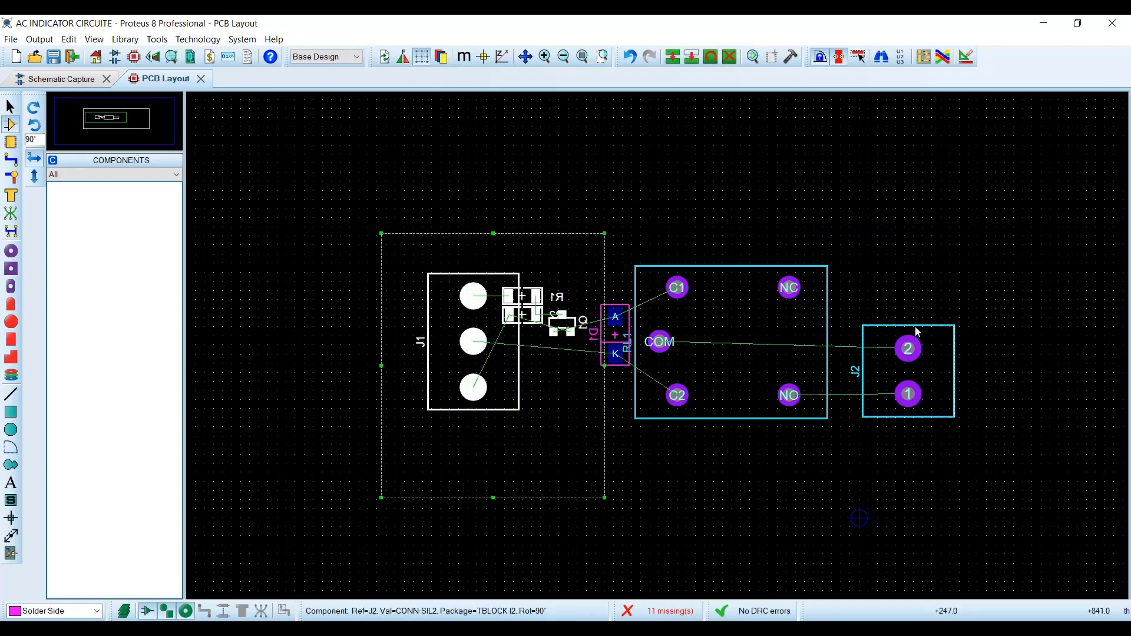
drag(917, 332, 906, 289)
click(893, 228)
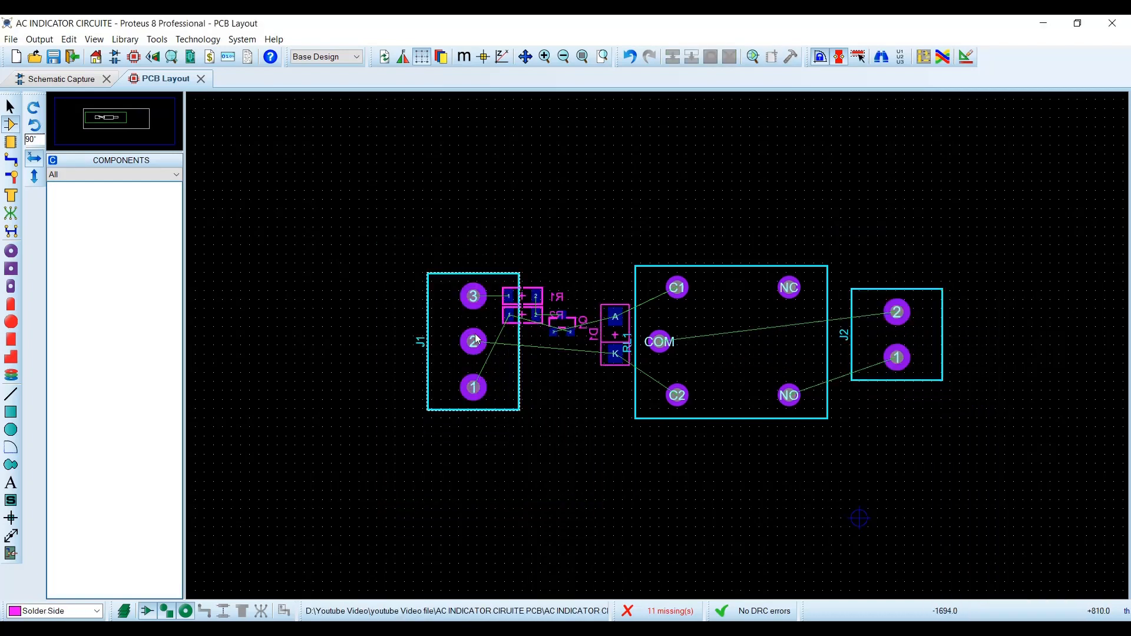
Delete the oversized board outline and draw a new board edge rectangle closely around all components
scroll(476, 339, down, 2)
right_click(577, 154)
right_click(577, 154)
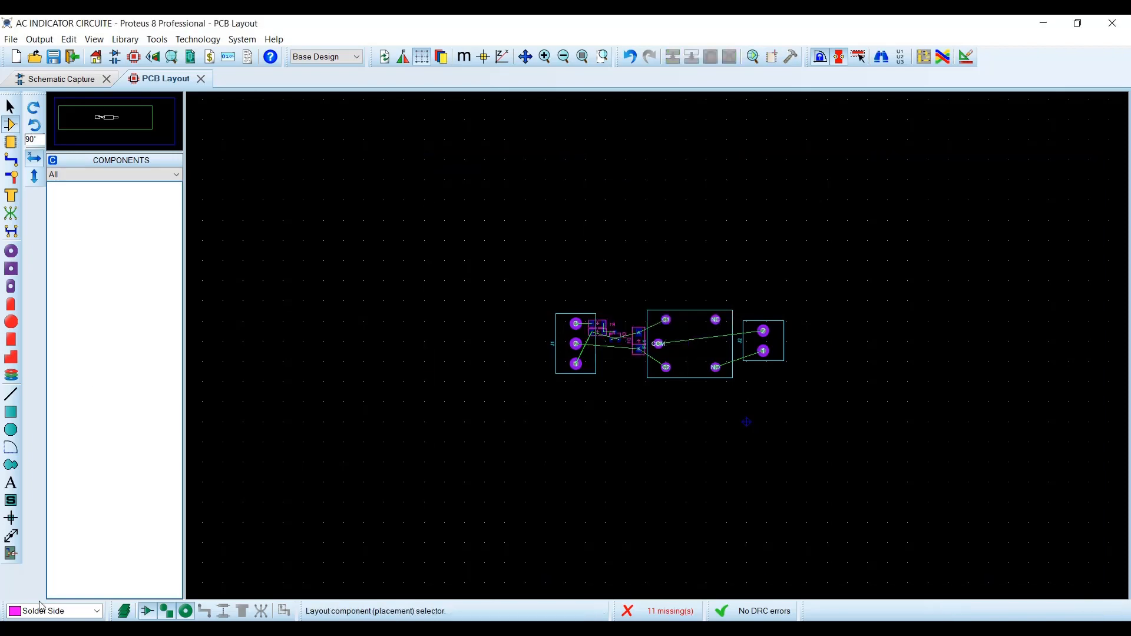
click(11, 412)
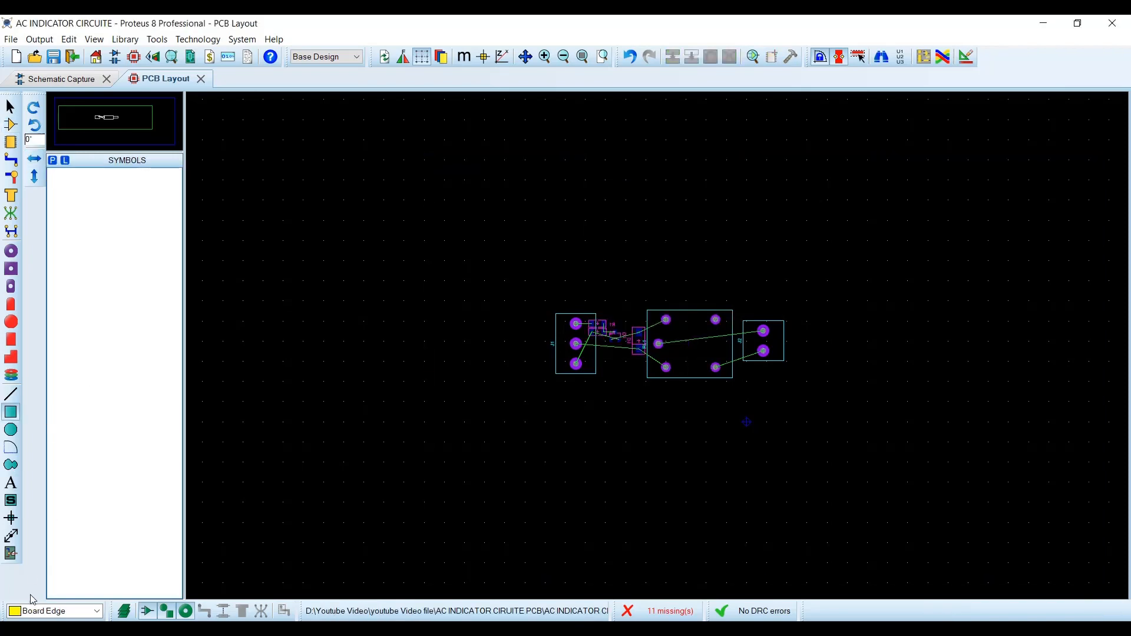
click(548, 292)
click(800, 400)
scroll(796, 392, up, 2)
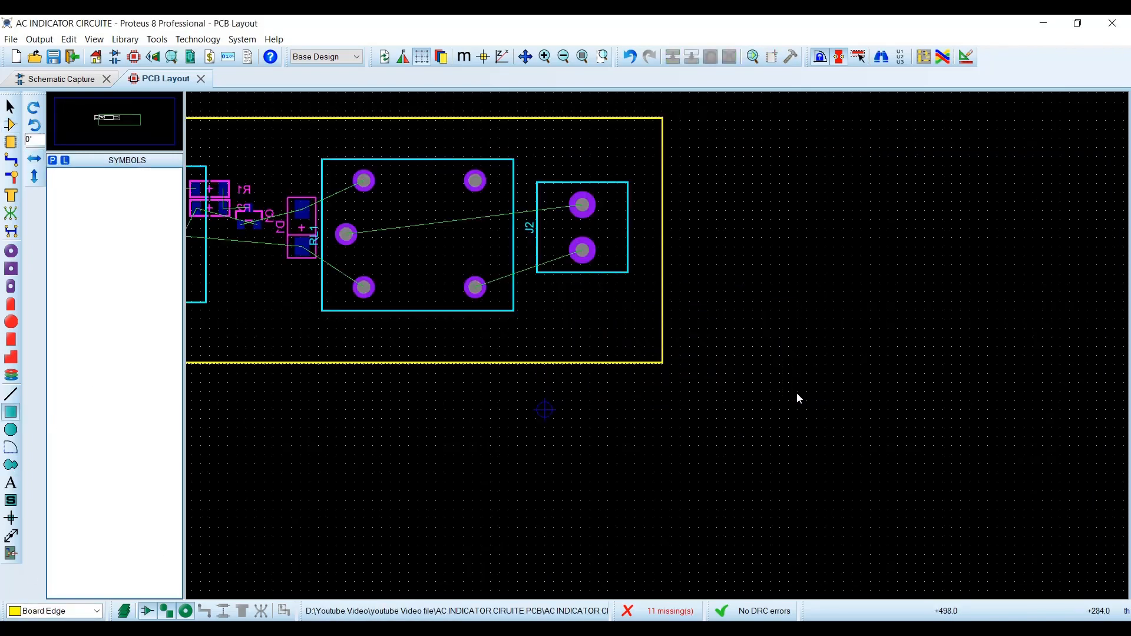
scroll(656, 349, down, 1)
scroll(556, 288, up, 1)
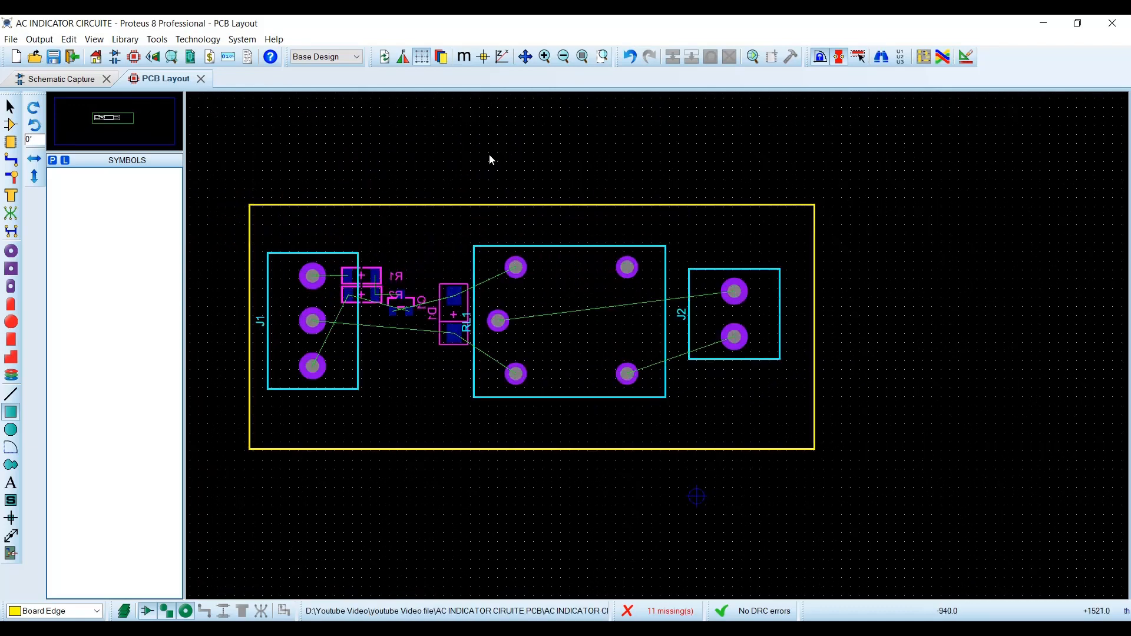
Stretch the board edge's upper and lower sides outward to leave more room above and below the components
click(533, 207)
drag(533, 205, 531, 190)
drag(533, 452, 533, 461)
double_click(359, 331)
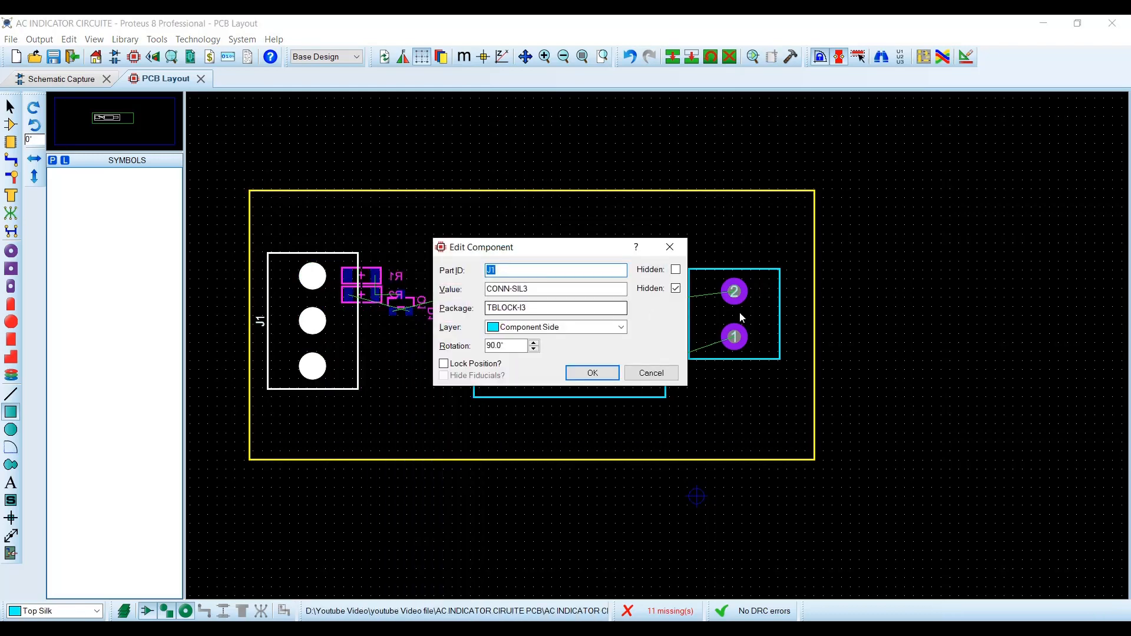
click(588, 372)
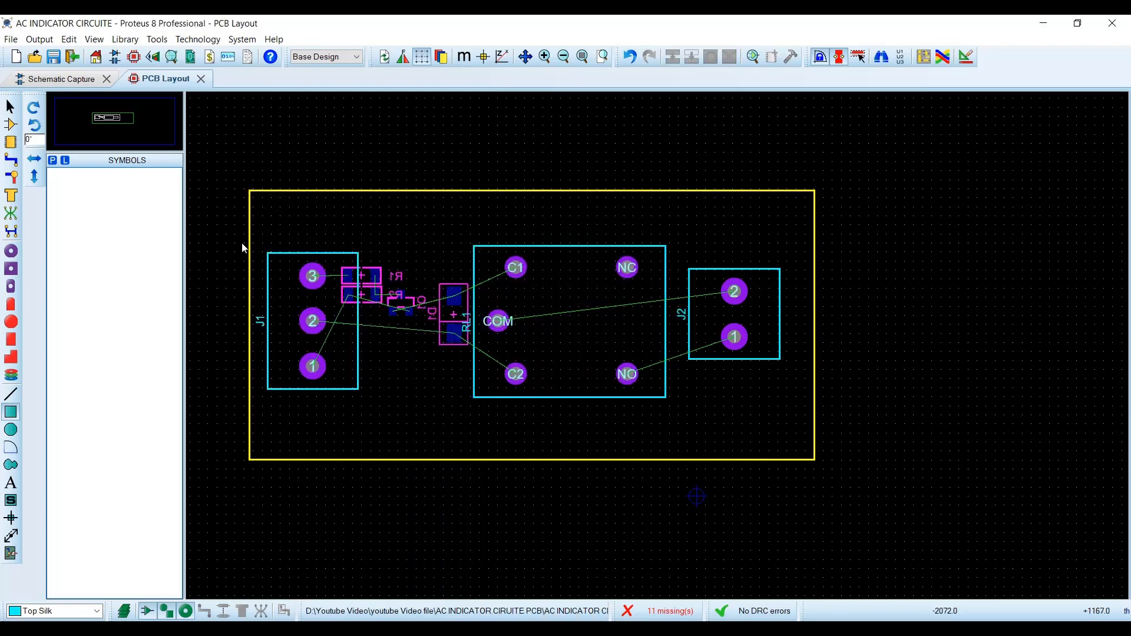
Shift the board edge slightly up and tighten its two short sides against the outer edges of J1 and J2
right_click(812, 310)
click(843, 306)
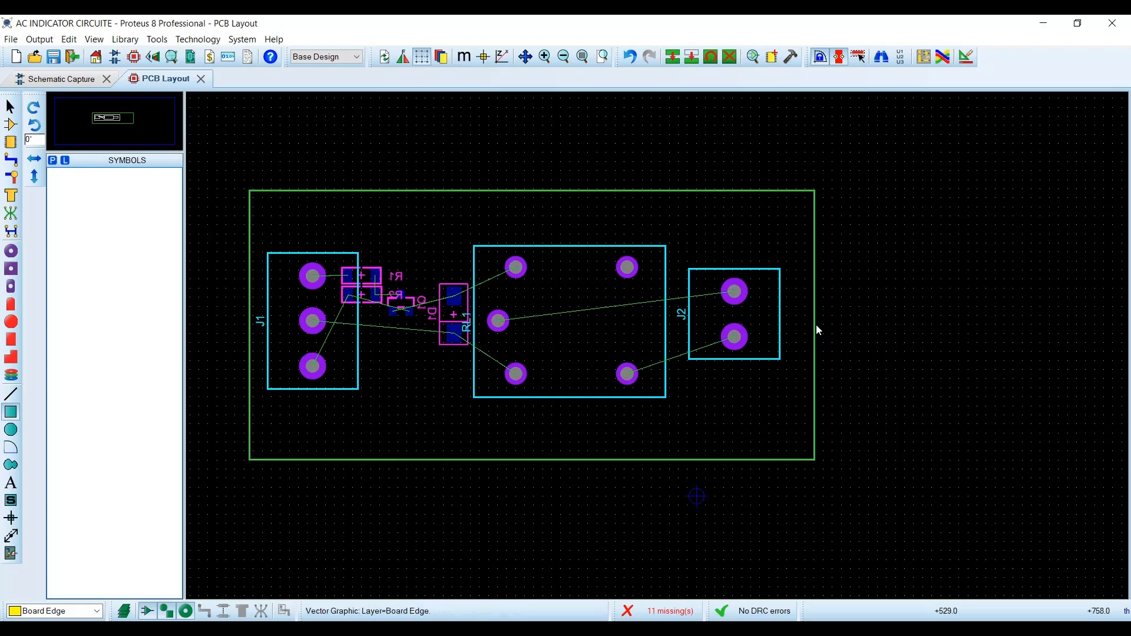
click(785, 317)
drag(218, 318, 266, 319)
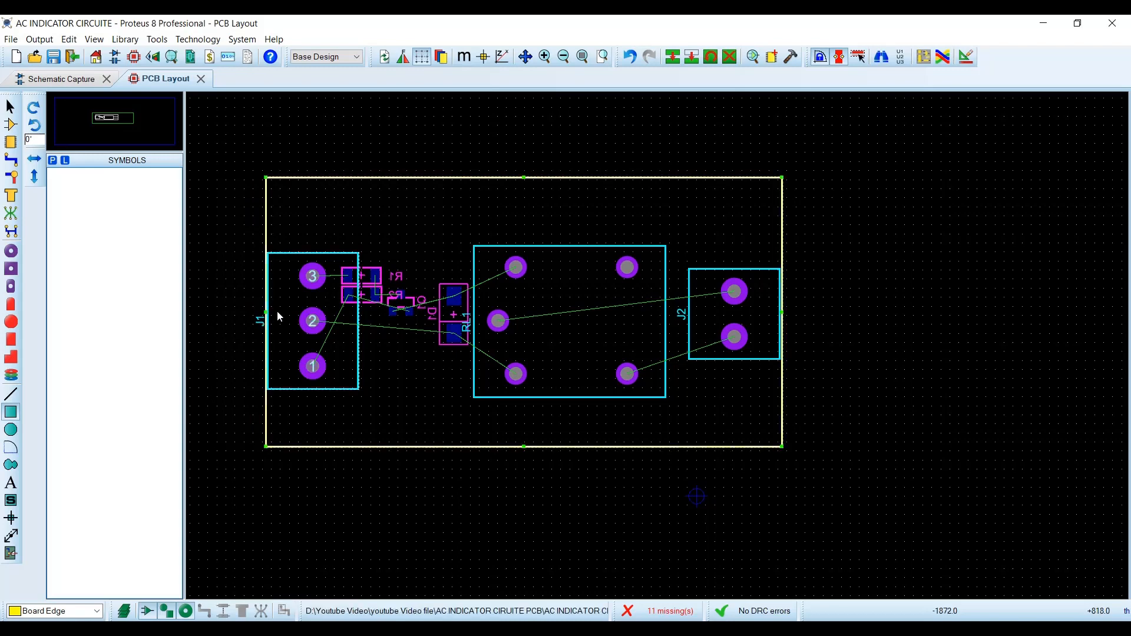
Place an M3 circular through-hole pad in each of the four board corners as mounting holes
click(11, 251)
scroll(61, 457, down, 1)
click(65, 531)
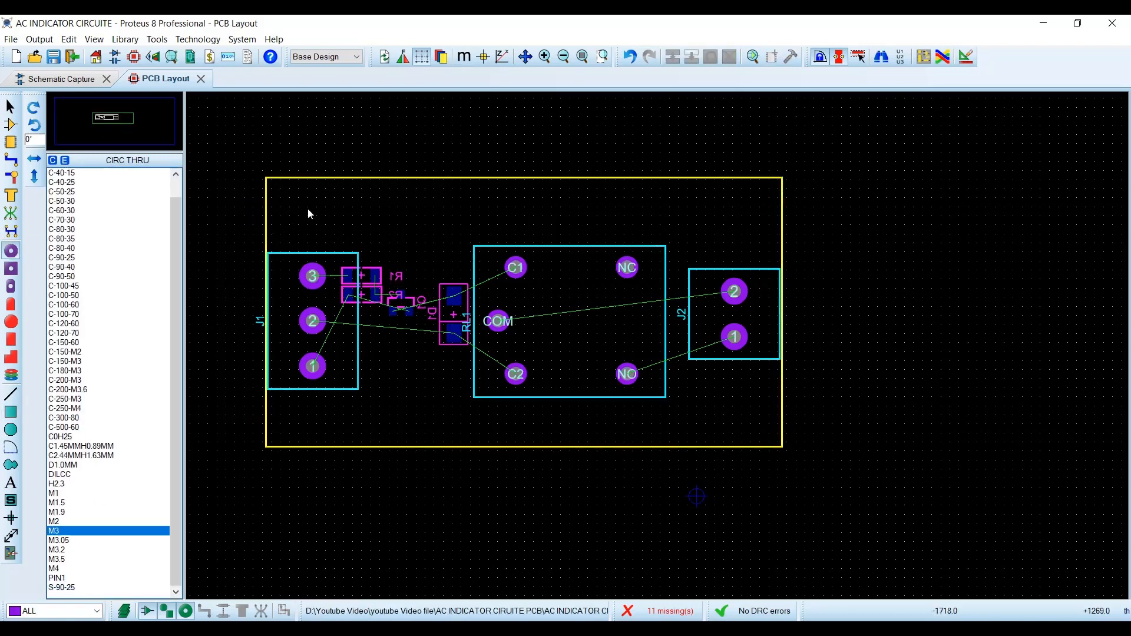
click(290, 207)
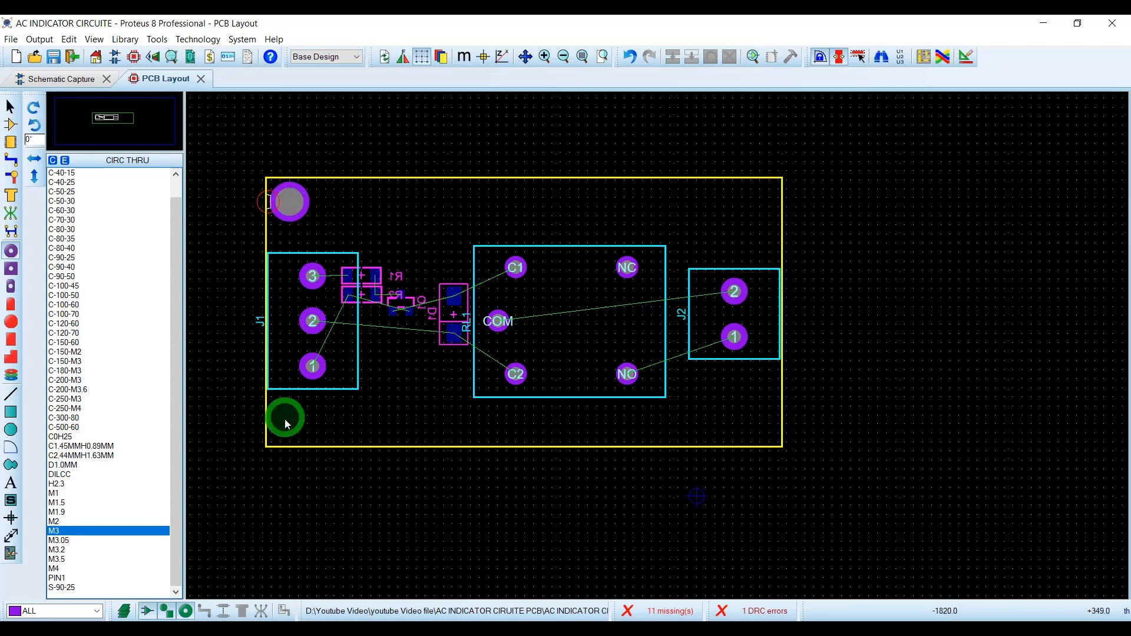
click(290, 422)
click(758, 206)
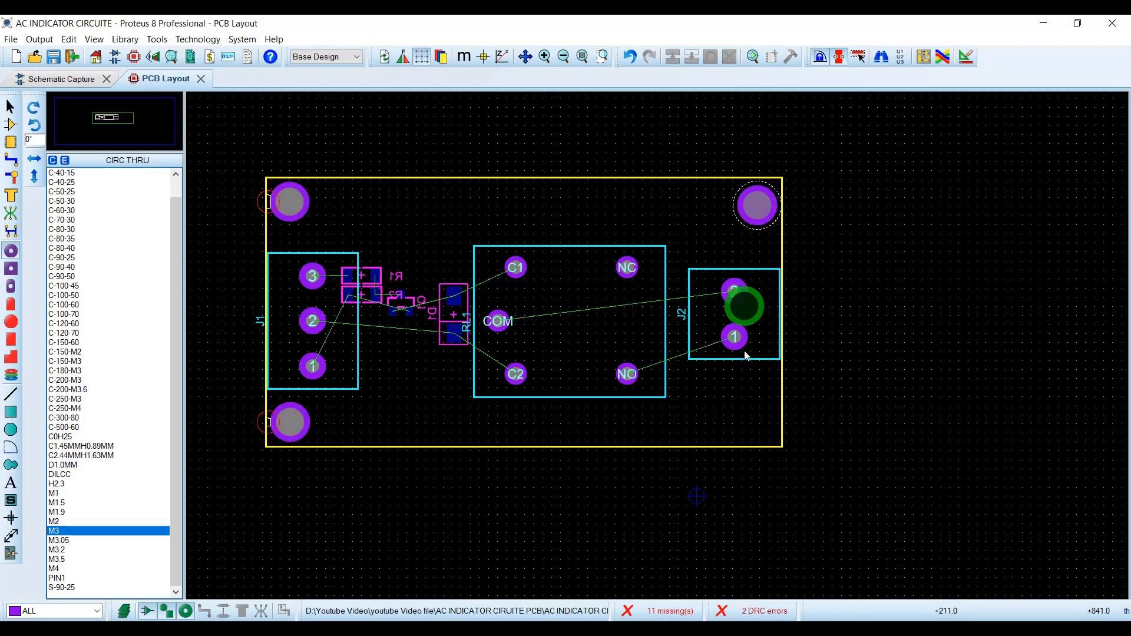
click(758, 423)
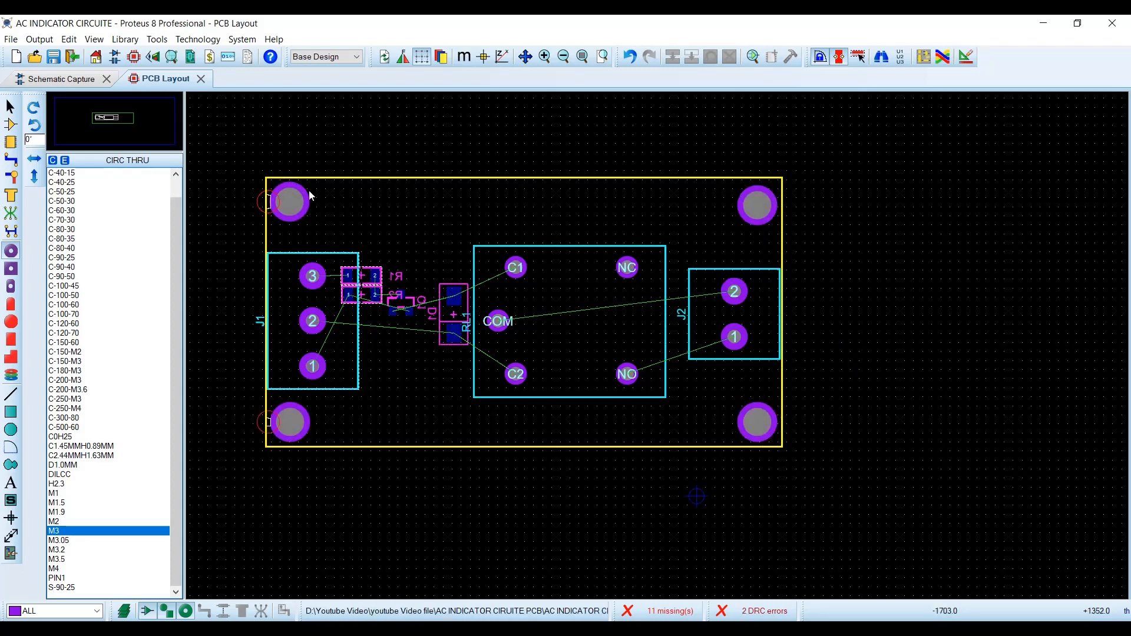
Nudge the M3 hole above J1 slightly inward, away from the board edge
scroll(296, 208, up, 2)
drag(601, 279, 747, 415)
drag(683, 362, 683, 365)
scroll(682, 364, down, 3)
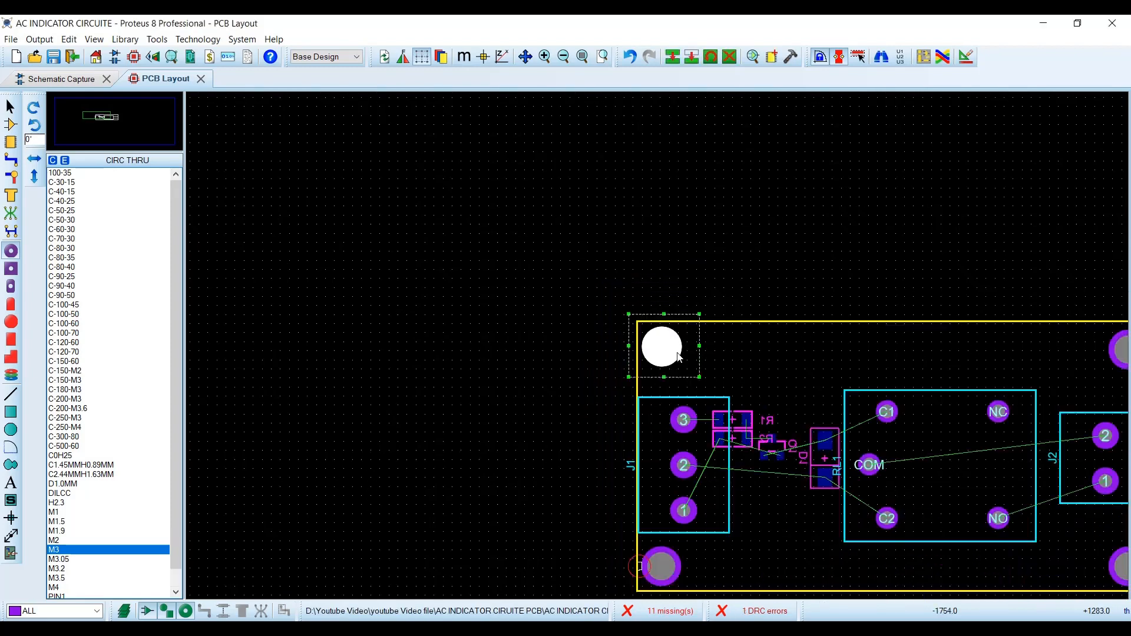
Nudge the M3 hole below J1 slightly inward, away from the board edge
scroll(686, 497, up, 3)
drag(454, 277, 638, 399)
drag(585, 351, 592, 354)
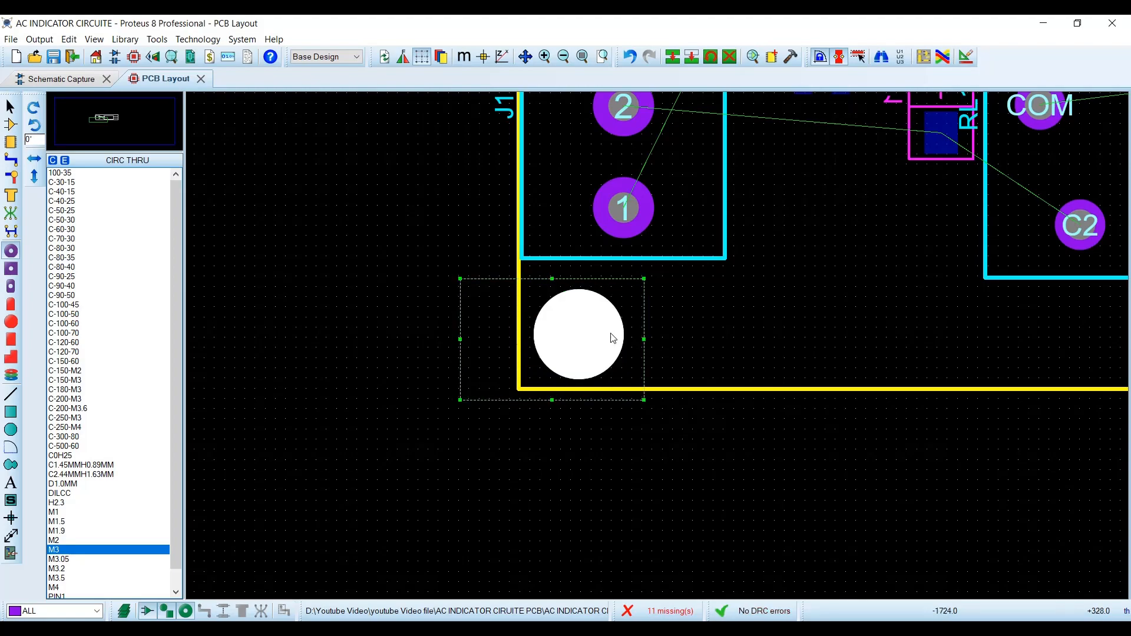
scroll(821, 287, down, 3)
scroll(821, 287, up, 1)
click(280, 247)
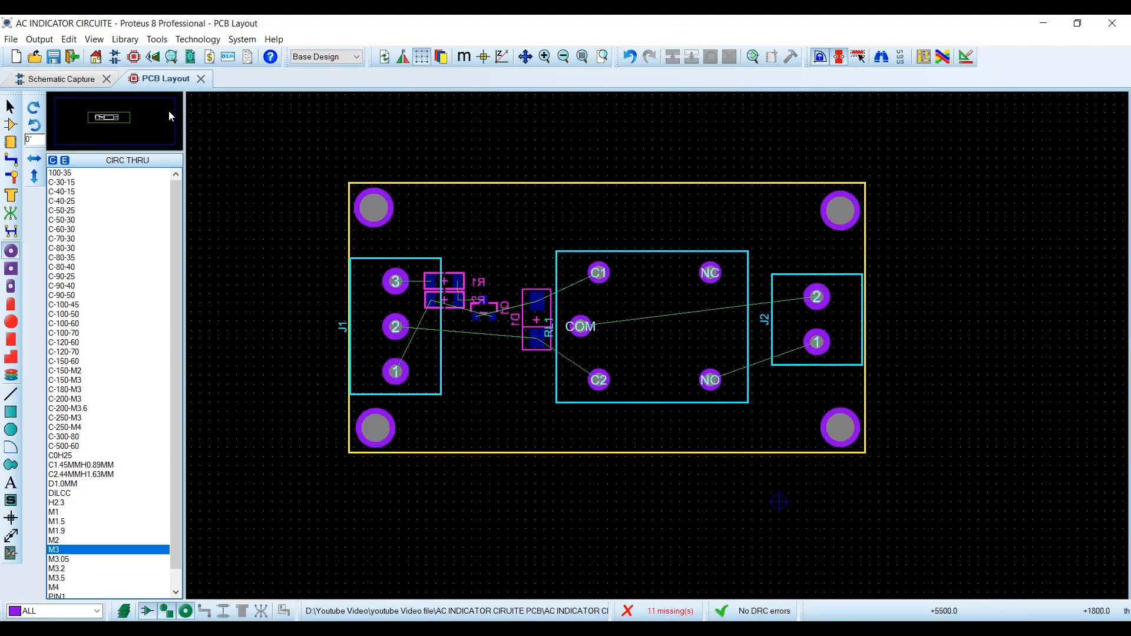
Inspect the board and its corner holes in the 3D view from above, then return to the PCB layout
click(153, 57)
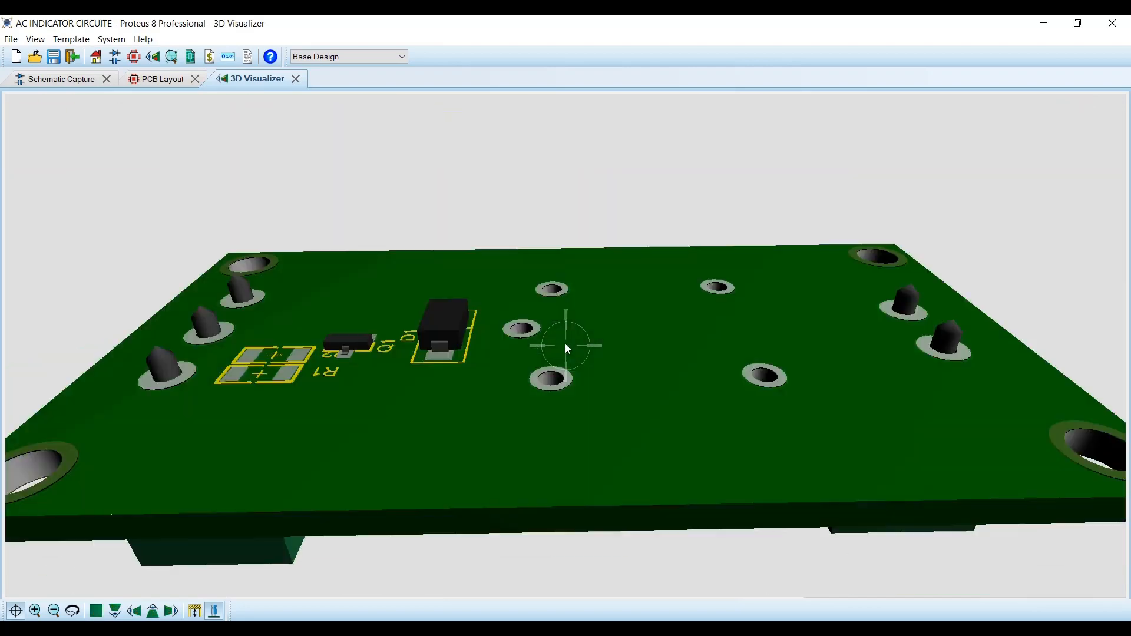
drag(565, 344, 565, 344)
right_click(564, 345)
click(96, 611)
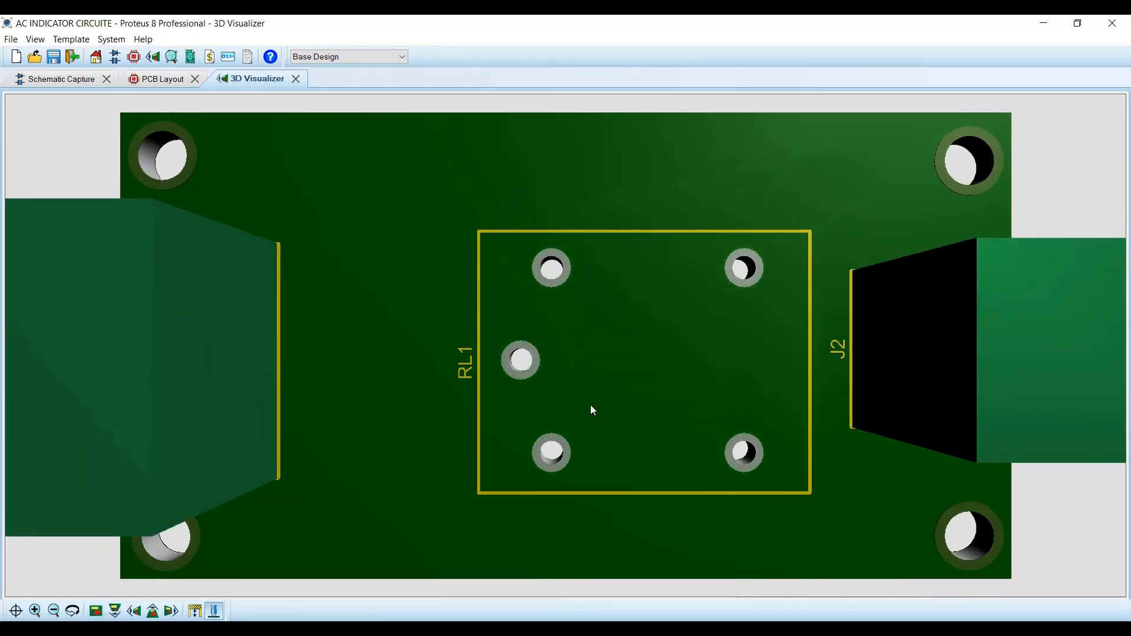
click(159, 79)
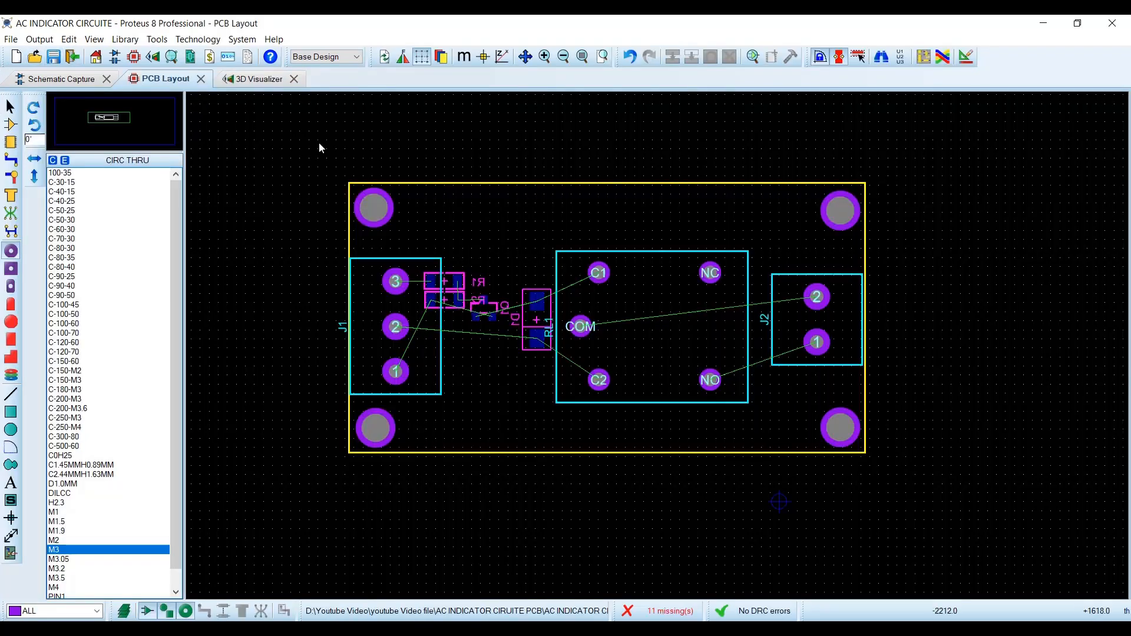
Draw a rectangular copper zone on Bottom Copper along the board edge, covering the whole board
scroll(542, 340, up, 1)
scroll(543, 340, up, 1)
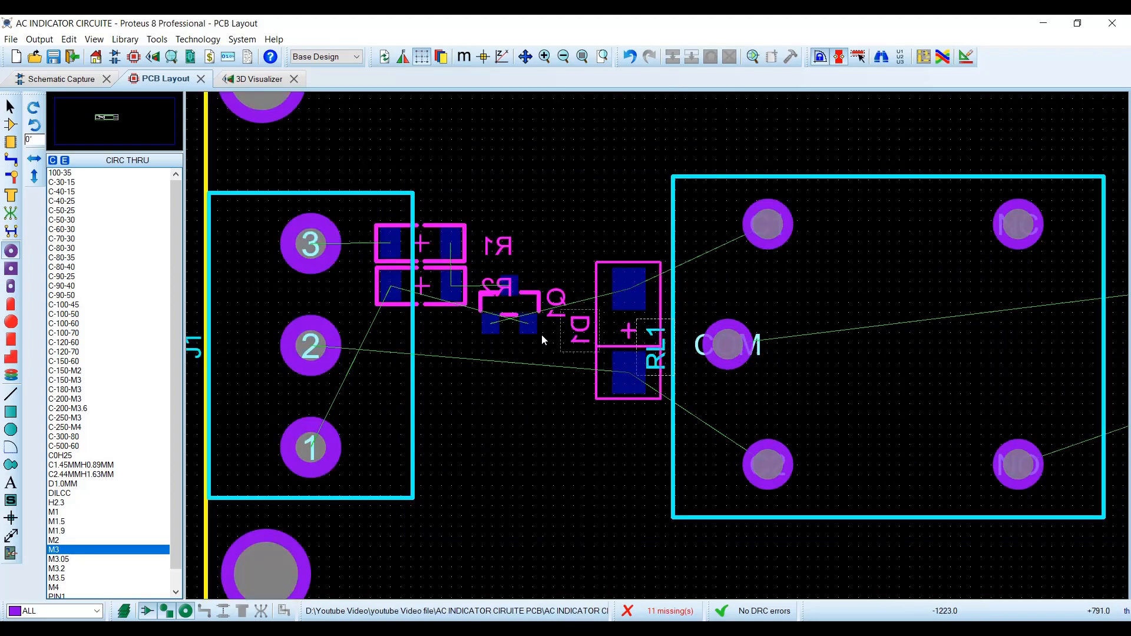
scroll(543, 337, up, 1)
scroll(641, 331, down, 1)
scroll(1025, 362, down, 2)
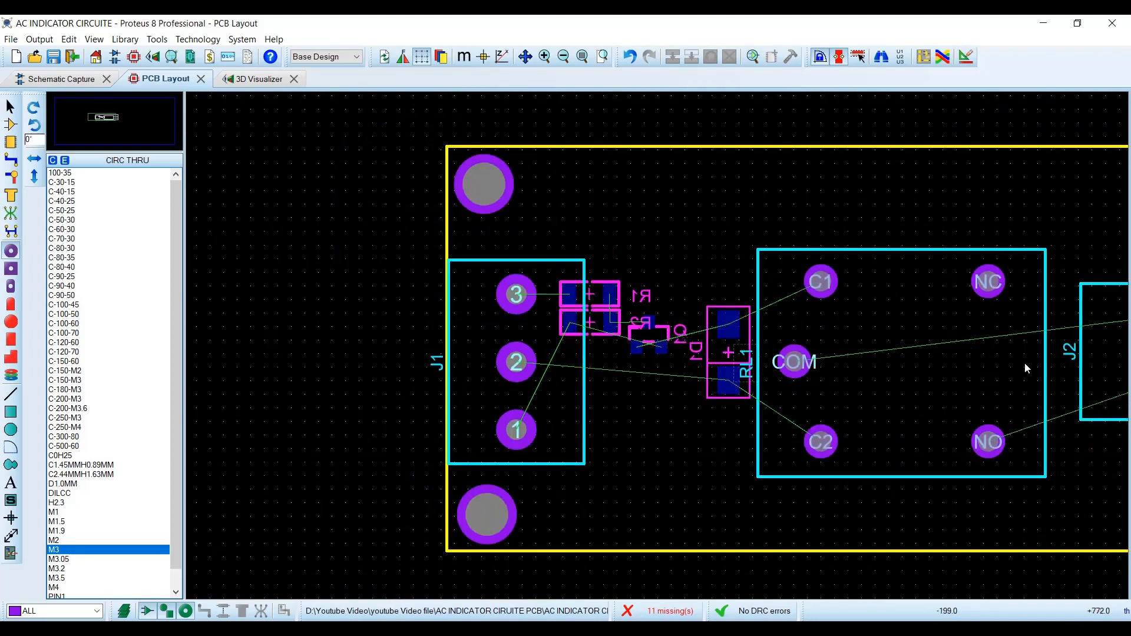
scroll(967, 349, up, 1)
scroll(655, 344, down, 1)
click(11, 198)
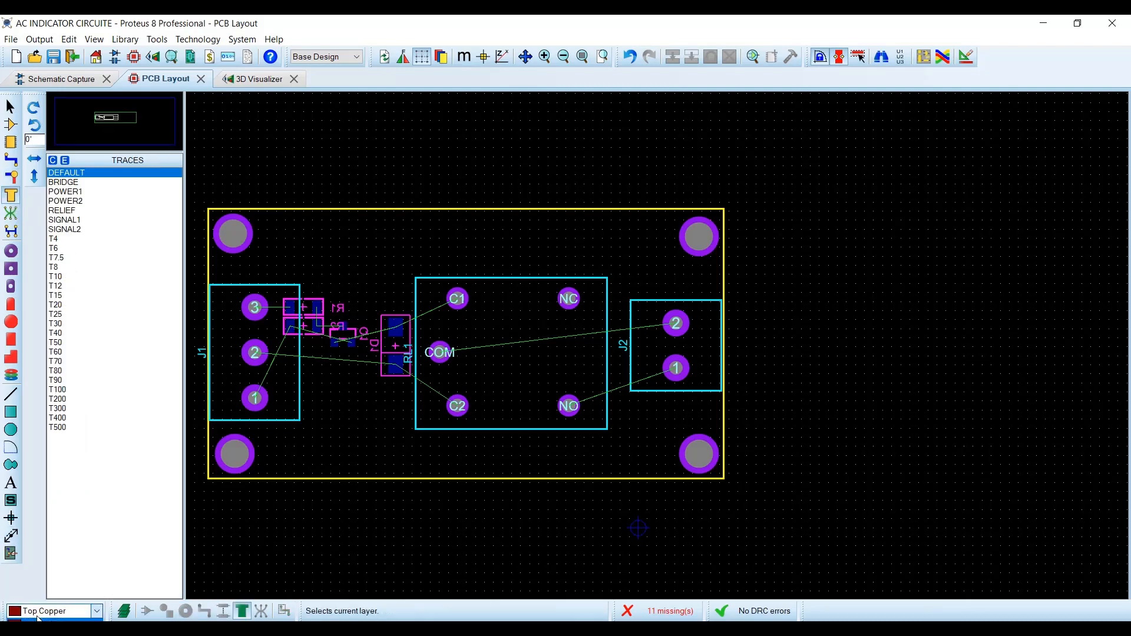
click(37, 631)
drag(208, 210, 724, 478)
Assign the zone to GND=POWER with T8 boundary and relief, solid type, 20th clearance and every checkbox cleared
click(599, 255)
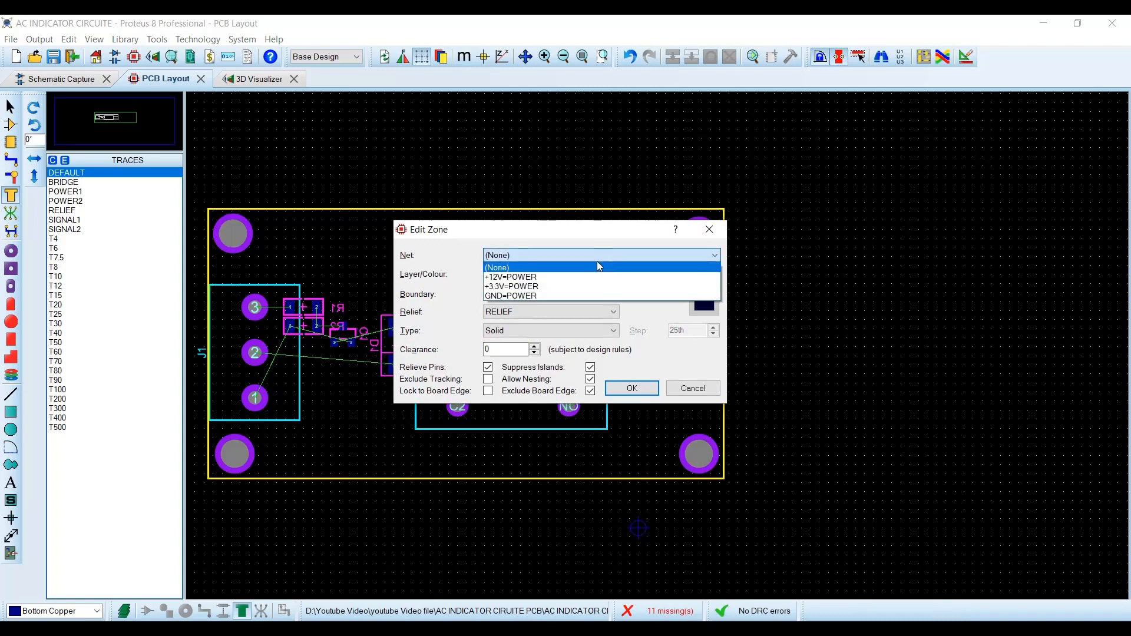
click(538, 296)
click(514, 293)
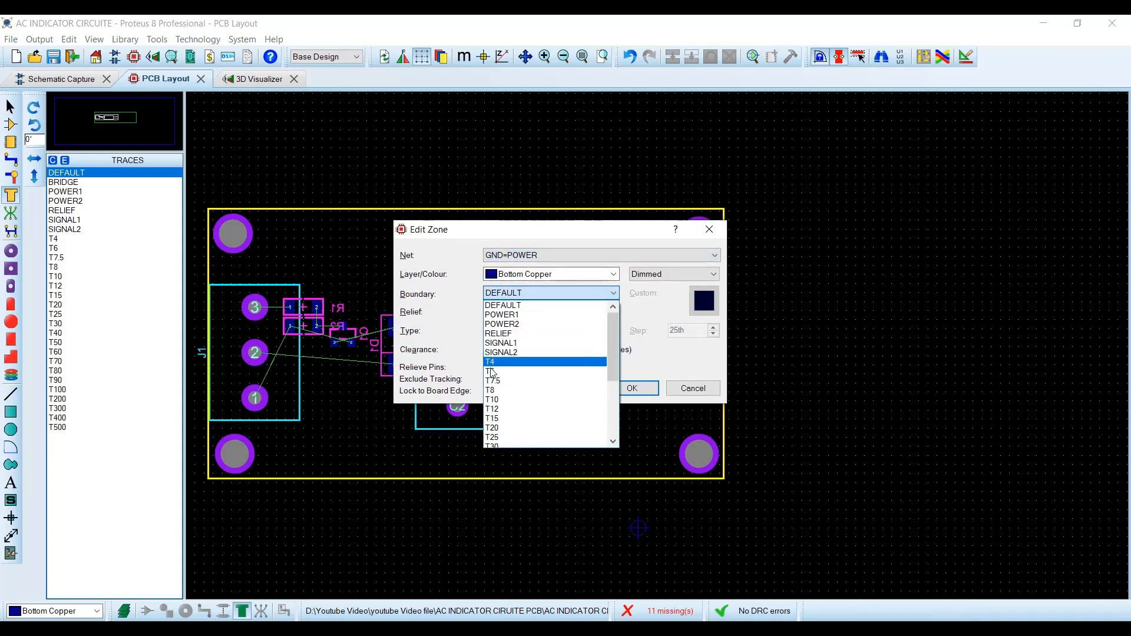
click(492, 390)
click(548, 312)
click(495, 381)
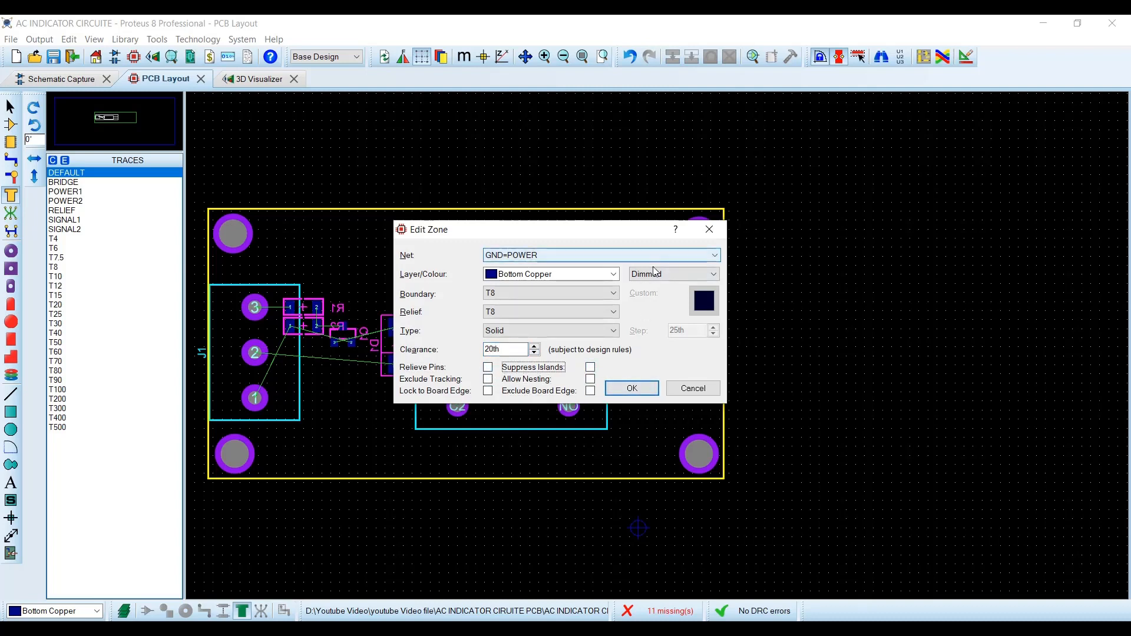
click(674, 274)
click(649, 282)
click(632, 388)
Check the board with its ground zone in the 3D view and return to the PCB layout
scroll(315, 338, up, 1)
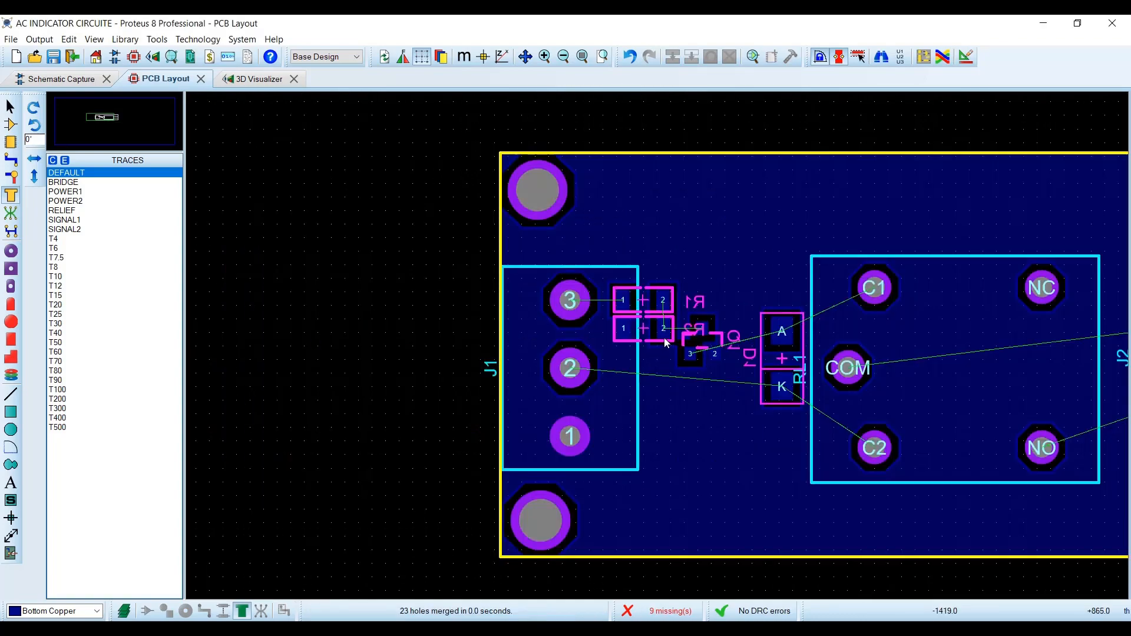
scroll(666, 339, down, 1)
click(253, 78)
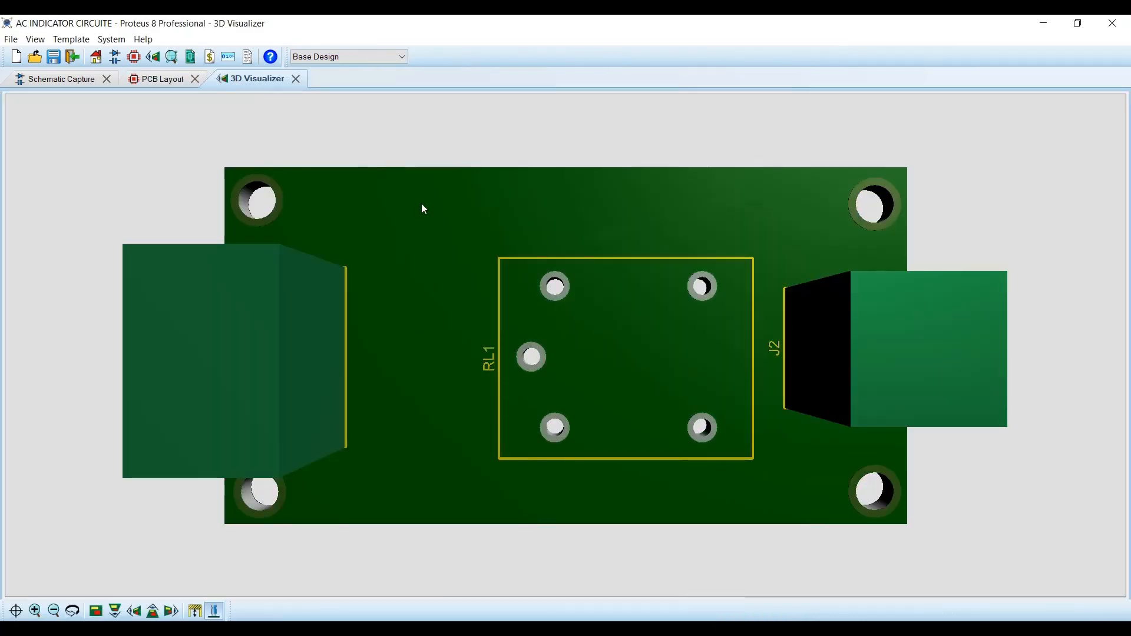
drag(422, 204, 566, 347)
right_click(566, 346)
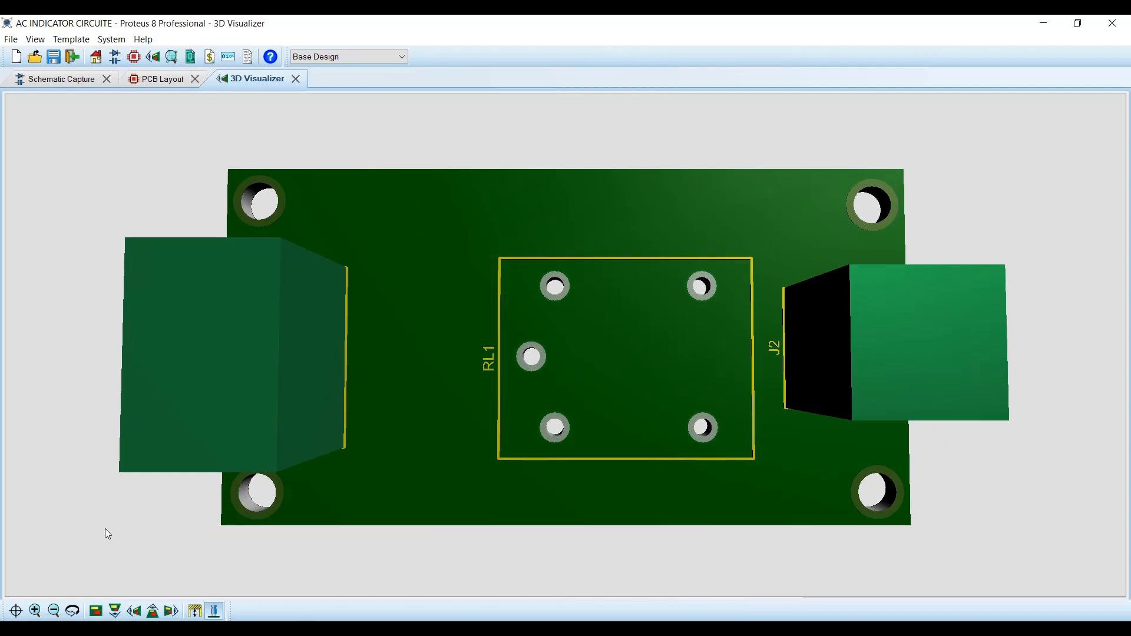
click(54, 612)
click(159, 79)
Route T40 bottom-copper traces from J1 pin 3 to R1 pin 1 and from R1 pin 2 to R2 pin 2
scroll(675, 352, up, 3)
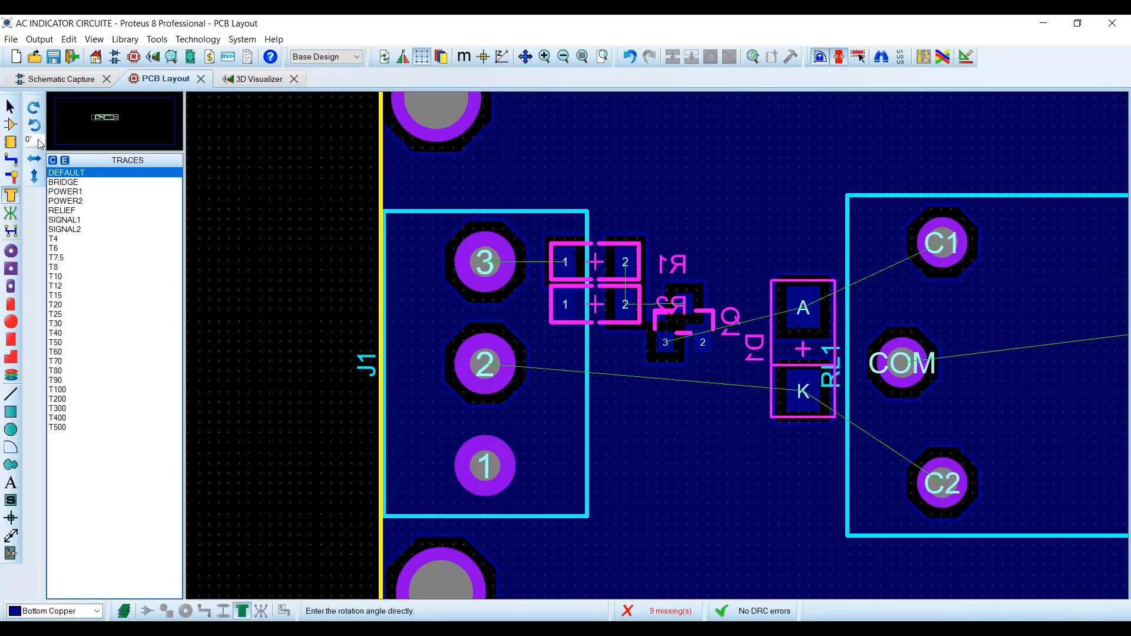
click(11, 159)
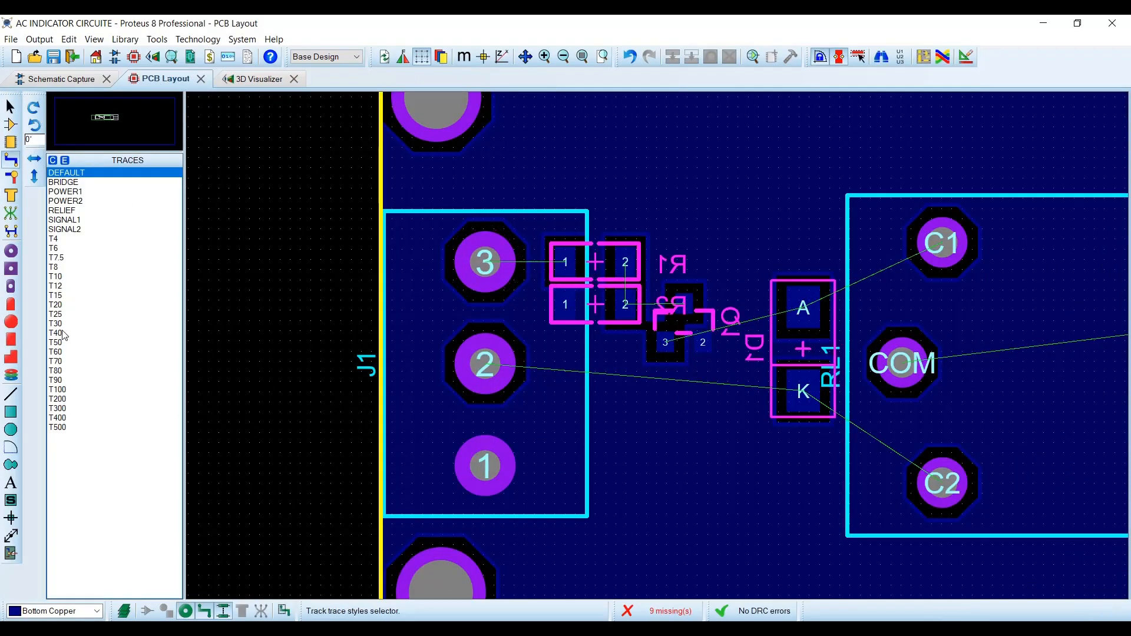
click(64, 333)
click(487, 264)
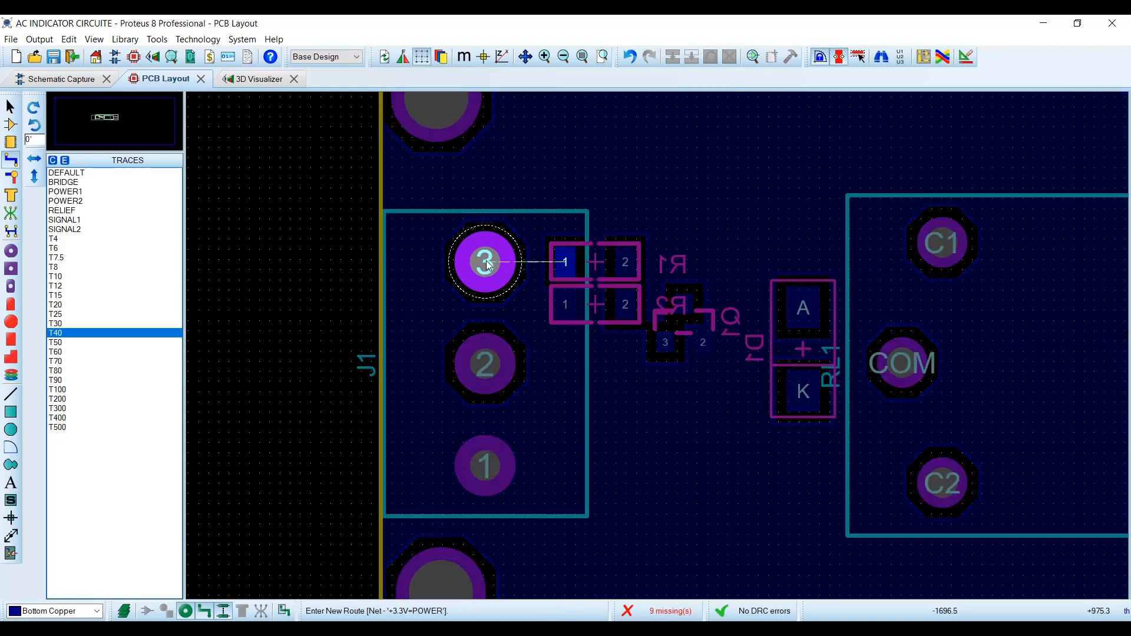
click(564, 263)
click(626, 263)
click(626, 304)
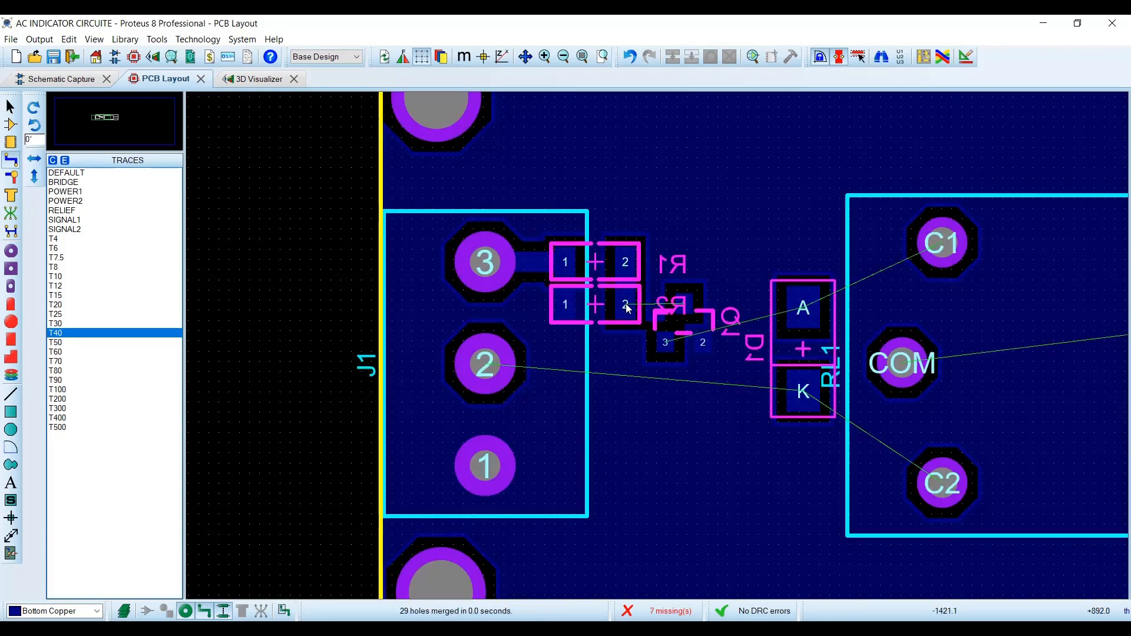
Route a T40 trace from R2 pin 2 to Q1 pin 1
click(626, 305)
click(686, 304)
scroll(732, 343, up, 2)
scroll(645, 312, down, 1)
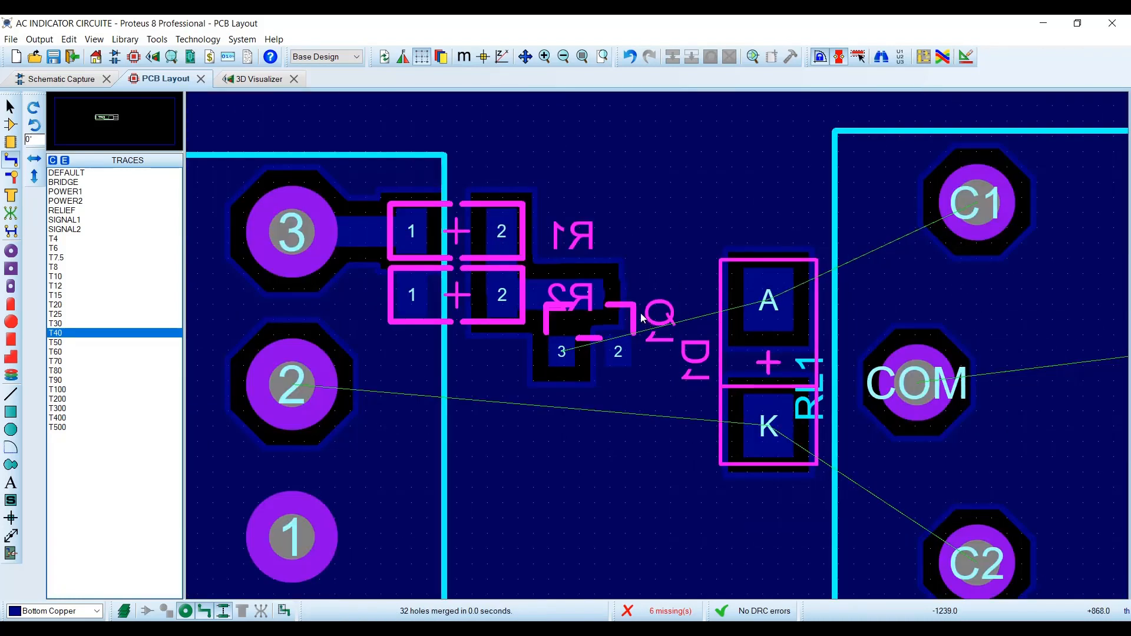
Move the R1 and R2 reference labels above the two resistors, with R2 stacked over R1
scroll(653, 333, down, 2)
scroll(759, 369, up, 2)
scroll(655, 345, down, 2)
scroll(659, 349, up, 2)
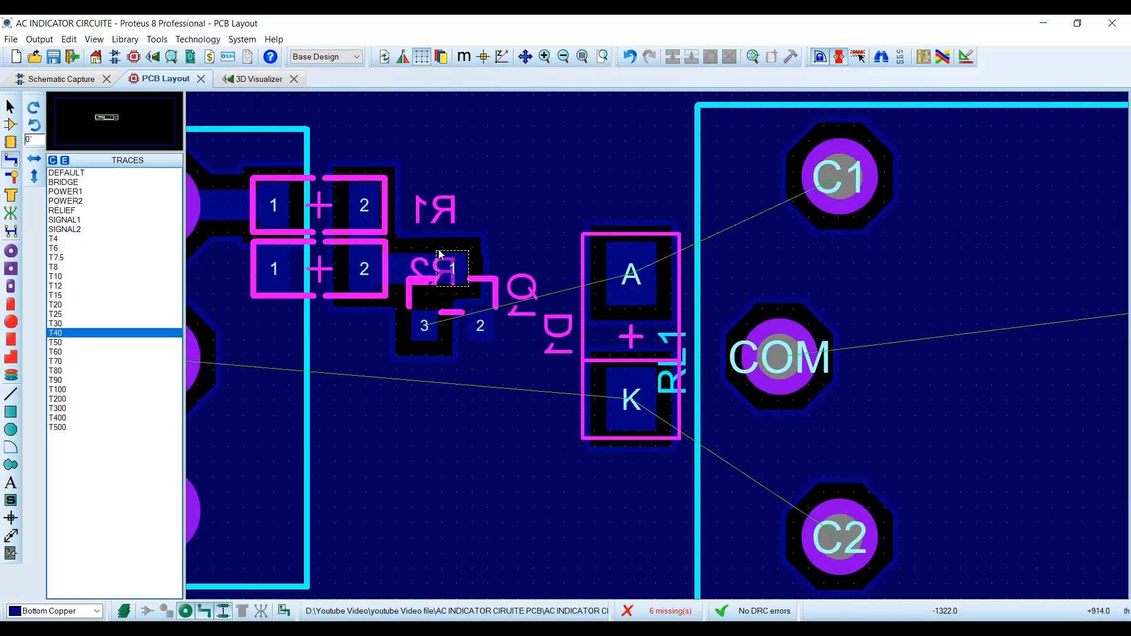
click(11, 107)
drag(438, 198, 409, 178)
click(349, 125)
right_click(437, 266)
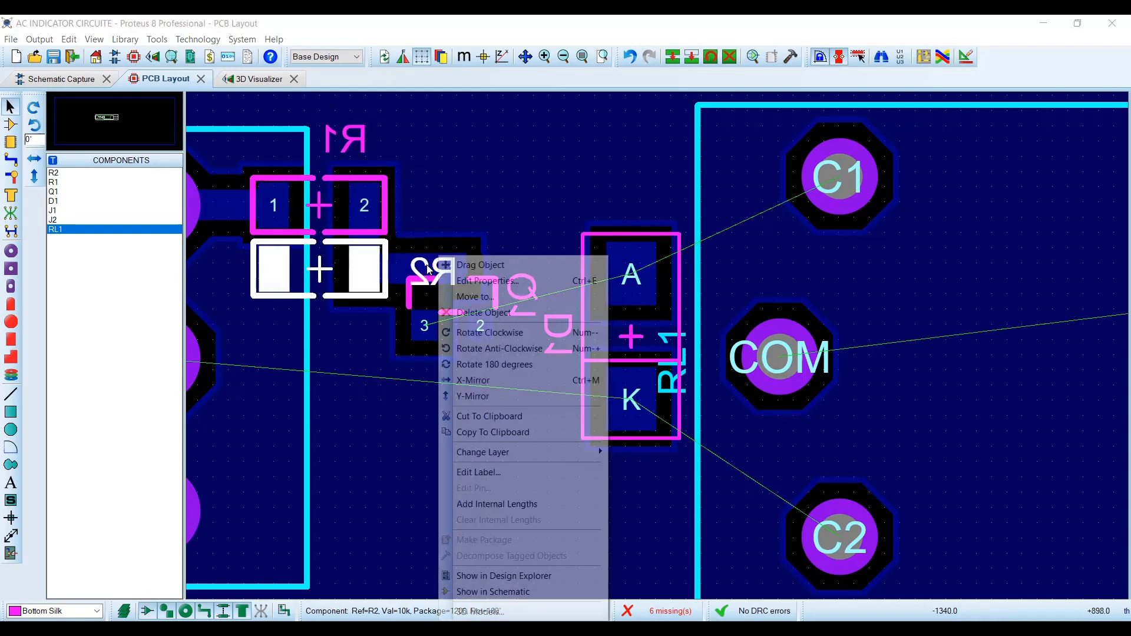
click(449, 263)
click(345, 136)
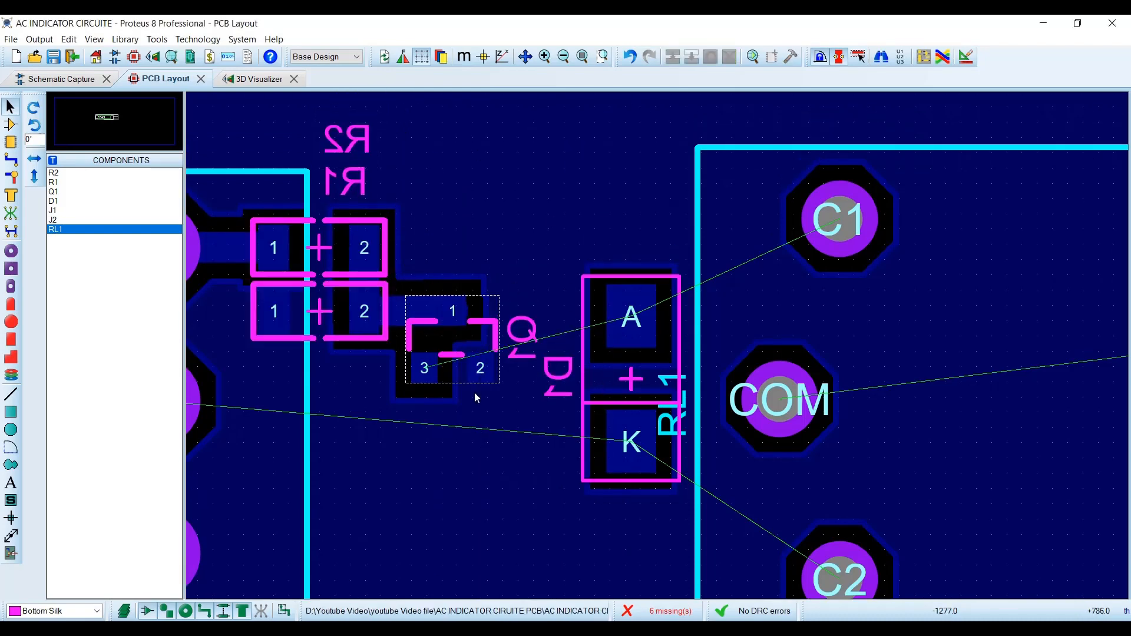
scroll(475, 394, up, 2)
right_click(681, 252)
click(690, 259)
key(ctrl+m)
key(ctrl+m)
key(ctrl+m)
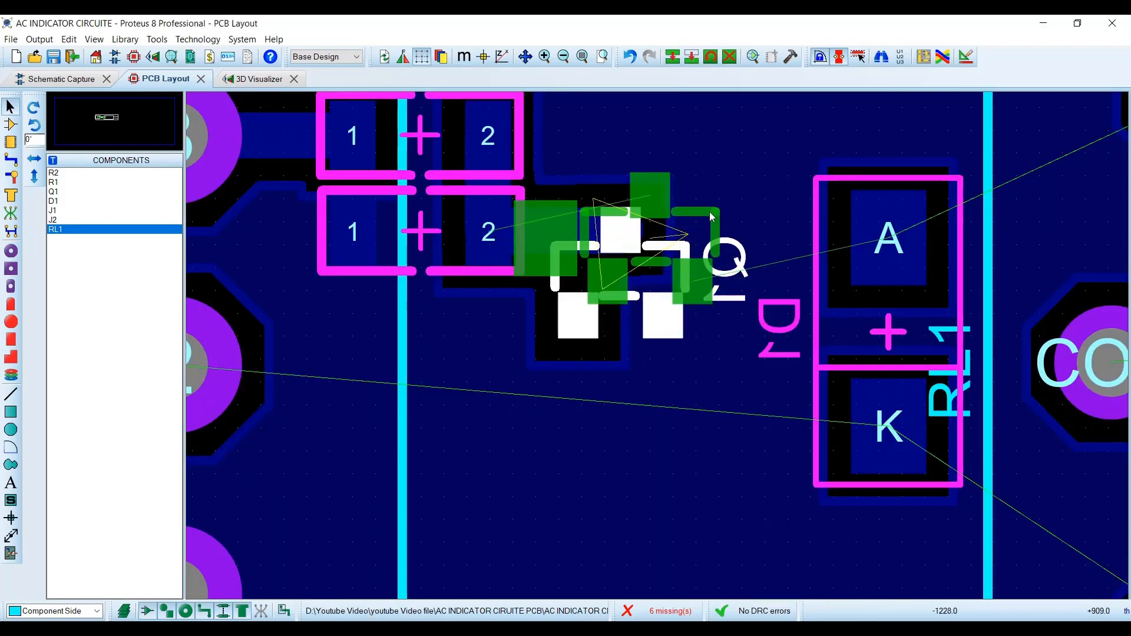
click(683, 255)
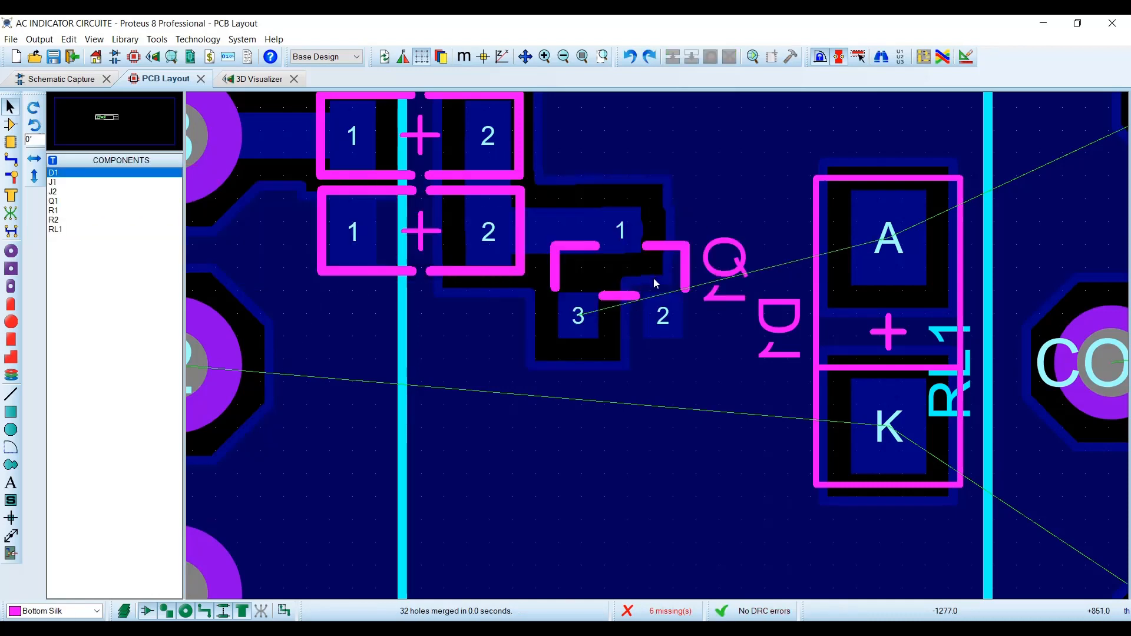
Delete the trace between R2 pin 2 and Q1 pin 1
scroll(653, 277, down, 1)
right_click(579, 269)
right_click(578, 269)
click(581, 268)
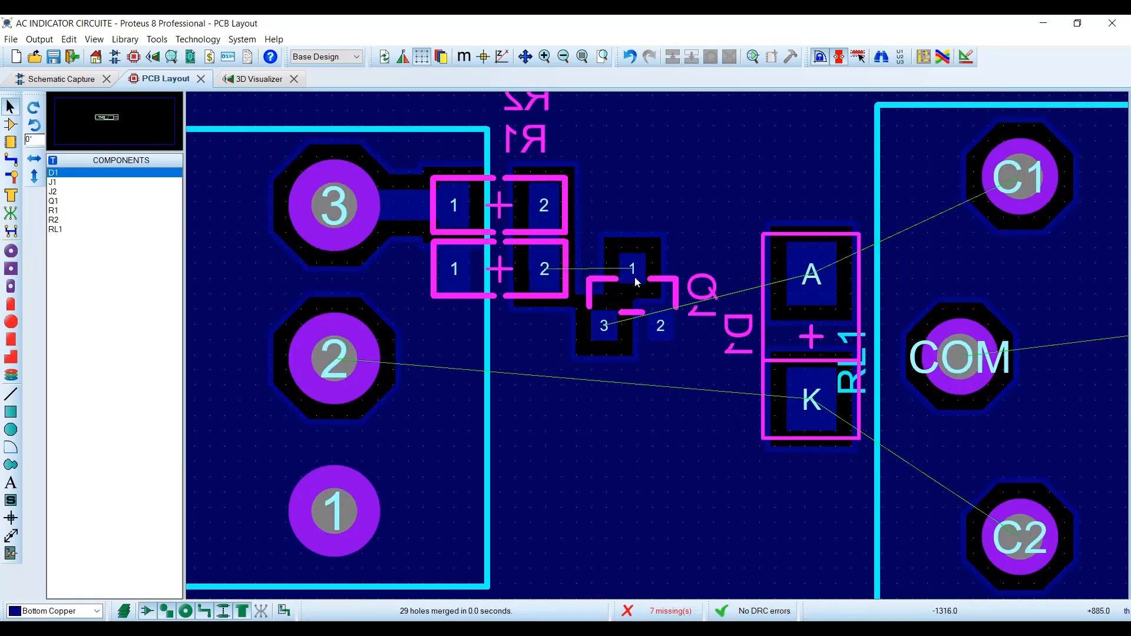
Rotate Q1 anti-clockwise so its pin 1 lines up with R2 pin 2, and move its label above the transistor
right_click(651, 280)
click(652, 281)
key(KP_Add)
drag(651, 285, 636, 231)
click(687, 185)
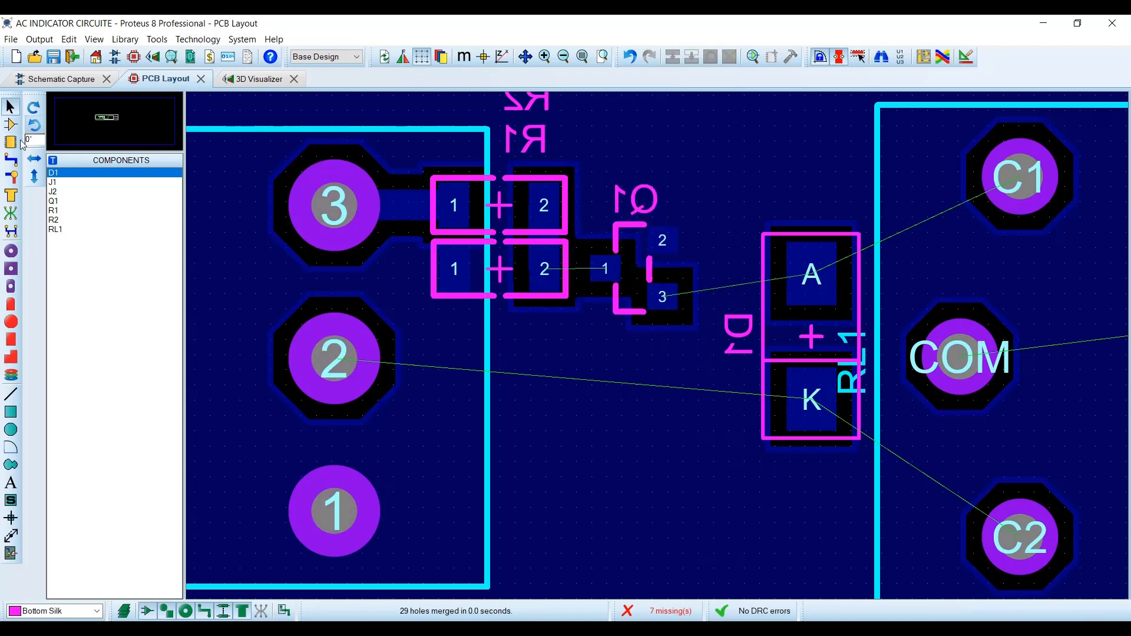
Route T40 traces from R2 pin 2 to Q1 pin 1, and from Q1 pin 3 through D1's anode to RL1 C1
click(10, 160)
click(545, 276)
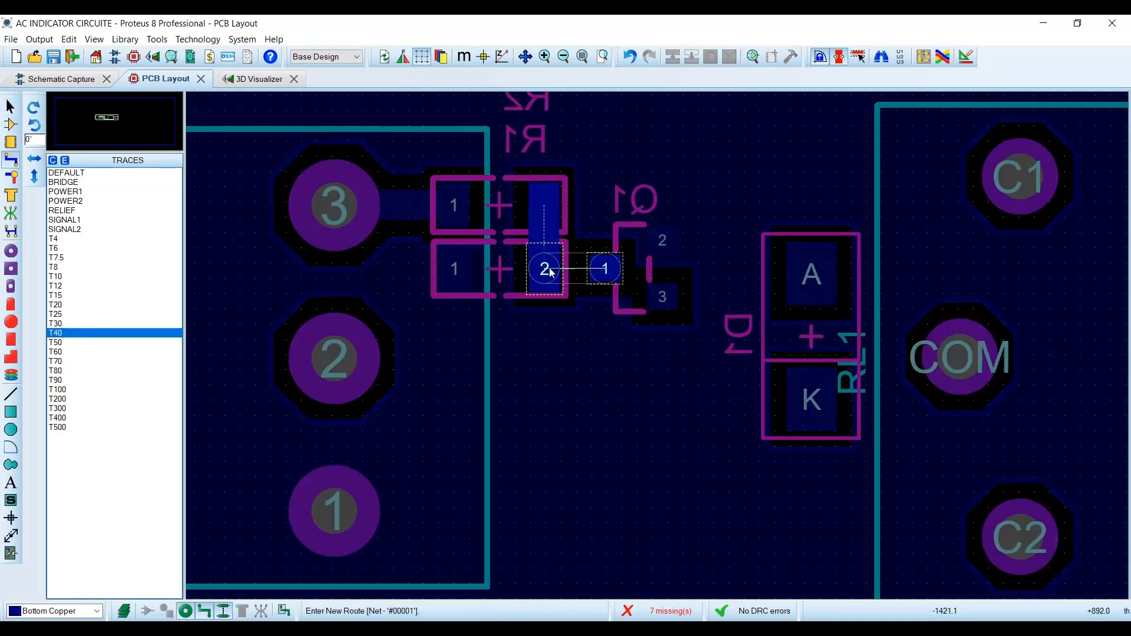
click(605, 269)
click(663, 298)
click(812, 277)
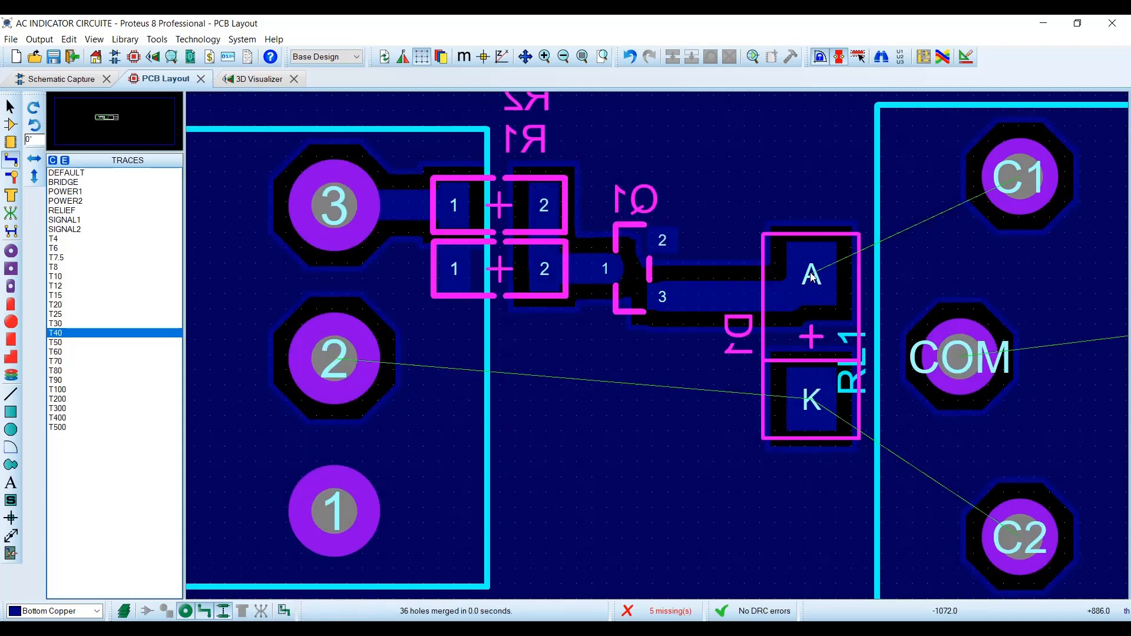
click(1020, 177)
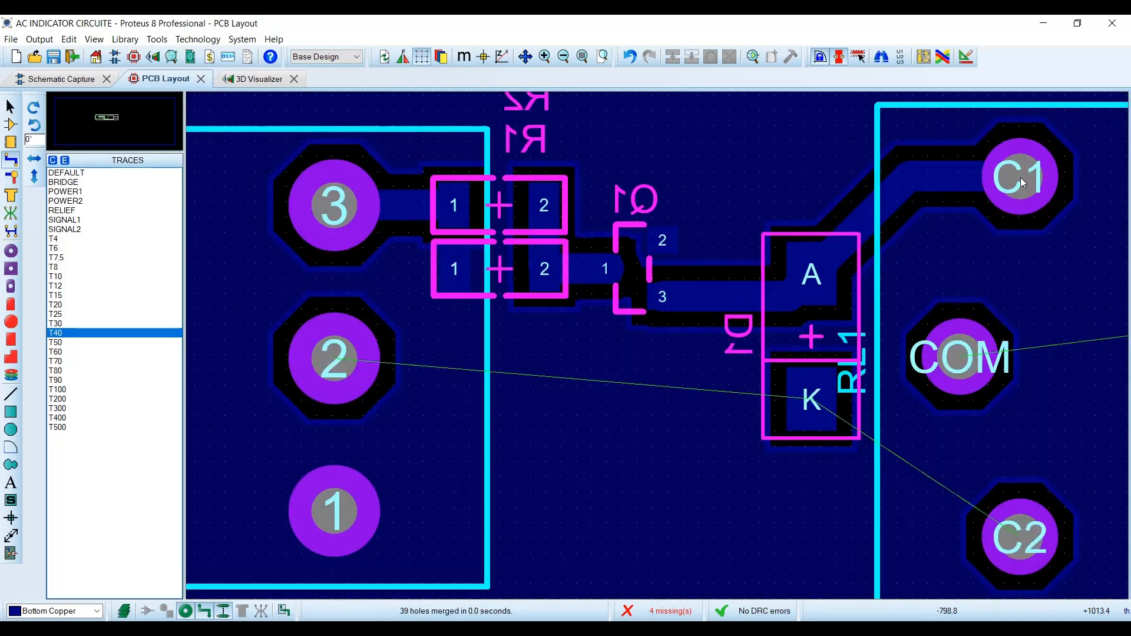
Route the +12V net in T40 from D1's cathode to RL1 C2 and from J1 pin 2 to D1's cathode
scroll(770, 385, down, 2)
click(762, 385)
click(779, 474)
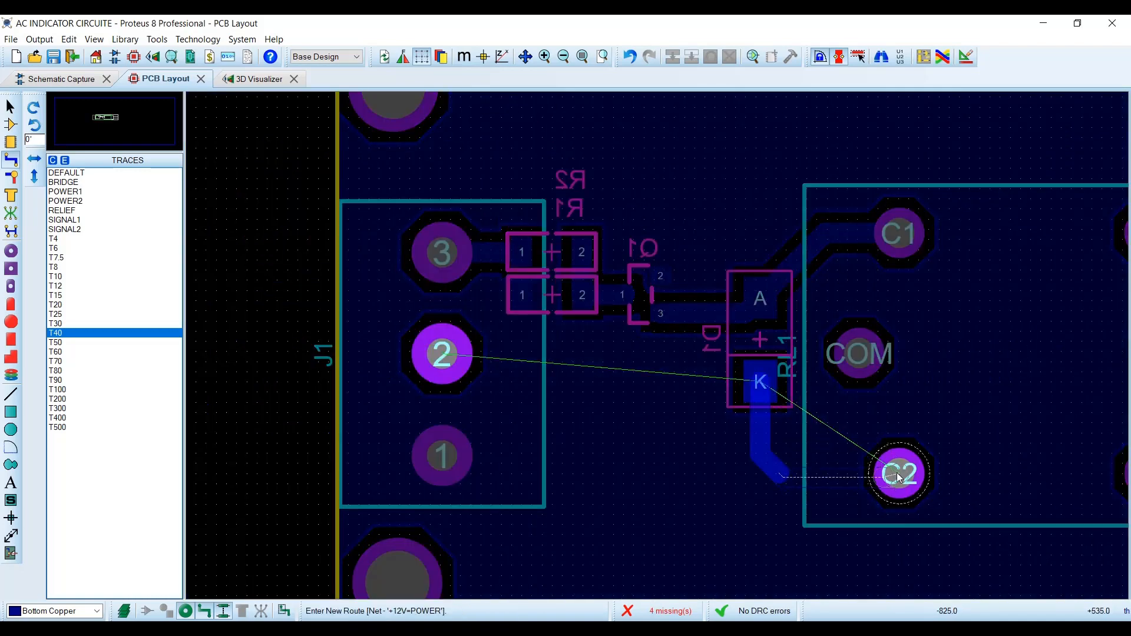
click(899, 474)
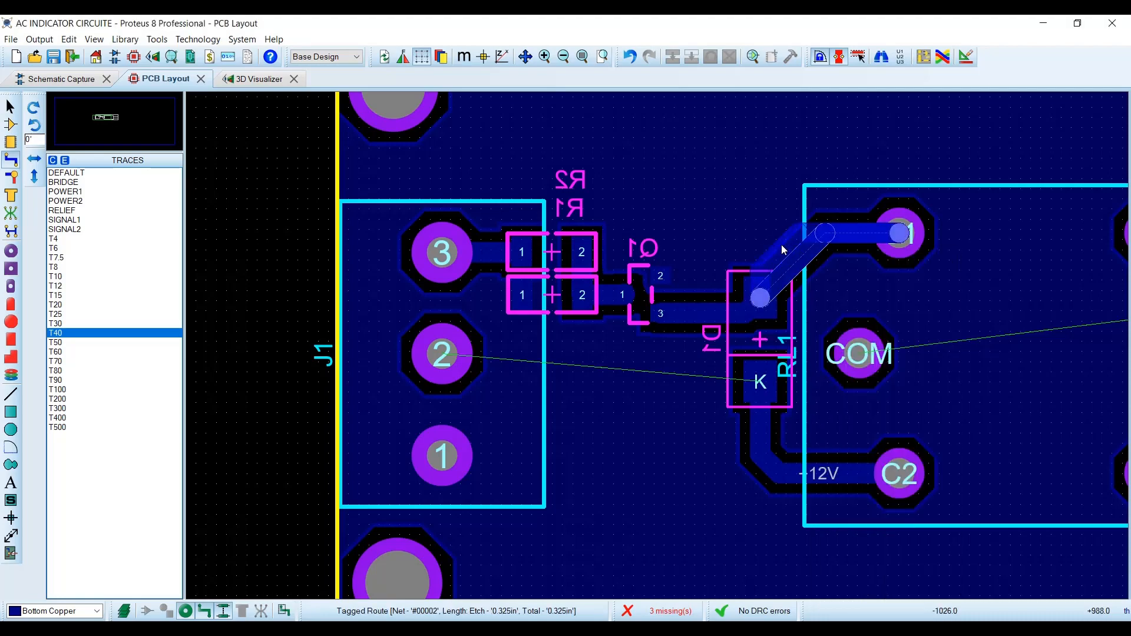
scroll(730, 217, down, 2)
scroll(681, 338, up, 2)
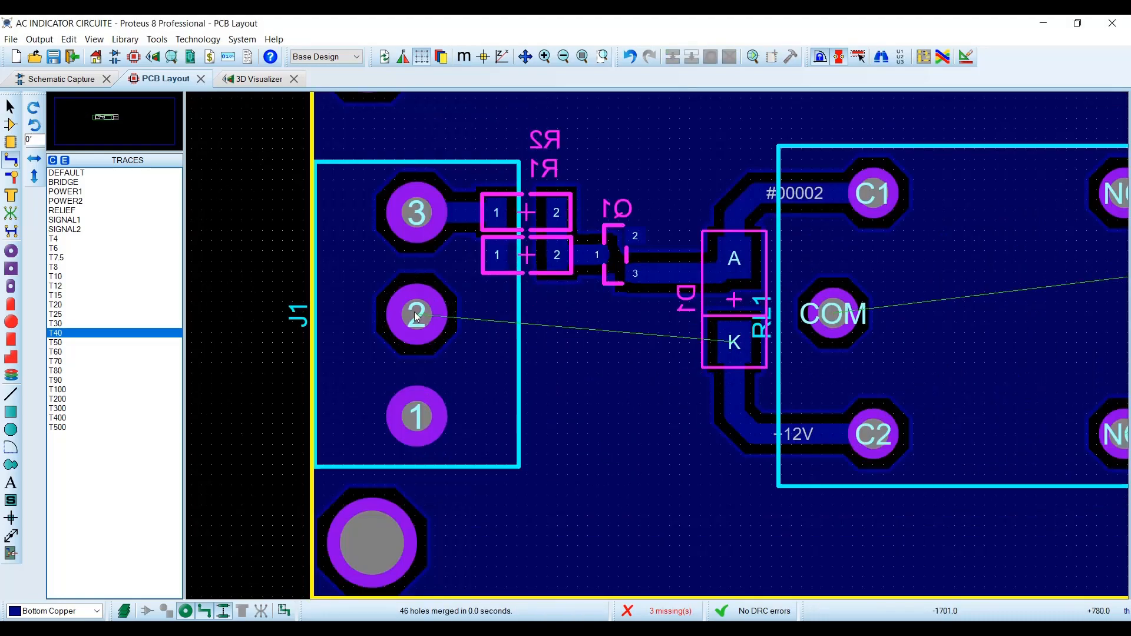
click(417, 317)
click(734, 342)
Switch the trace style to T80 and route RL1 COM to J2 pin 2 on the bottom copper
scroll(734, 342, down, 2)
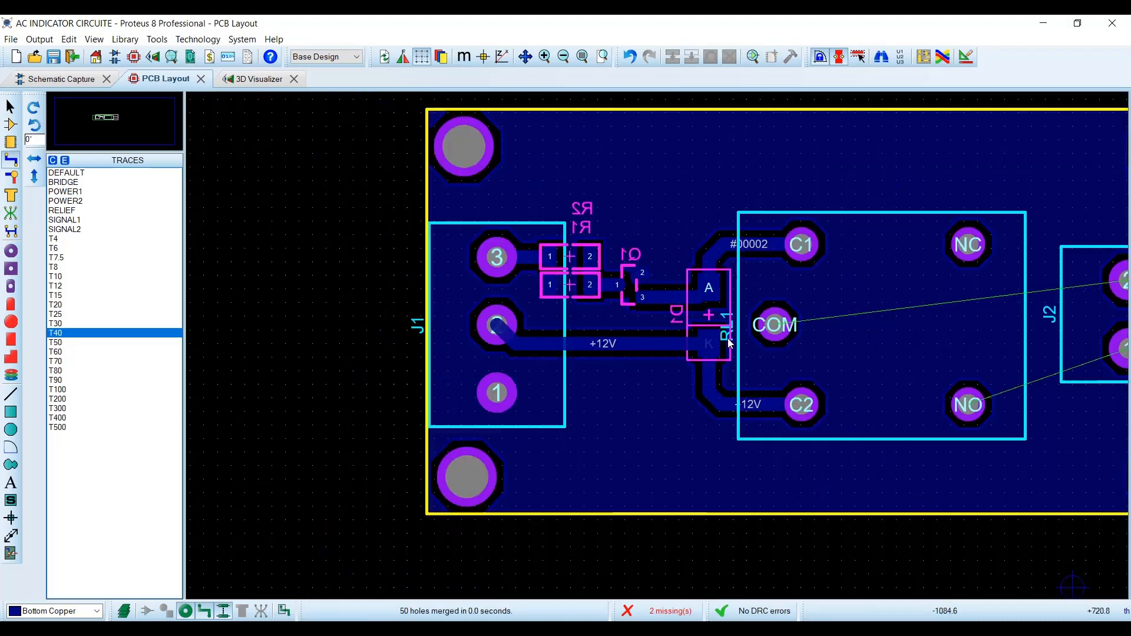
scroll(730, 344, up, 1)
click(246, 344)
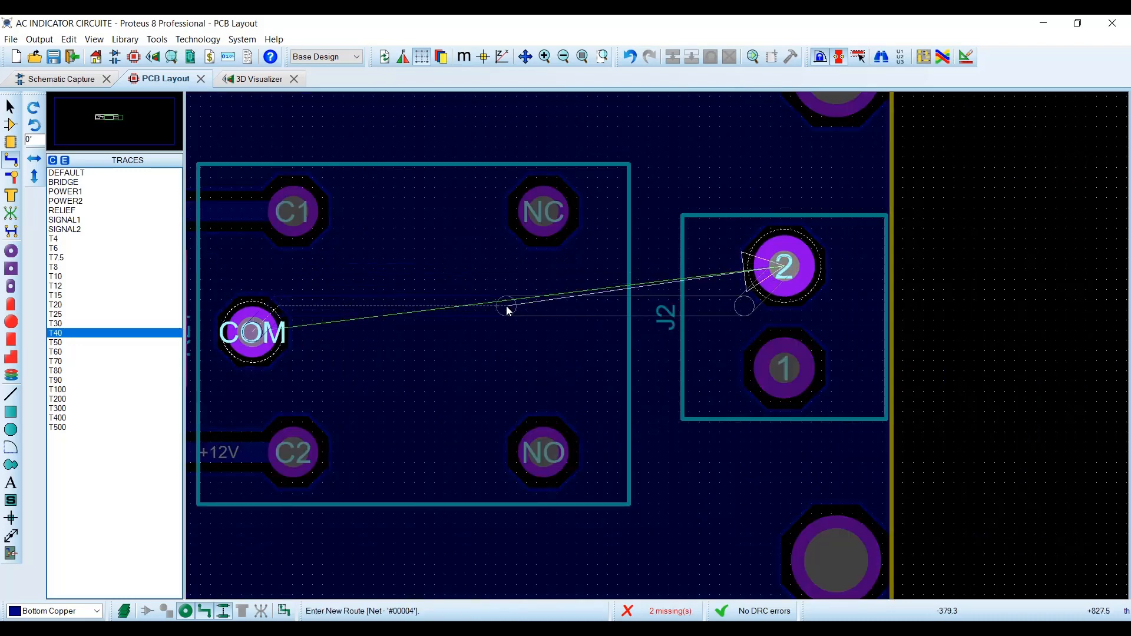
key(Escape)
click(69, 370)
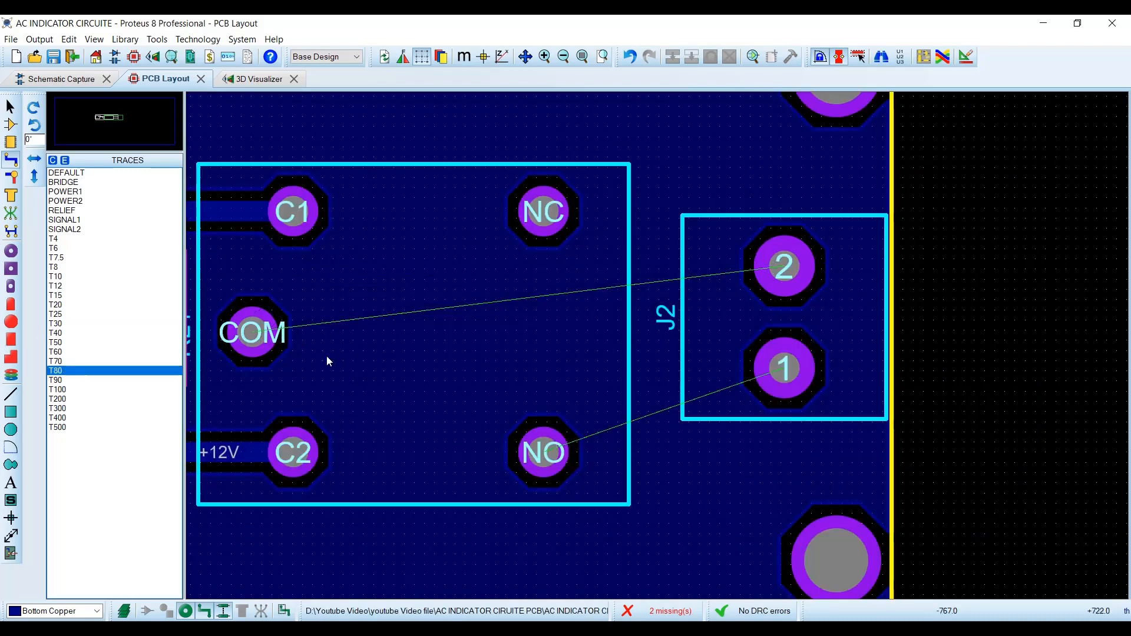
click(252, 333)
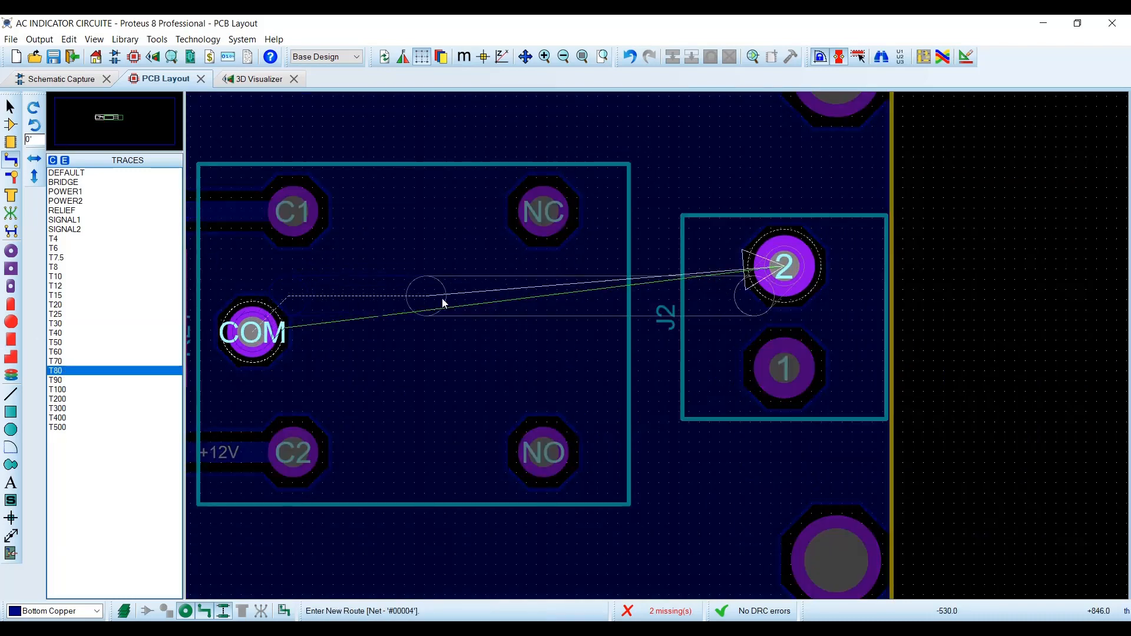
click(786, 273)
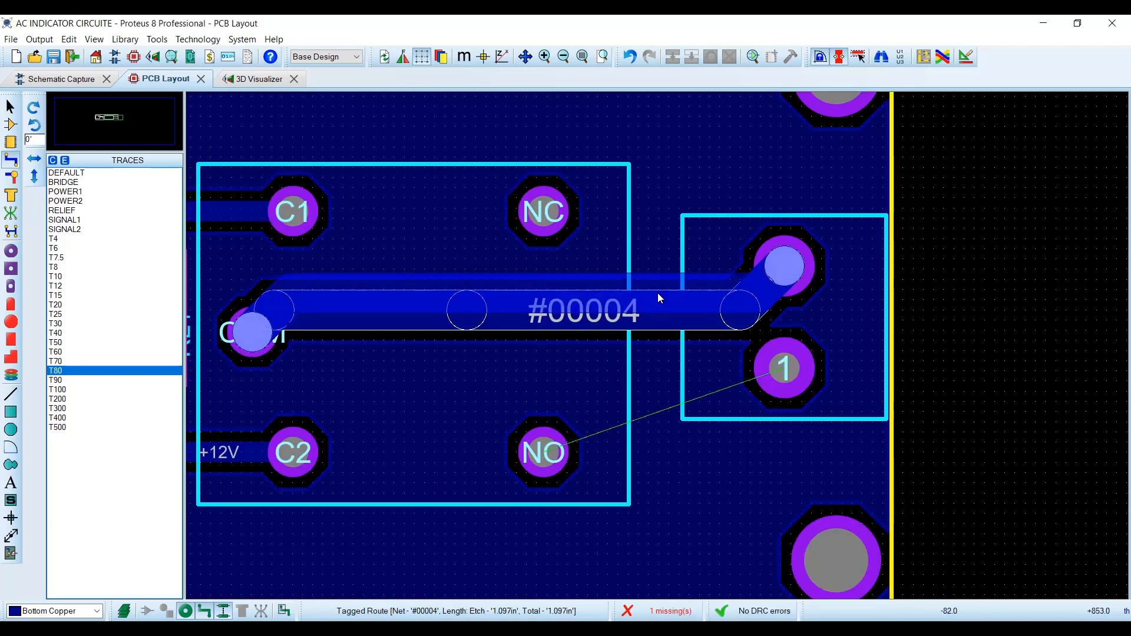
Route a T80 bottom-copper trace from RL1 NO to J2 pin 1
click(545, 460)
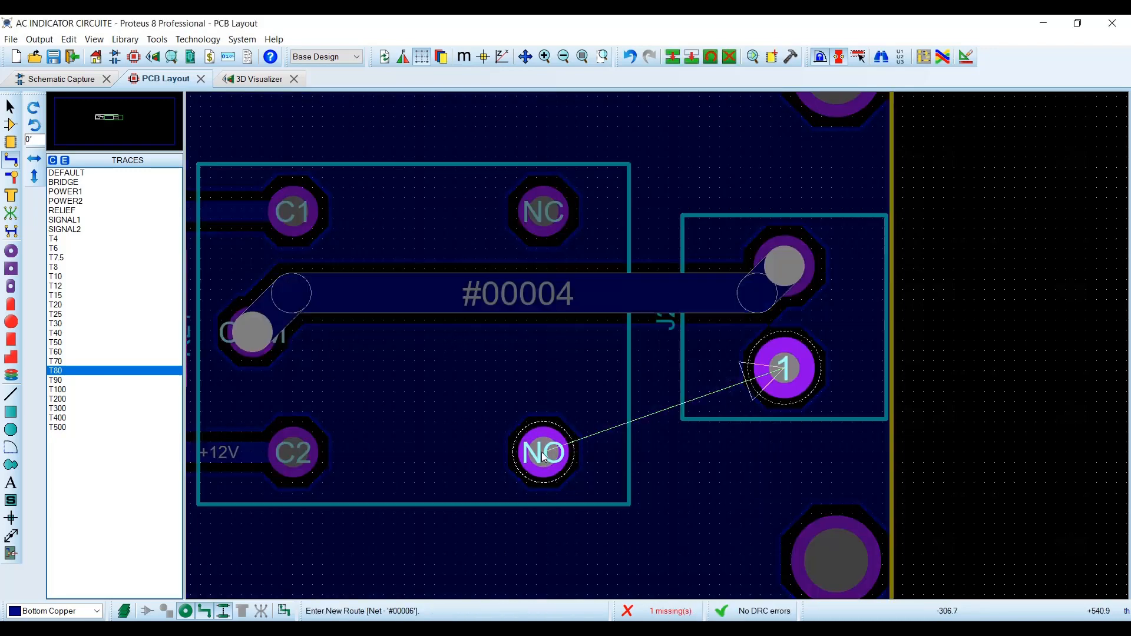
click(785, 373)
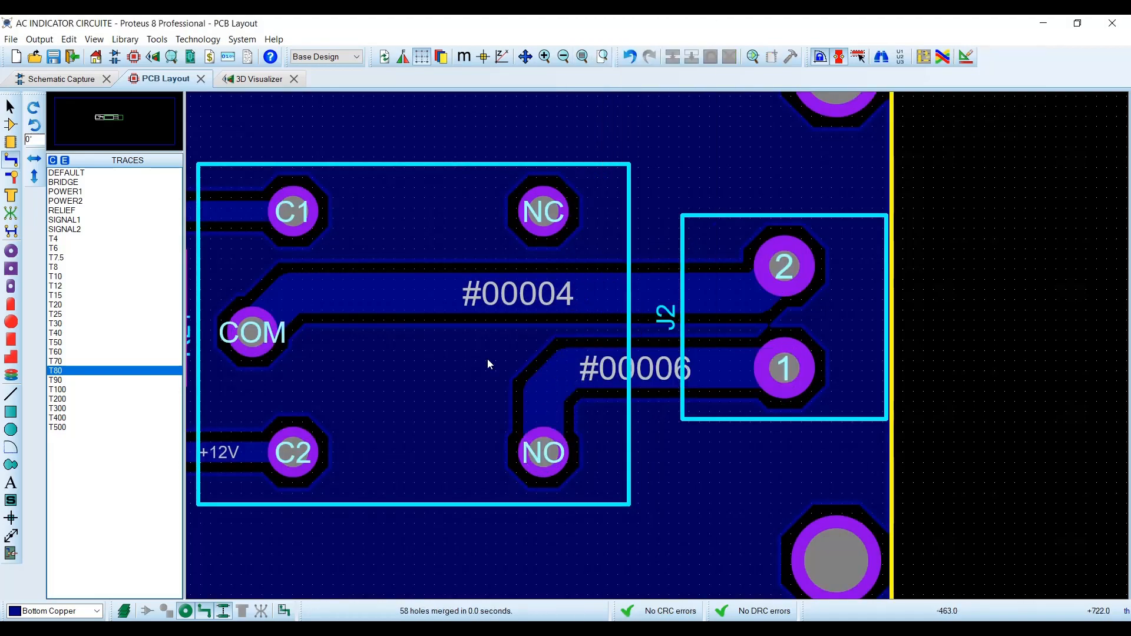
scroll(501, 361, down, 3)
scroll(589, 353, up, 2)
scroll(526, 342, down, 2)
scroll(659, 344, up, 2)
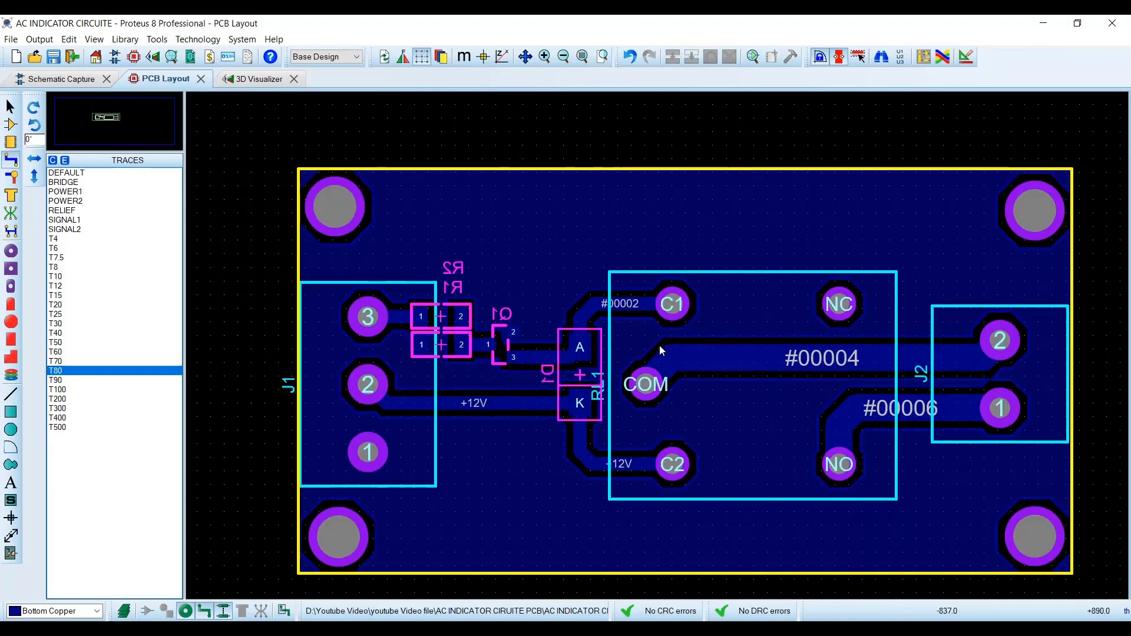
scroll(660, 345, up, 1)
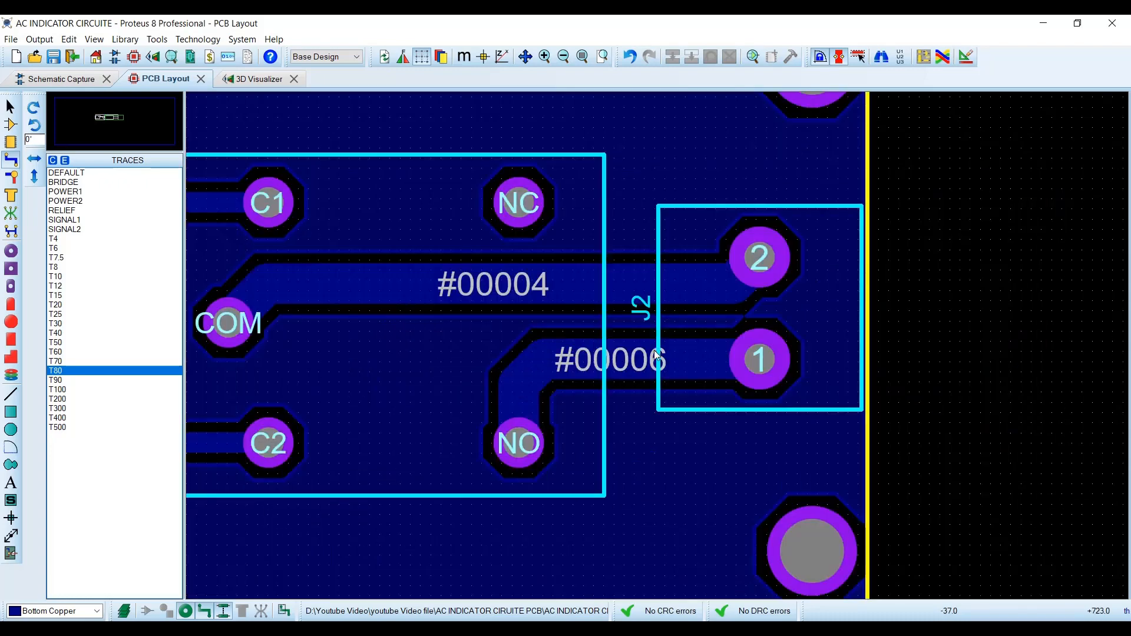
scroll(645, 337, down, 1)
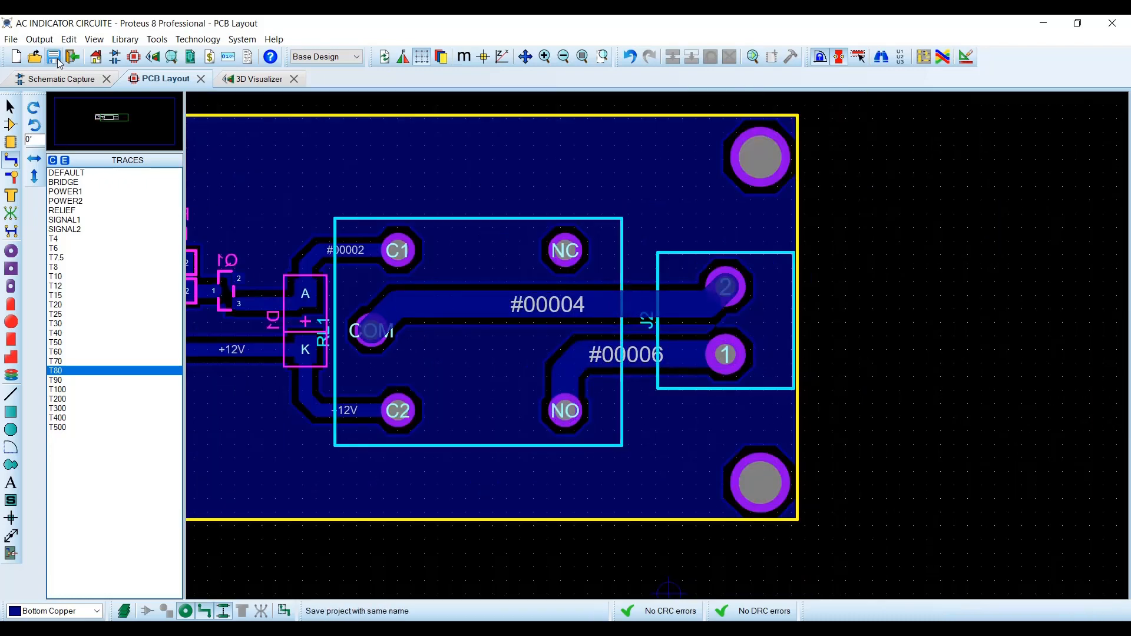
click(157, 40)
mouse_move(139, 47)
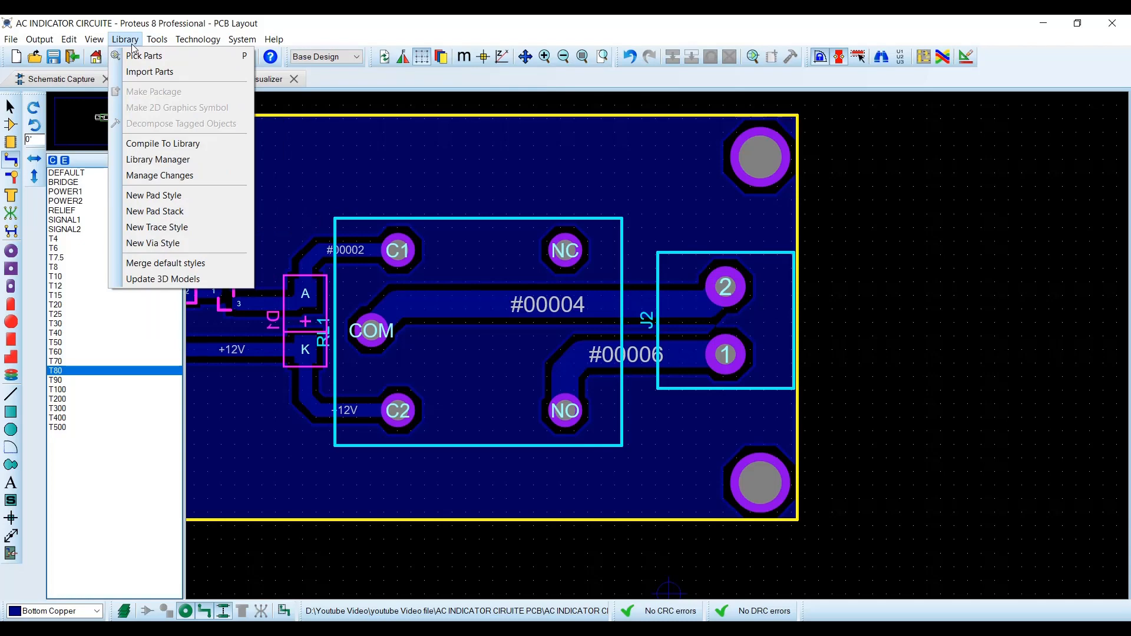
mouse_move(198, 40)
click(230, 136)
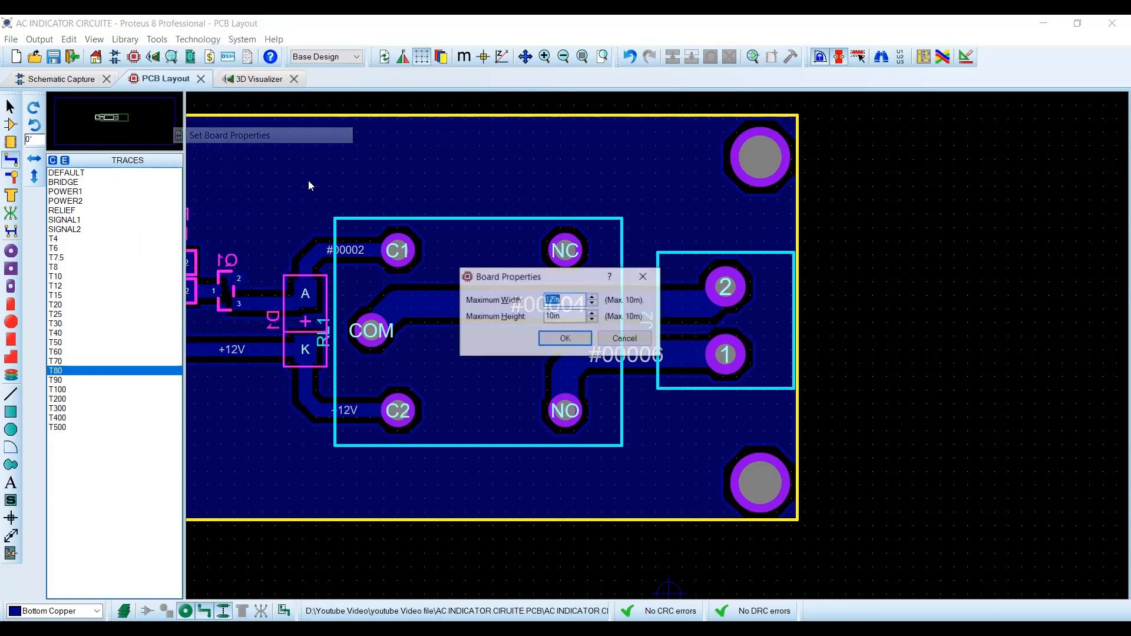
click(643, 276)
Enable teardrops, including undrilled pads, with a maximum annular ring of 0.2in and a teardrop length of 29th
click(197, 39)
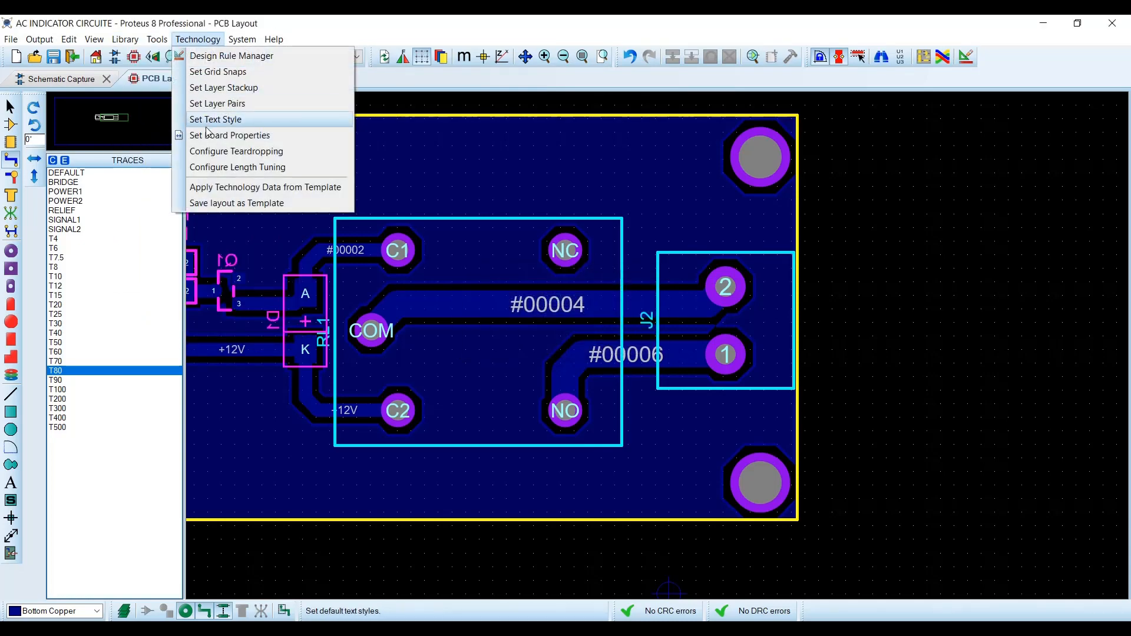
click(234, 152)
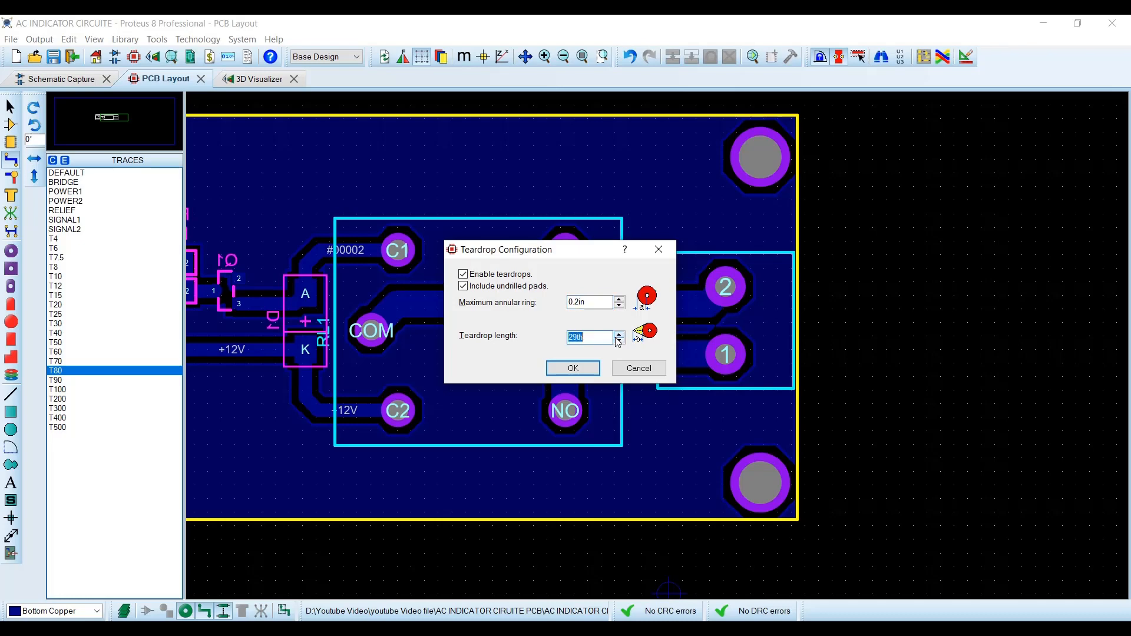
click(573, 368)
scroll(527, 358, down, 3)
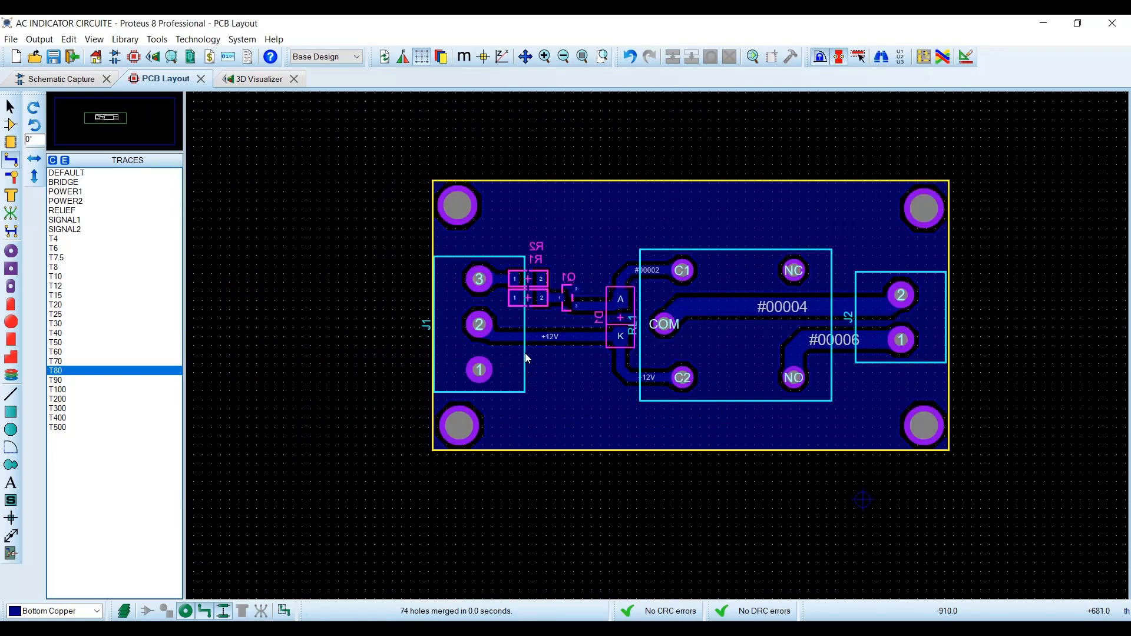
scroll(585, 334, up, 2)
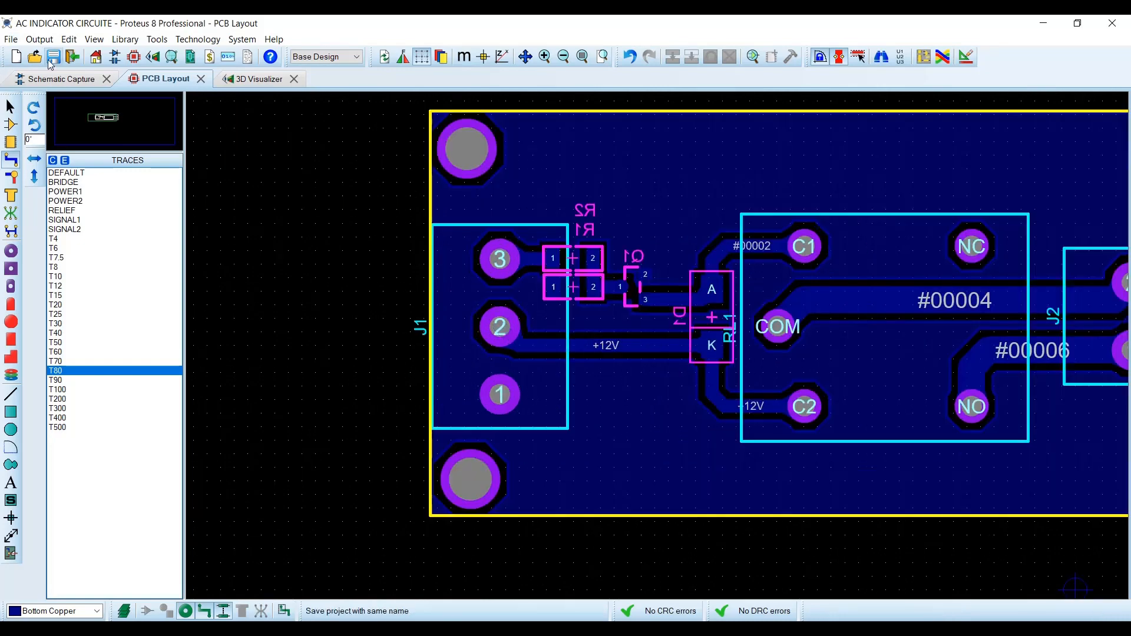
Place a 12v text label in bold Arial above D1 on the board
click(10, 483)
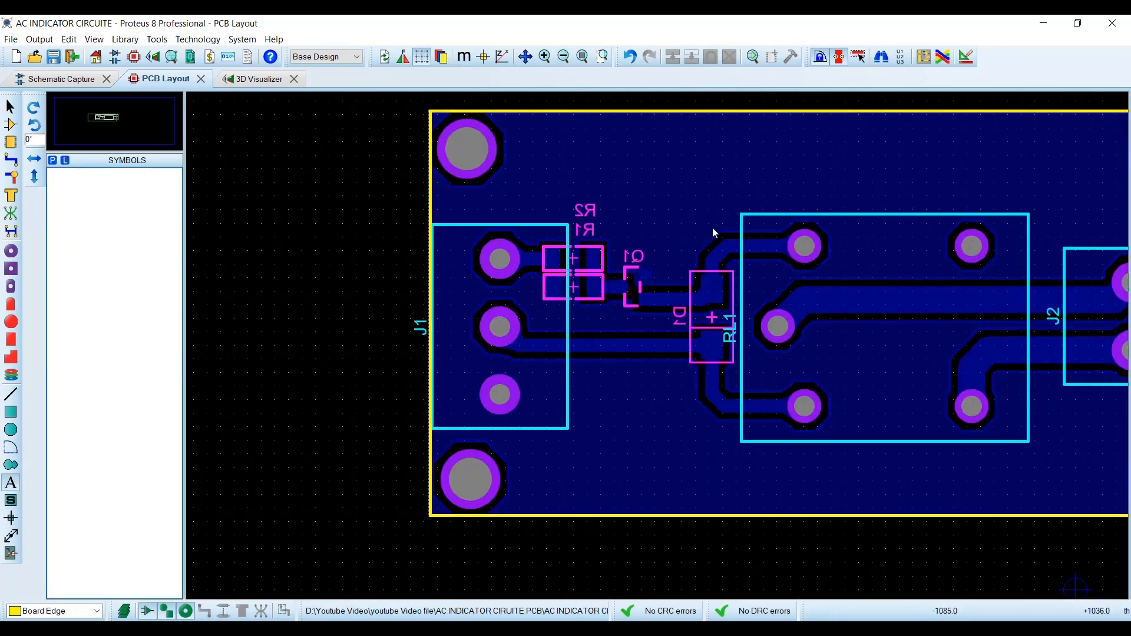
click(688, 188)
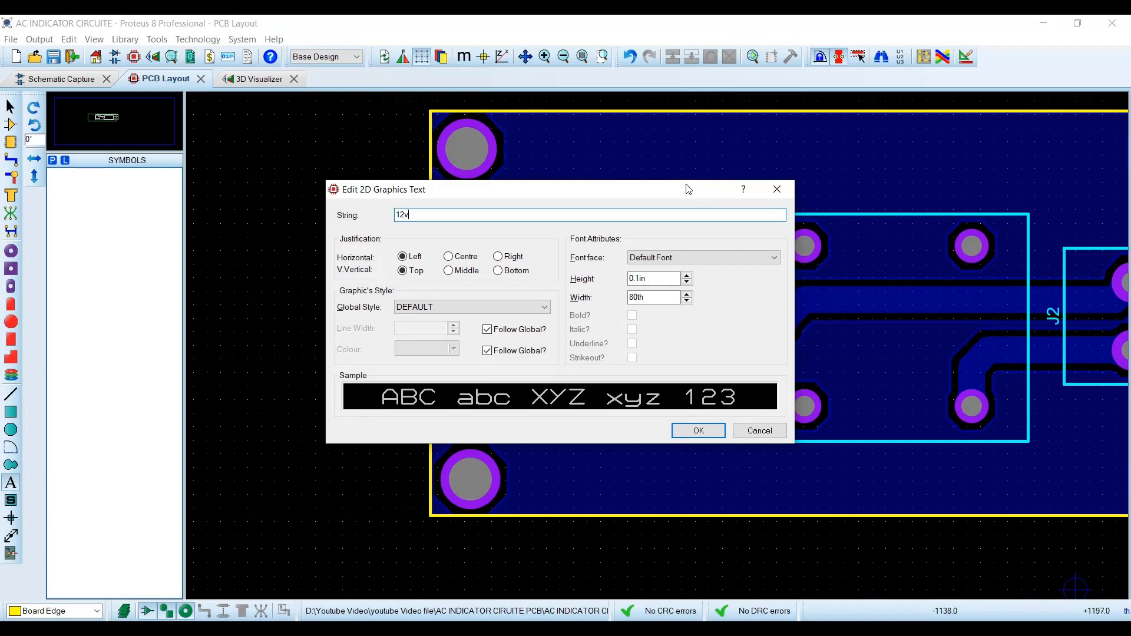
click(716, 259)
scroll(695, 330, down, 3)
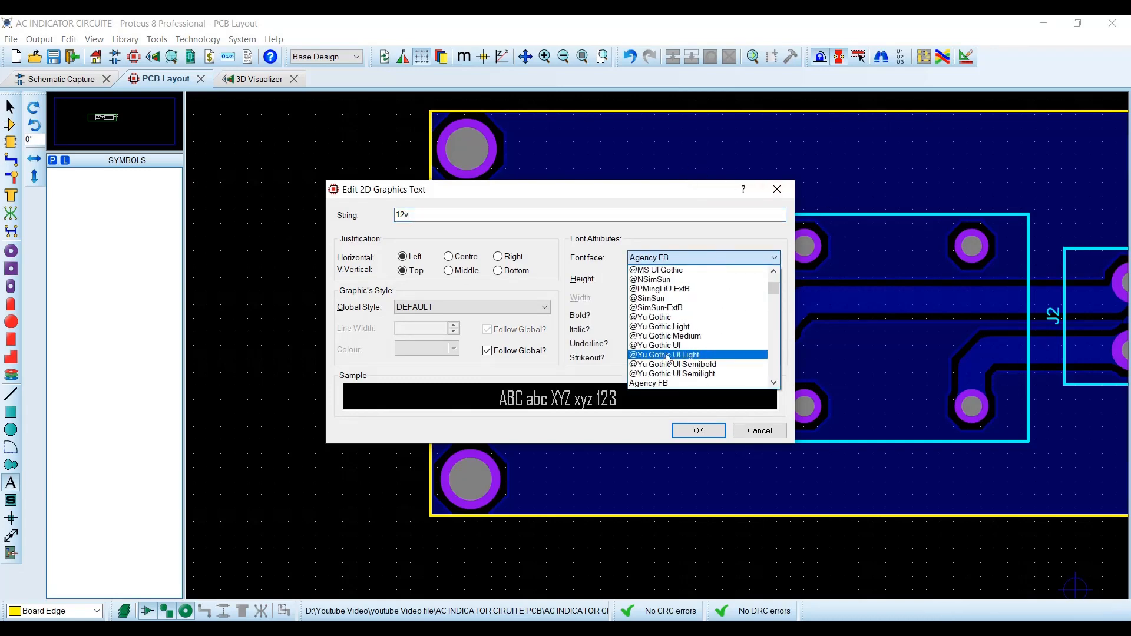
click(653, 303)
click(698, 431)
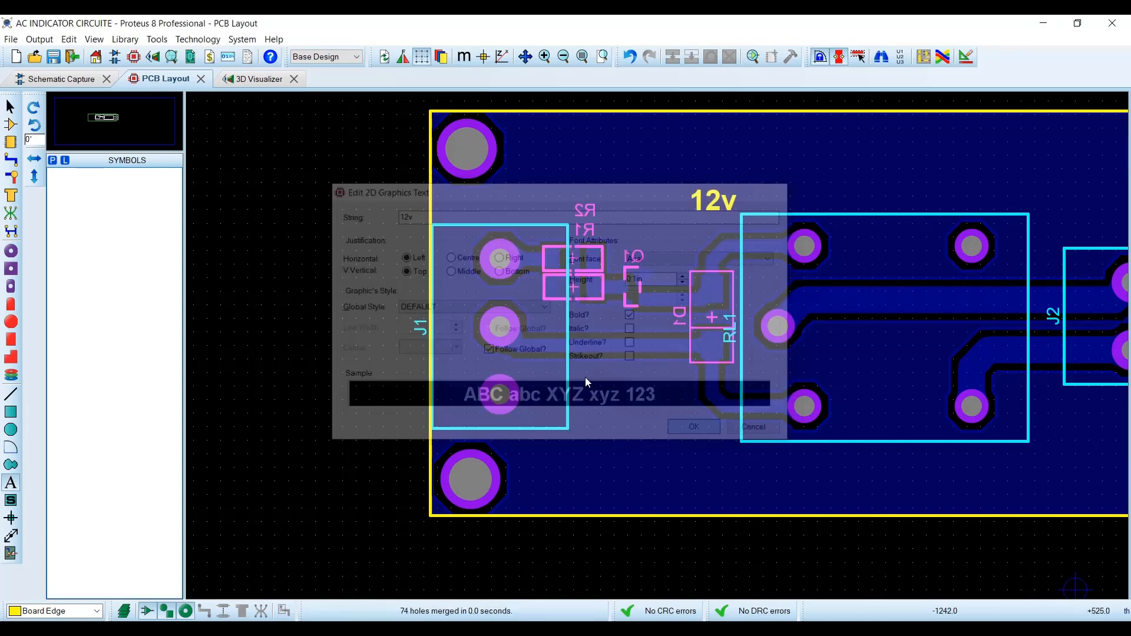
Change the 12v label's layer to Top Silk and move the label beside J1 pin 2
right_click(720, 214)
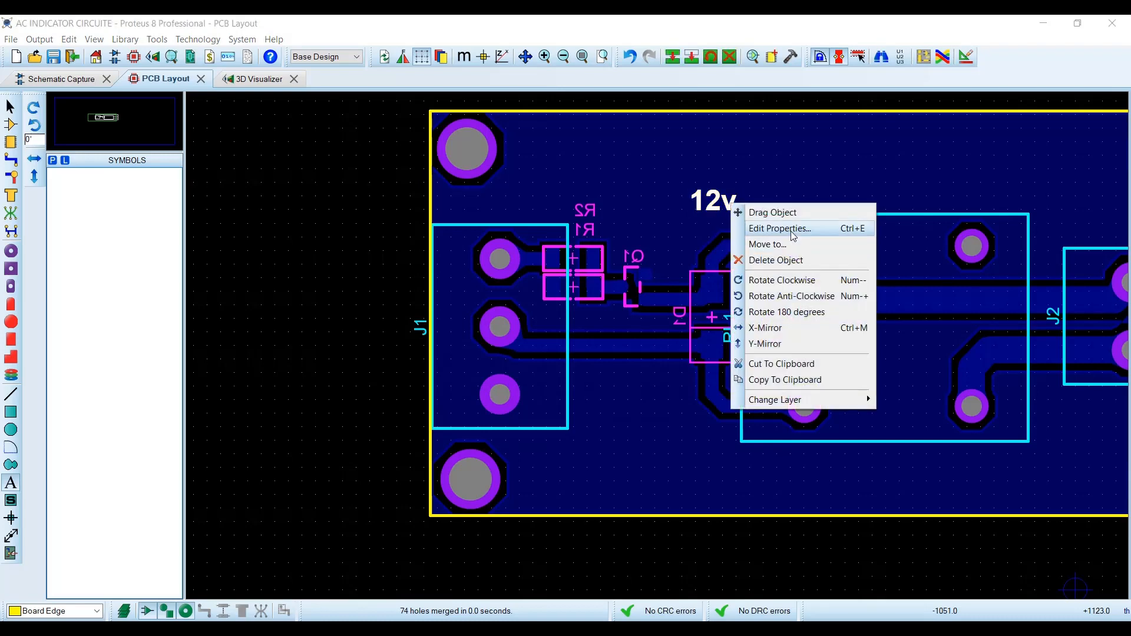
mouse_move(784, 399)
click(910, 427)
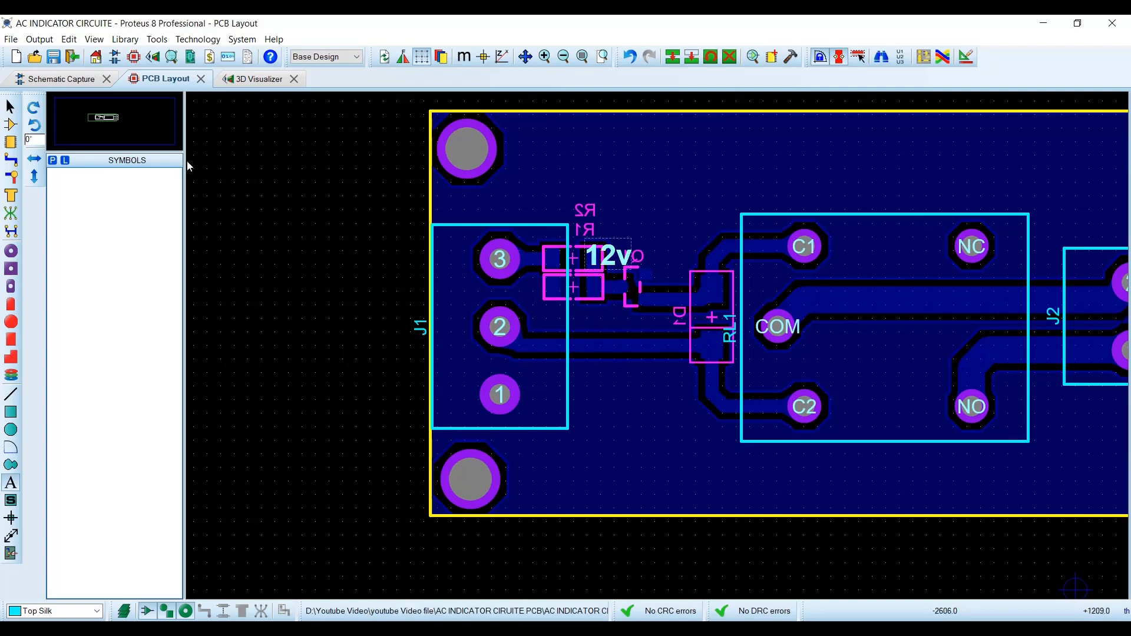
click(65, 78)
click(169, 76)
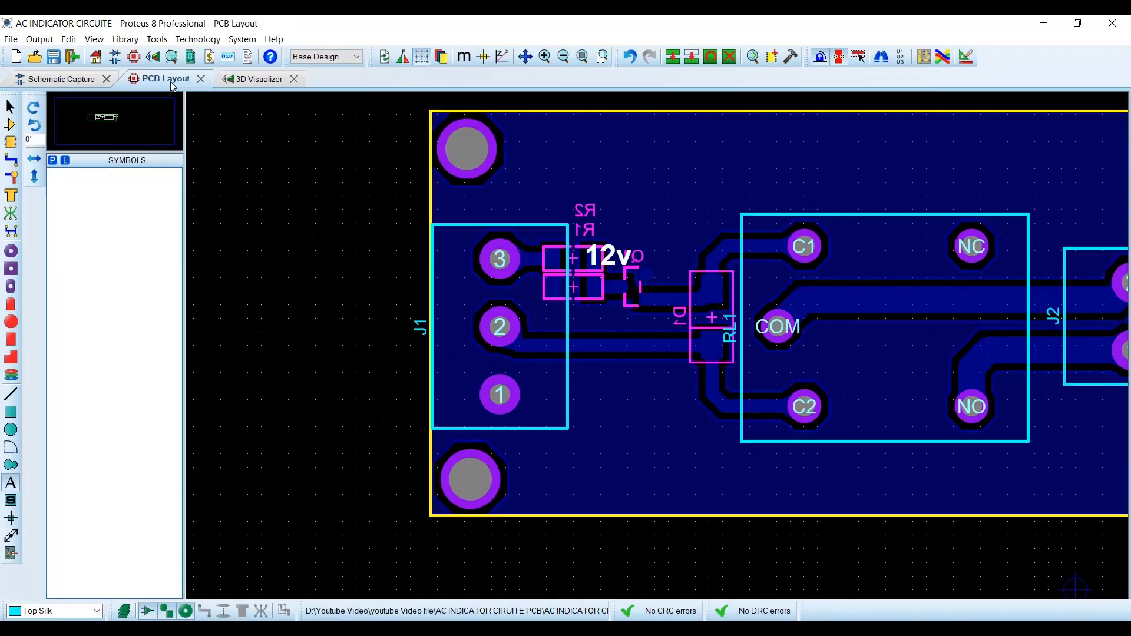
click(603, 328)
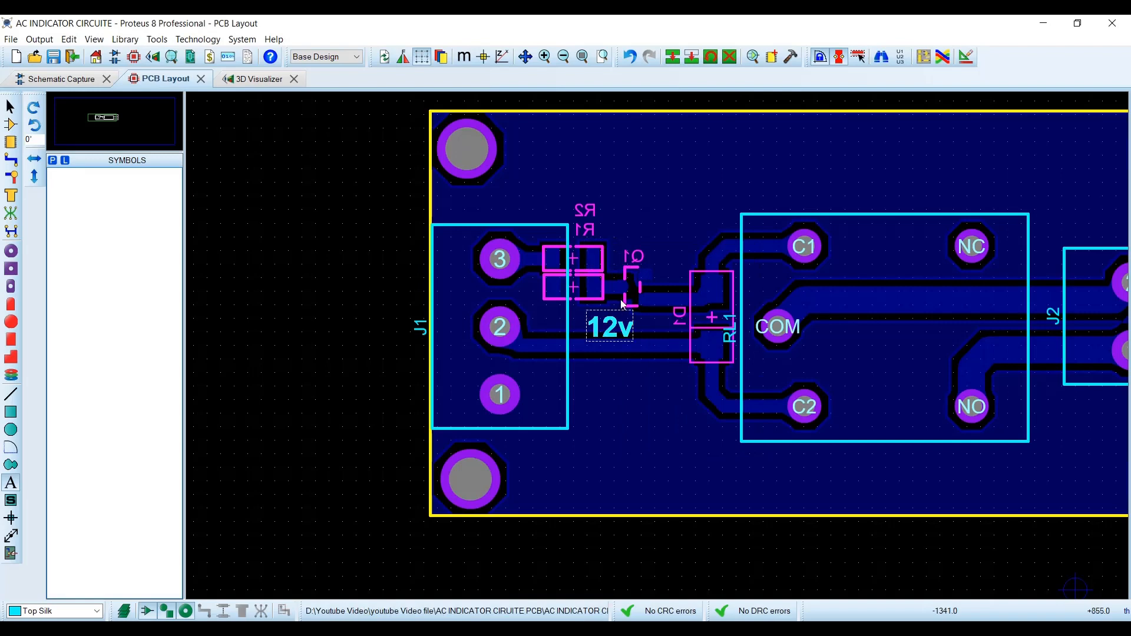
click(614, 326)
click(791, 189)
Copy the 12v label next to J1 pin 3, change the copy to 3.3V, and align the 12v label beneath it
right_click(622, 325)
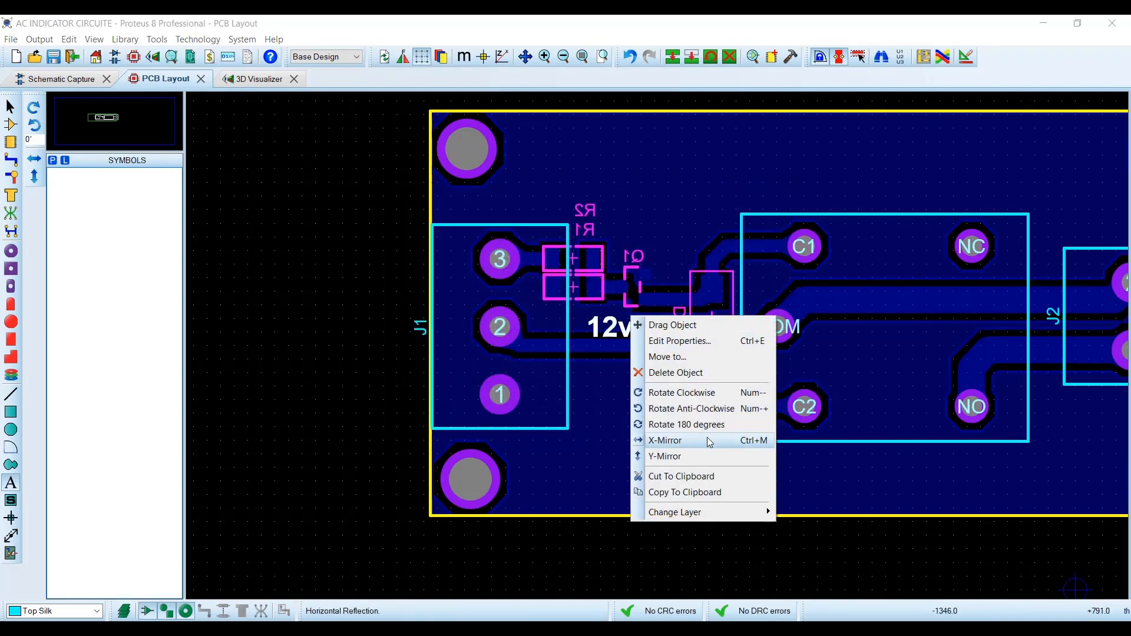
click(763, 495)
right_click(657, 176)
click(707, 274)
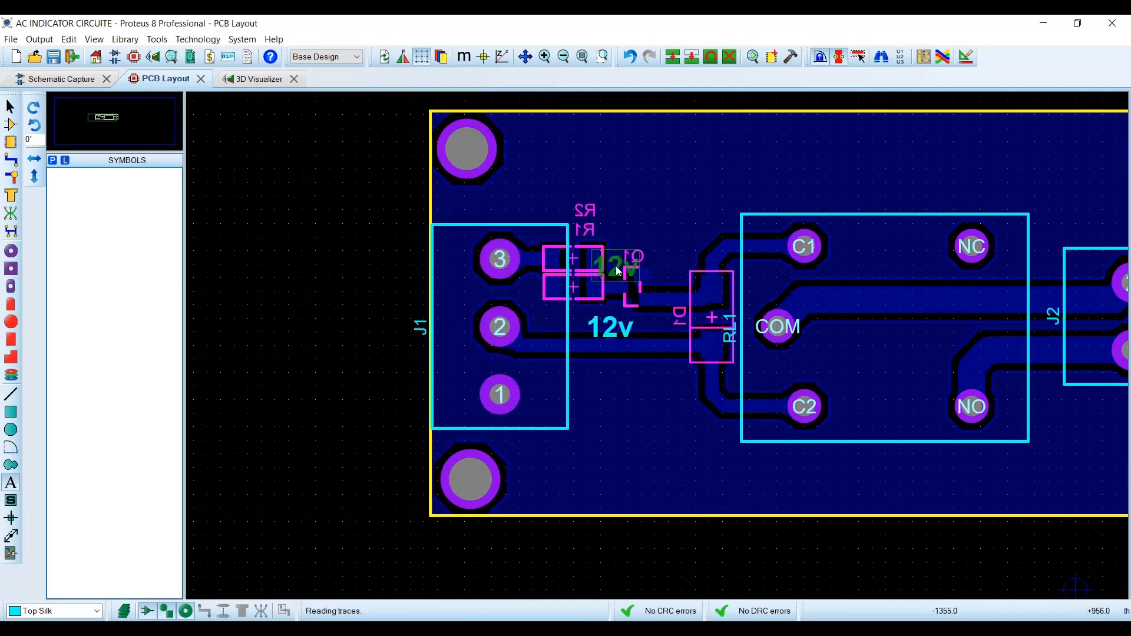
click(613, 273)
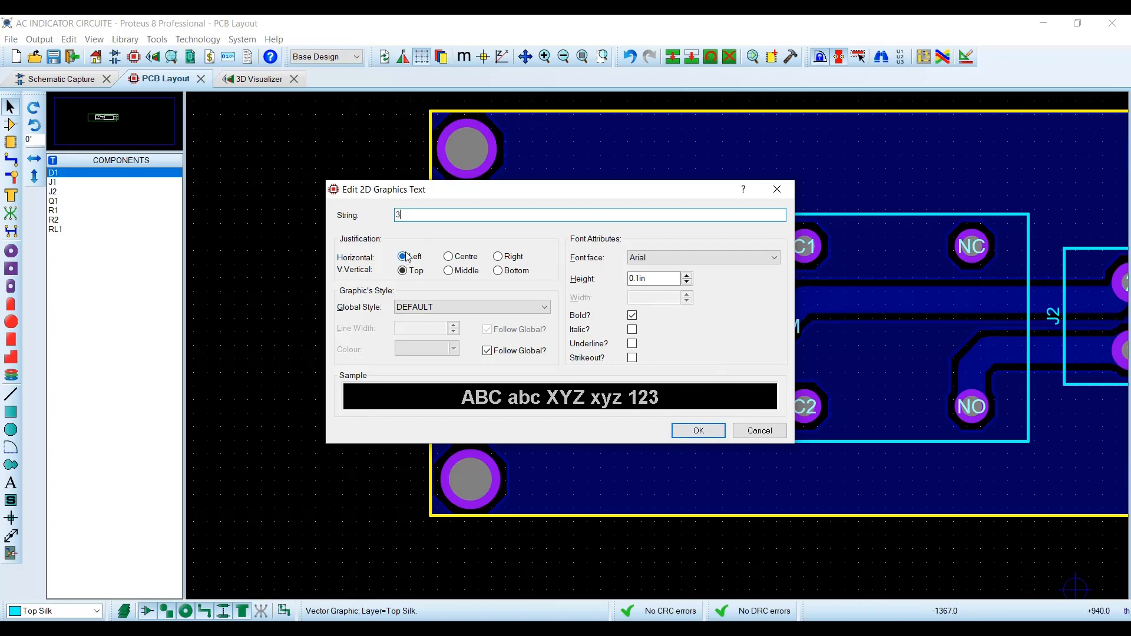
click(698, 431)
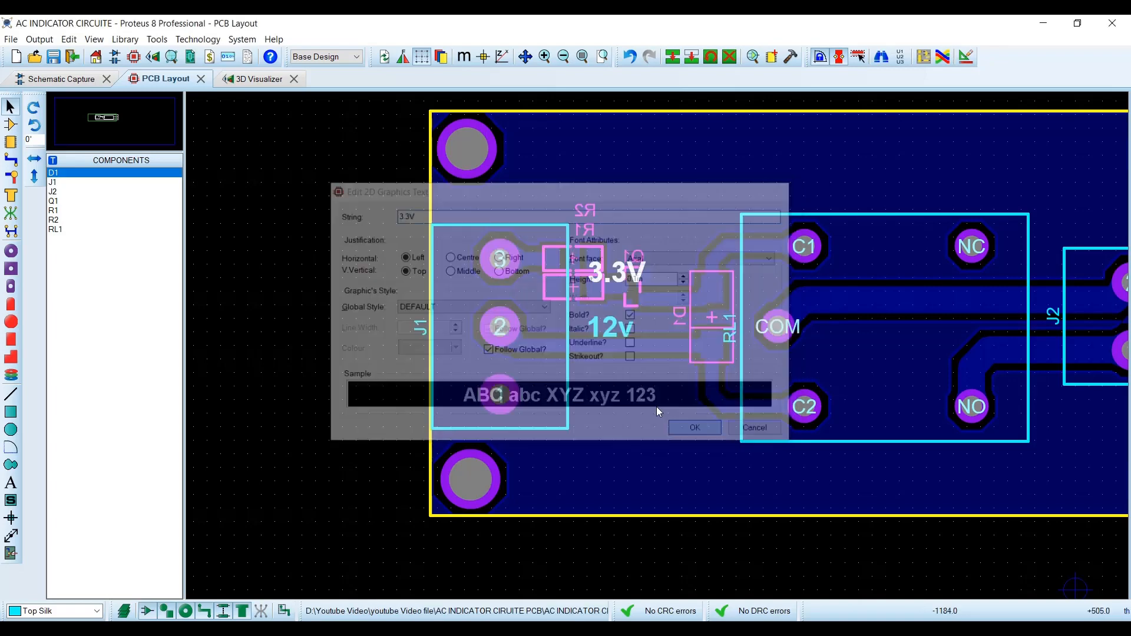
drag(658, 350, 642, 338)
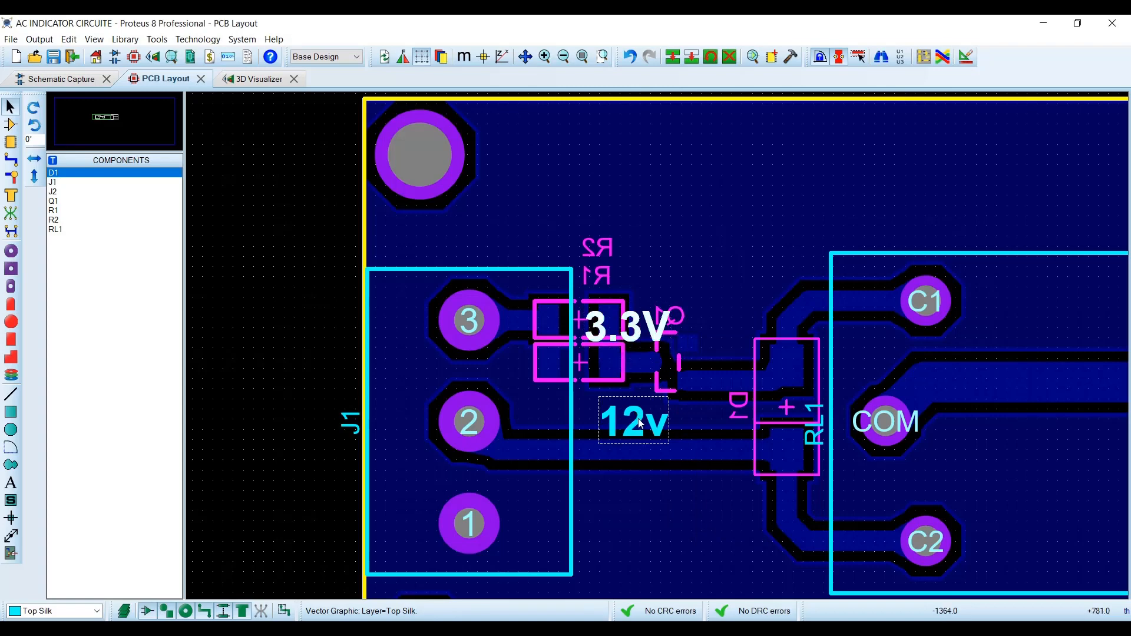
drag(656, 448, 638, 443)
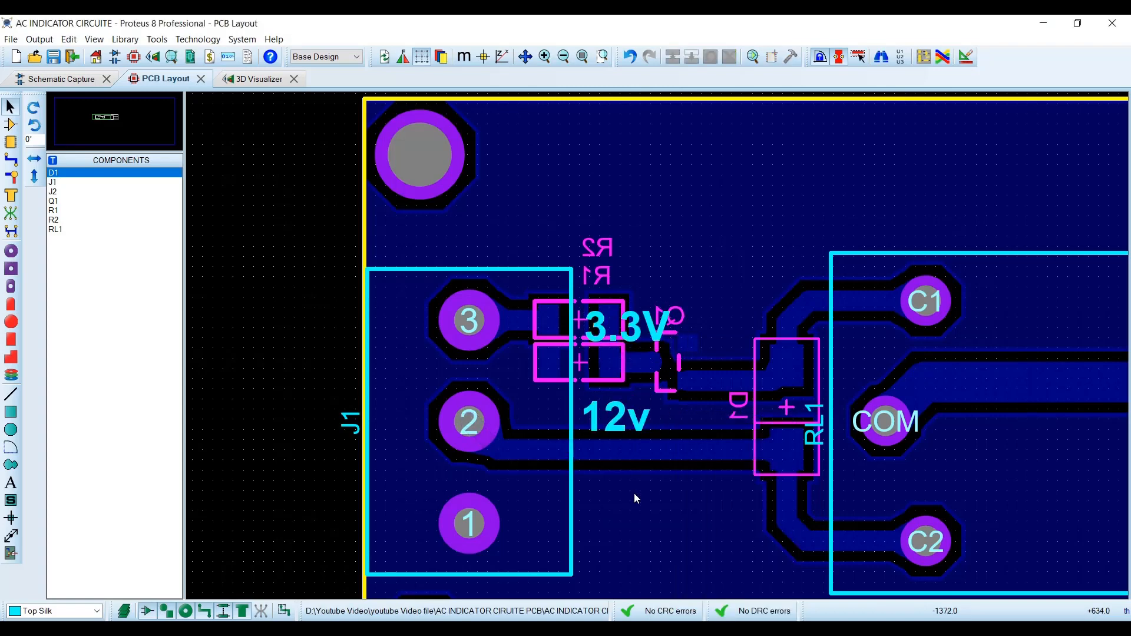
Duplicate the 3.3V label beside J1 pin 1 and change the copy's text to GND
click(642, 331)
click(675, 54)
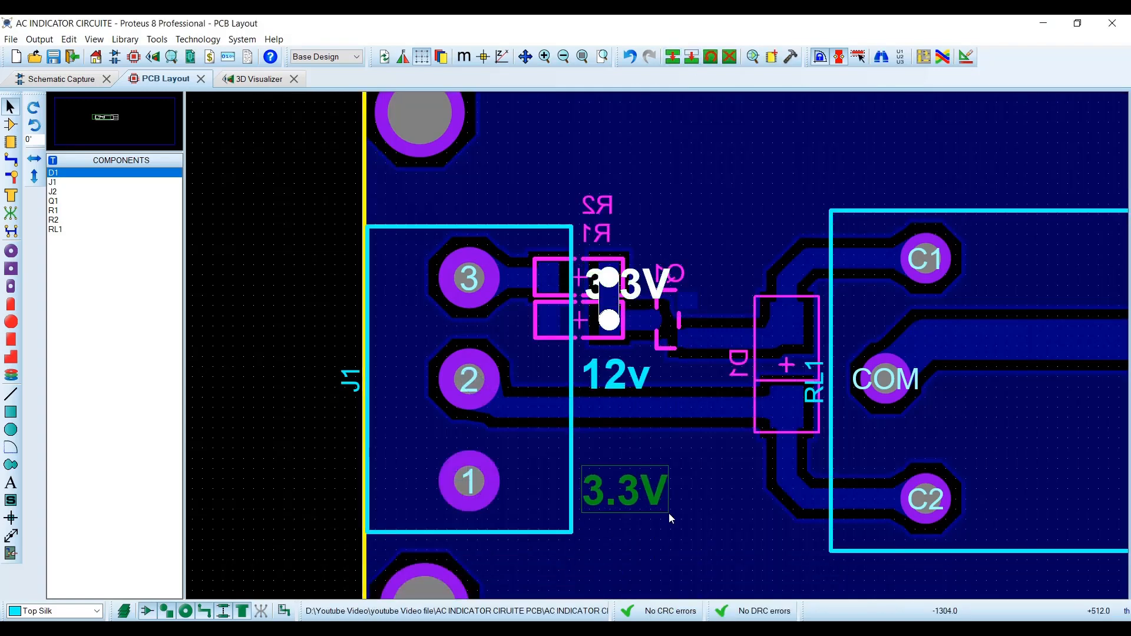
click(670, 515)
right_click(612, 519)
right_click(613, 520)
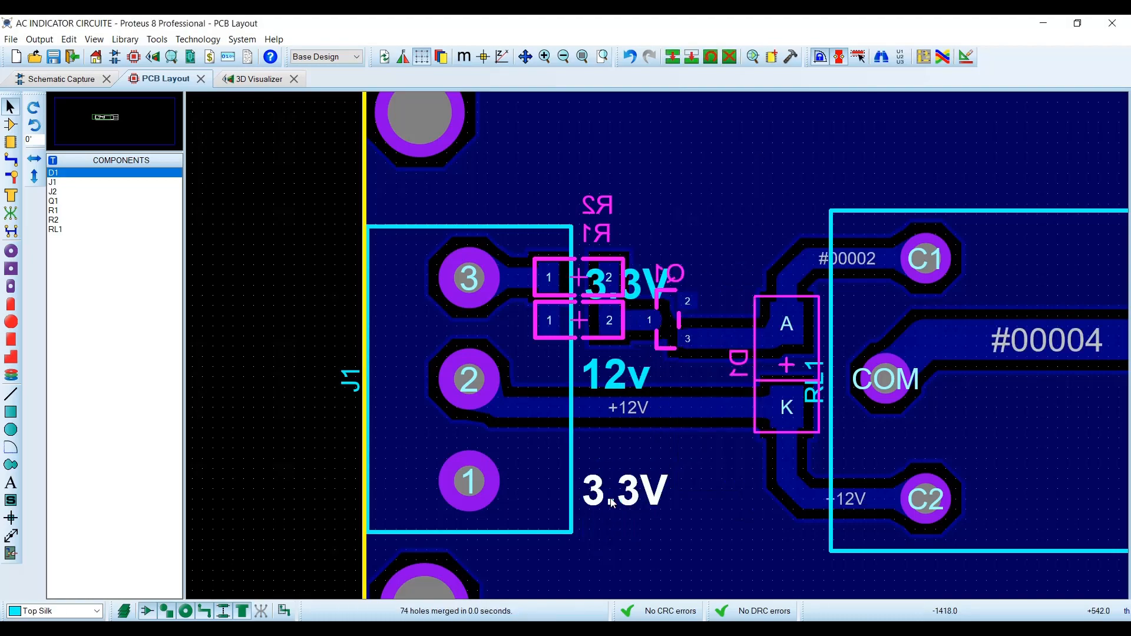
double_click(612, 496)
text(GND)
key(Return)
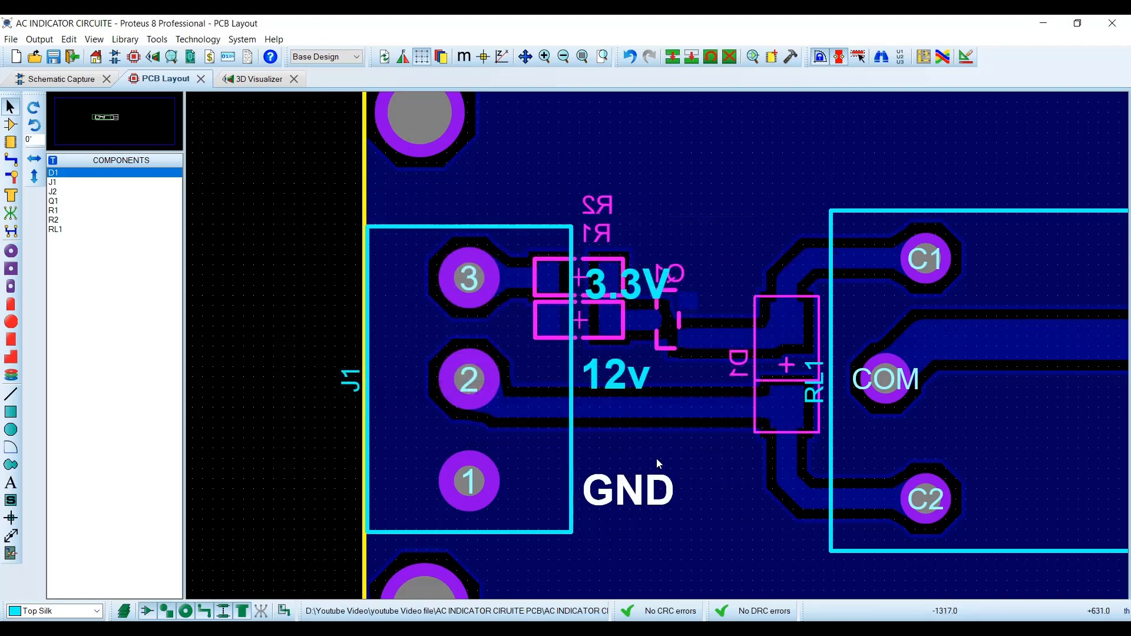
Paste two copies of the 12v label, one above and one below connector J2
scroll(628, 485, down, 3)
scroll(933, 338, up, 2)
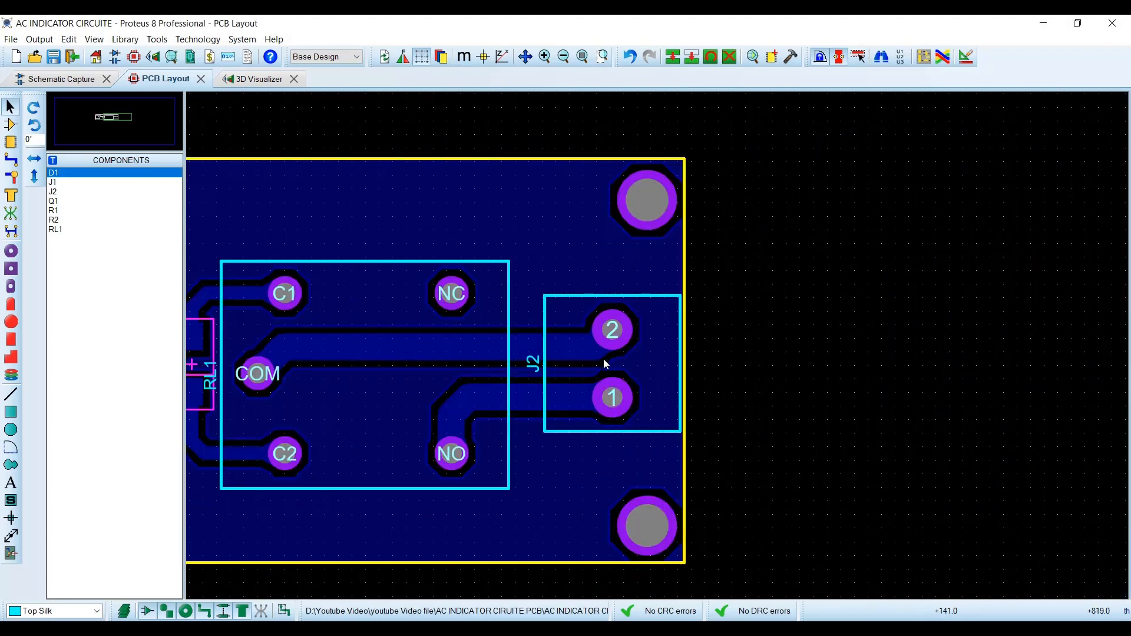
right_click(540, 202)
click(570, 304)
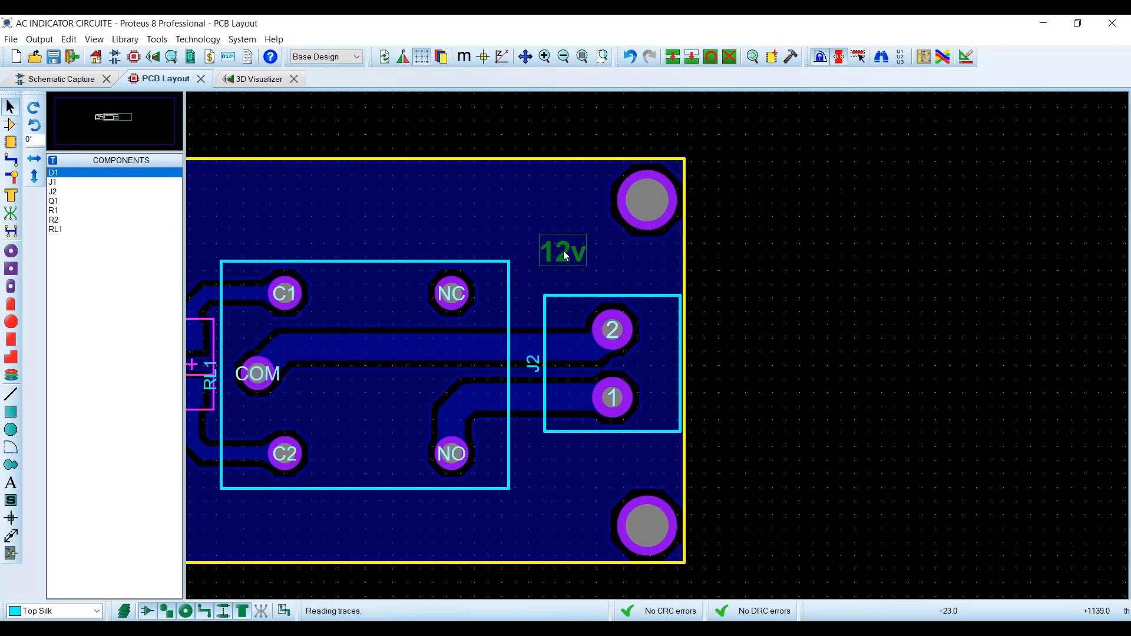
click(566, 252)
right_click(567, 460)
click(627, 559)
click(554, 458)
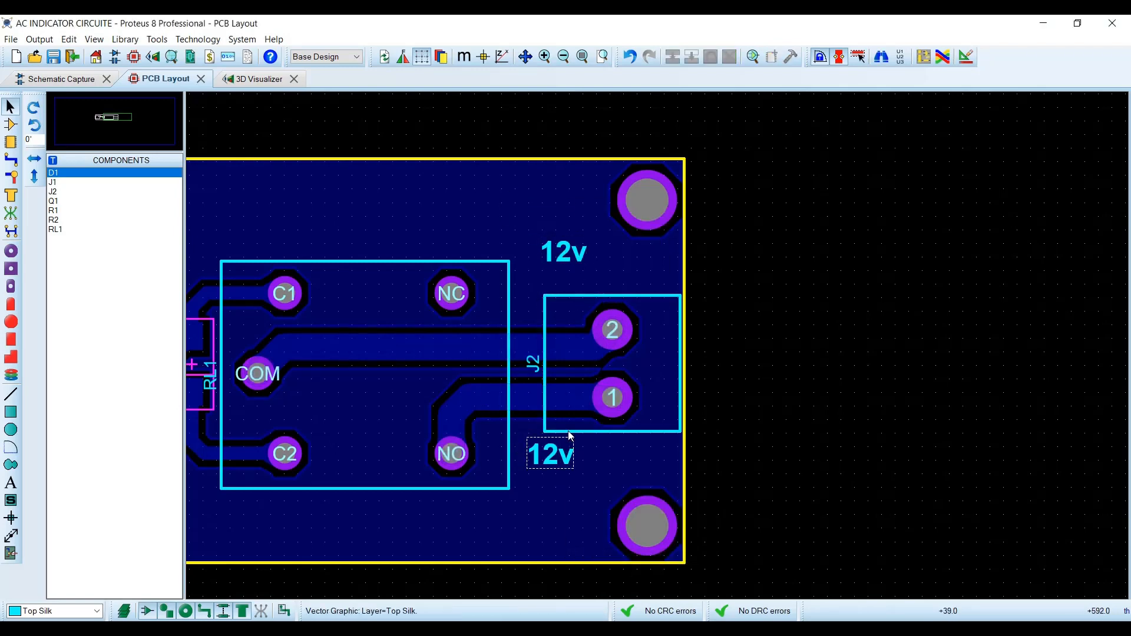
Change the text of the label below J2 to COMMON
scroll(607, 321, down, 1)
scroll(603, 305, up, 2)
scroll(651, 330, down, 2)
double_click(636, 462)
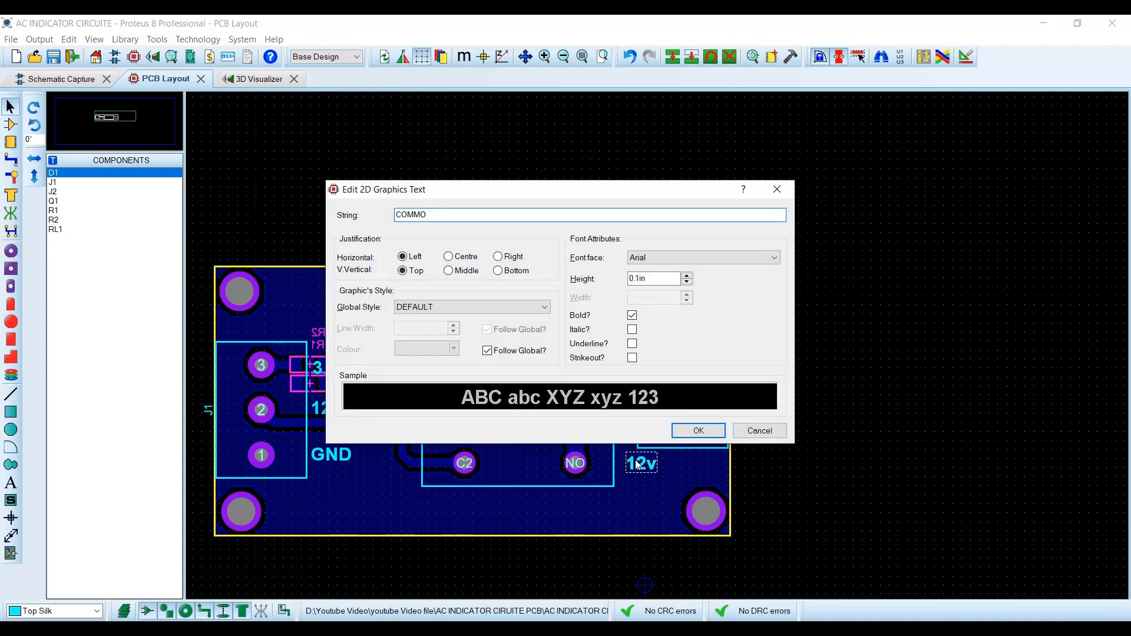
click(695, 439)
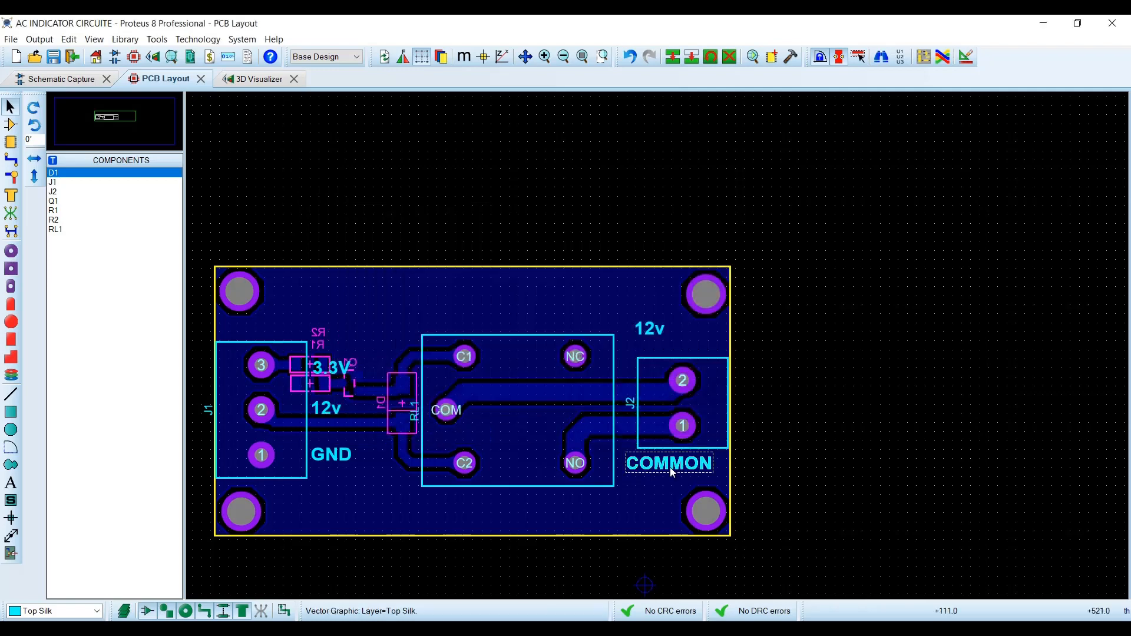
Change the label above J2 to NO and move it closer to the connector outline
double_click(654, 337)
right_click(660, 323)
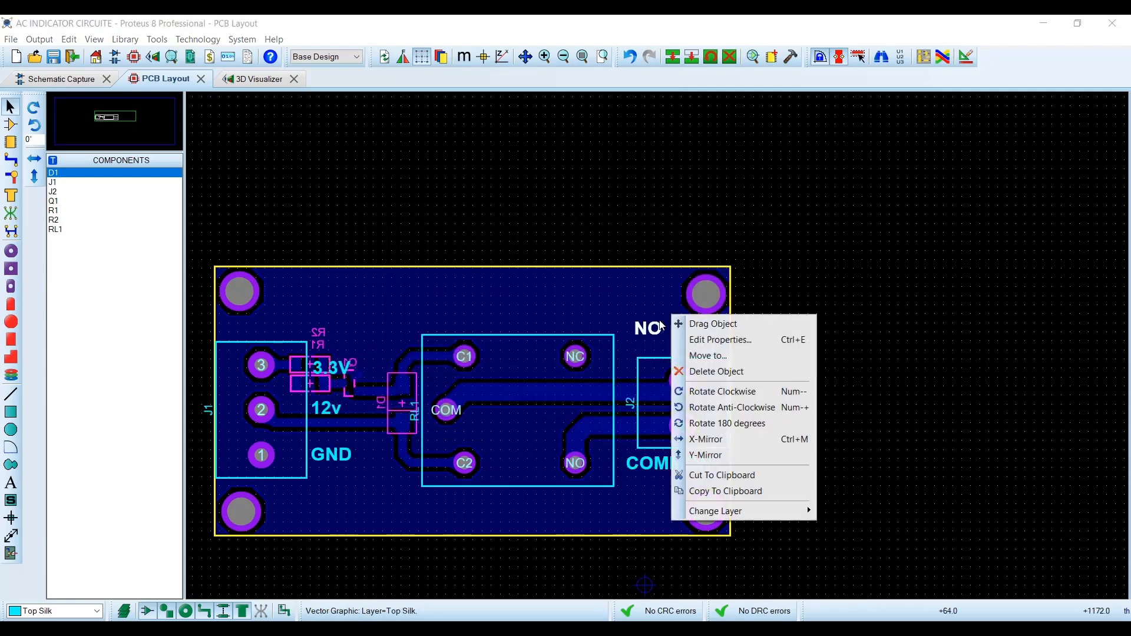
click(681, 324)
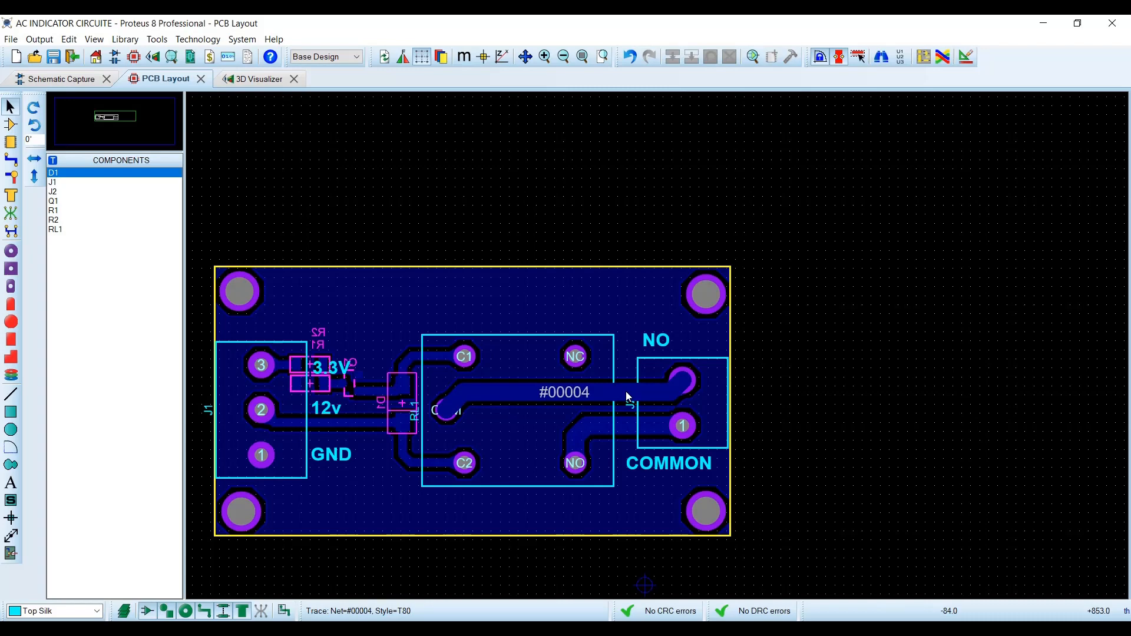
Move the J1 and J2 reference labels above their connector outlines, and check the board in the 3D view
scroll(659, 349, down, 1)
scroll(568, 390, up, 1)
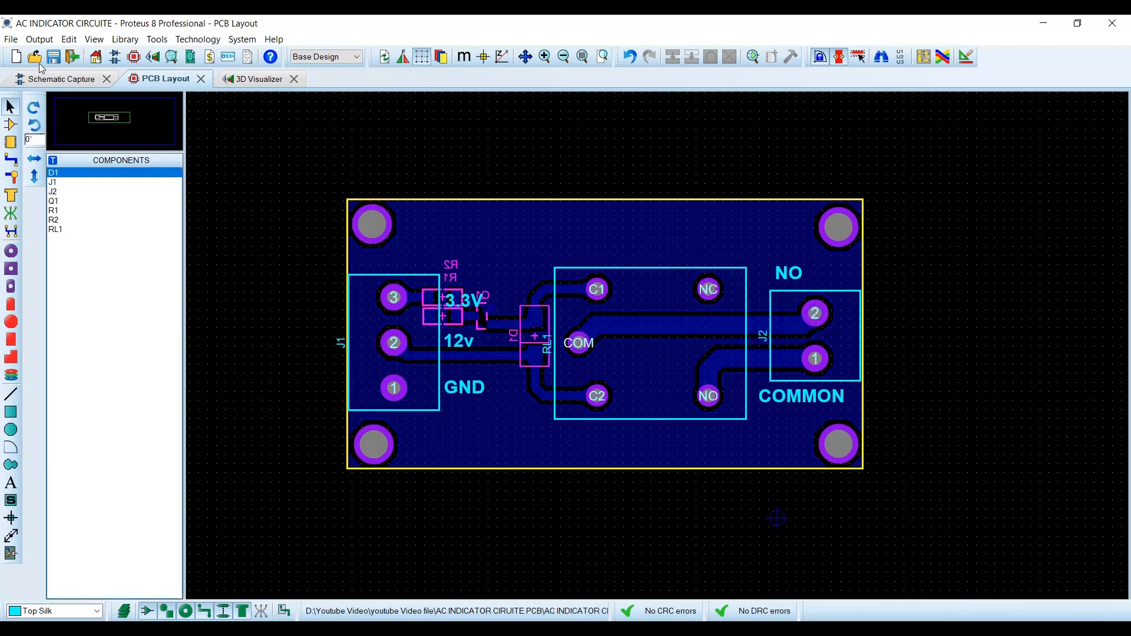
click(361, 339)
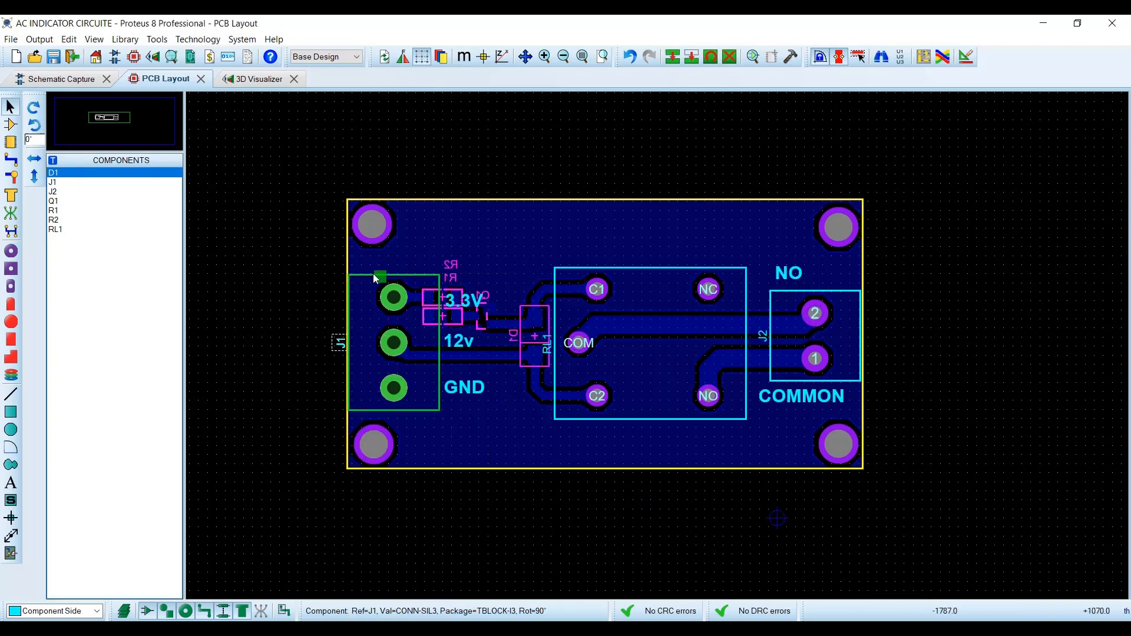
drag(355, 265, 356, 265)
click(770, 341)
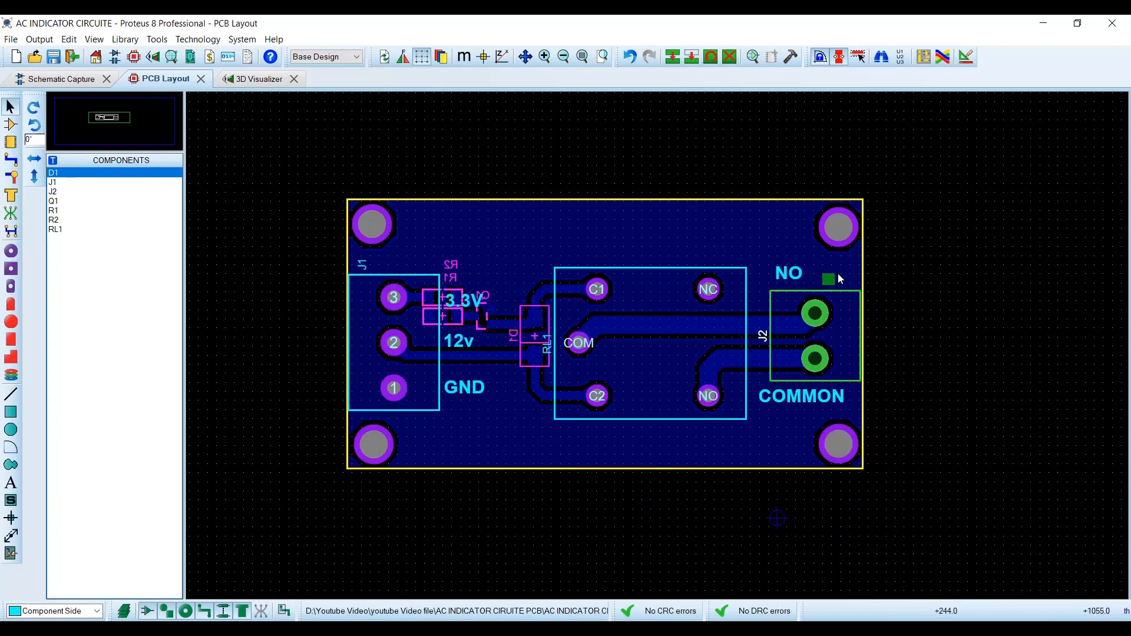
drag(851, 285, 850, 285)
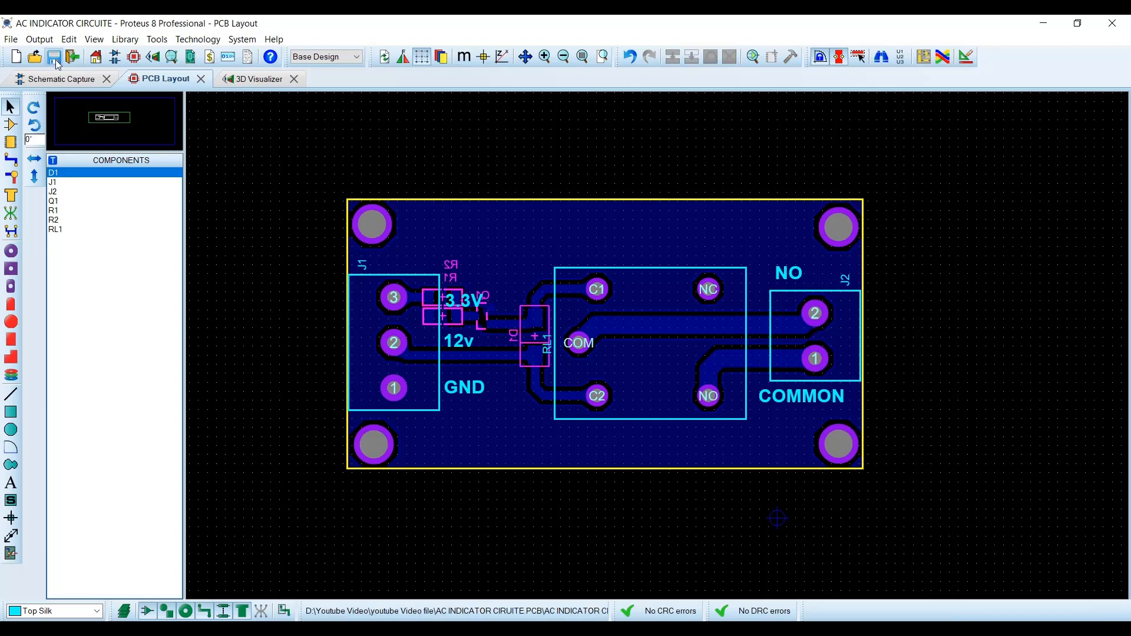
click(259, 78)
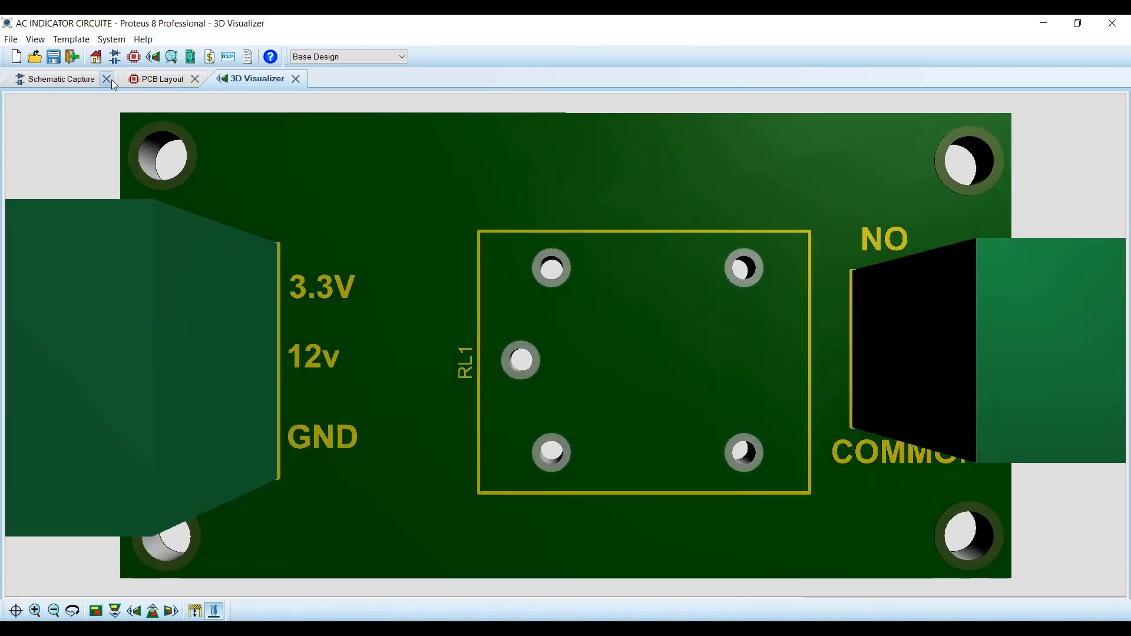
click(159, 79)
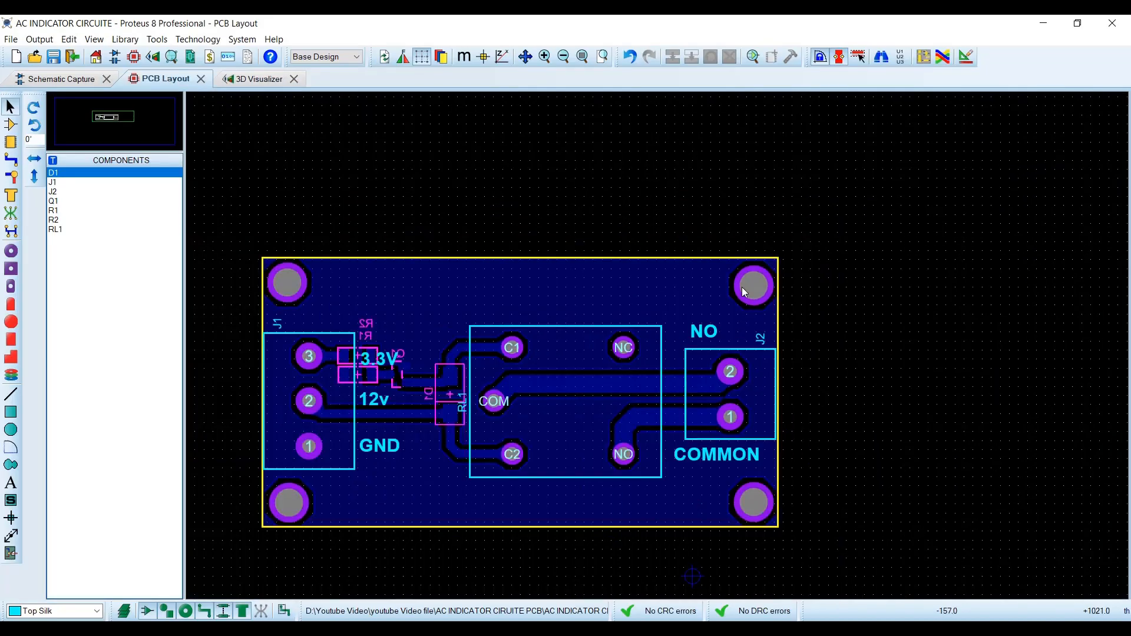
Assign the M3 mounting hole at the board's upper-left corner to the GND=POWER net
right_click(290, 290)
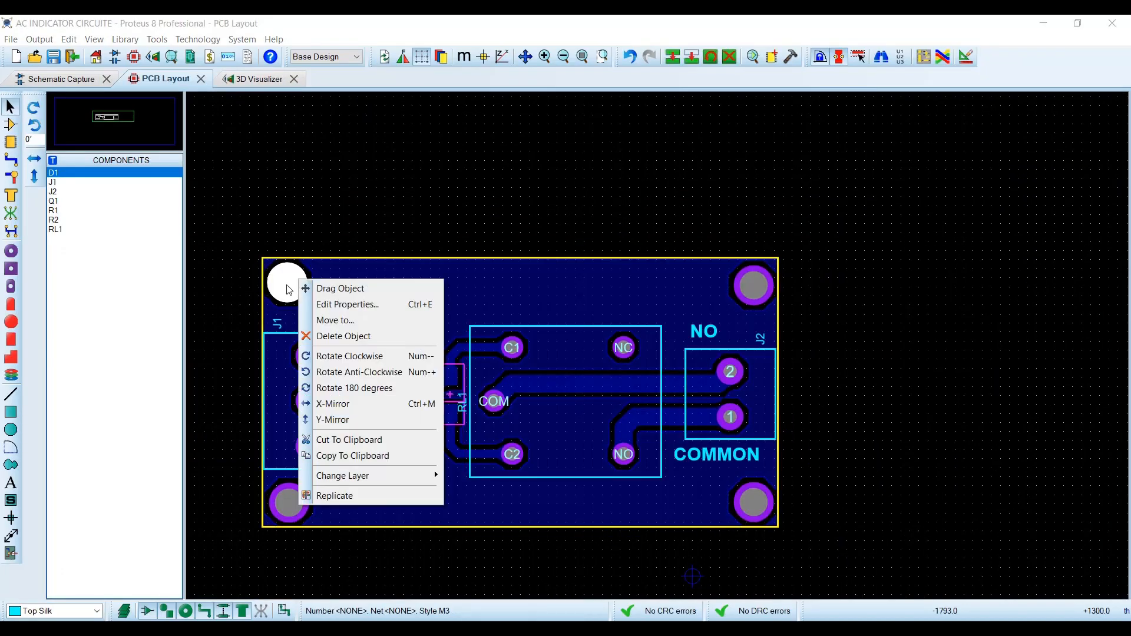
click(366, 304)
click(595, 358)
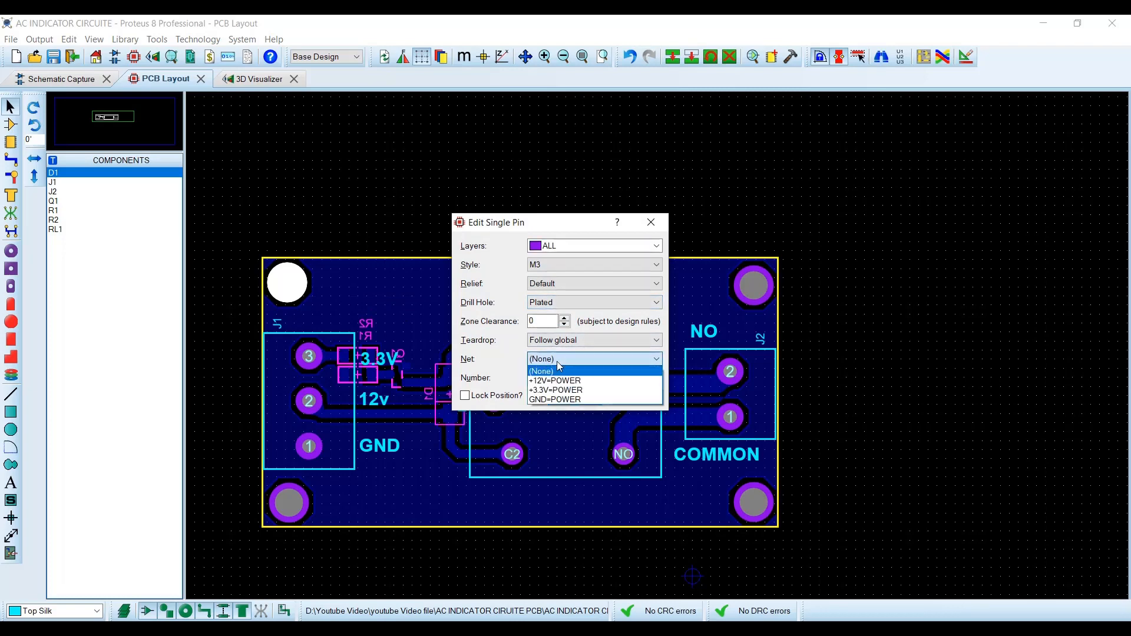
click(562, 371)
click(575, 398)
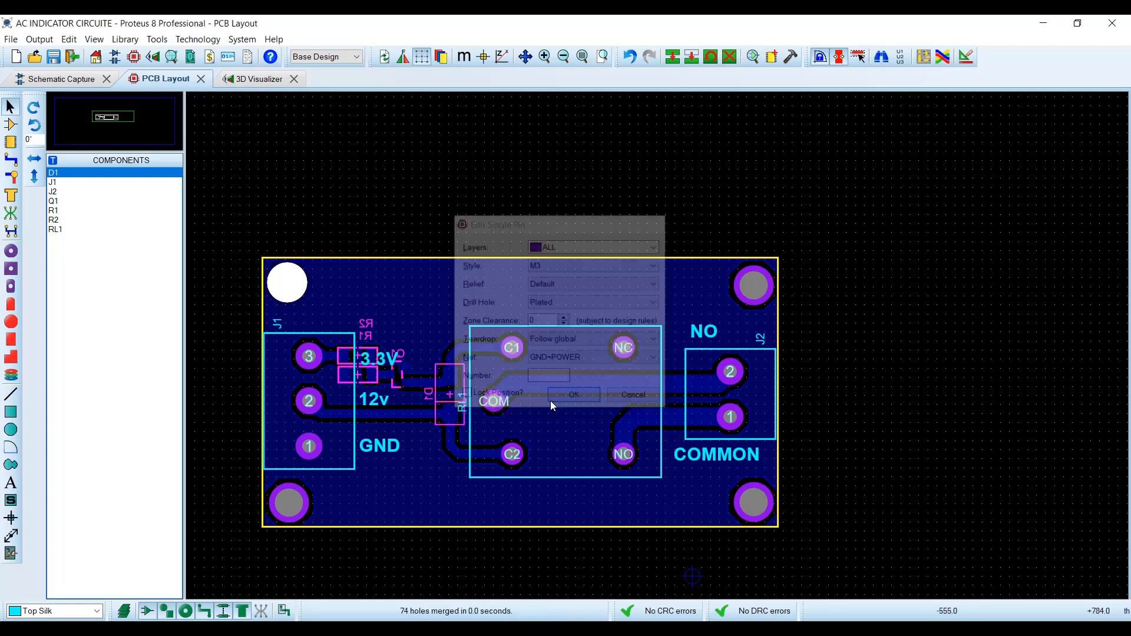
Assign the M3 mounting hole at the board's lower-left corner to the GND=POWER net
right_click(289, 502)
click(365, 296)
click(595, 359)
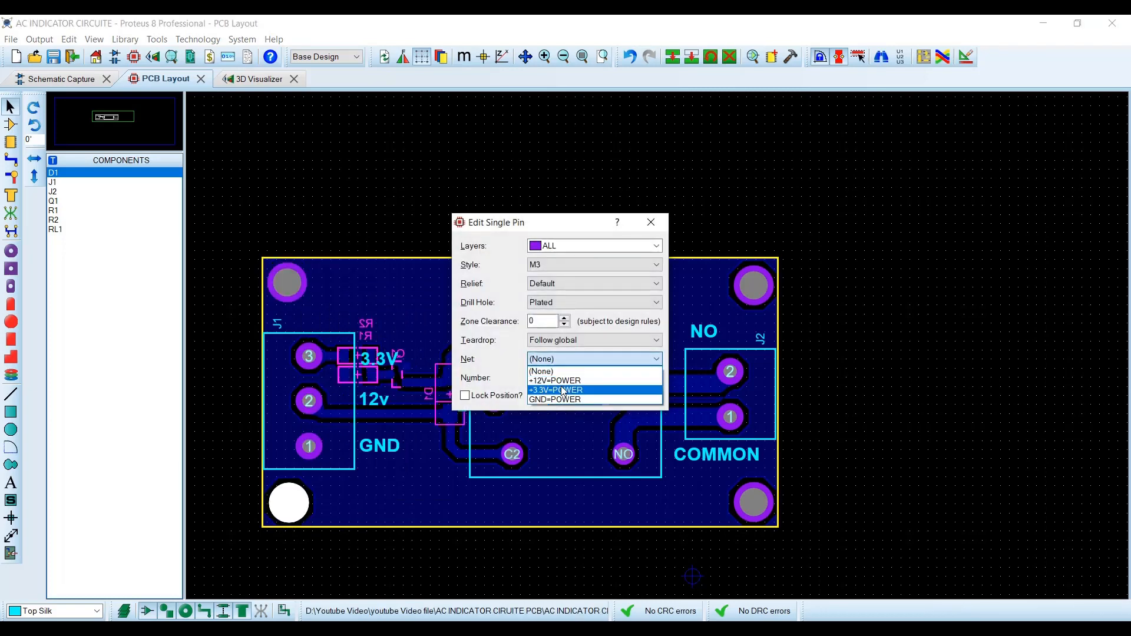
click(560, 386)
click(575, 397)
Assign the M3 mounting hole at the board's upper-right corner to the GND=POWER net
right_click(756, 291)
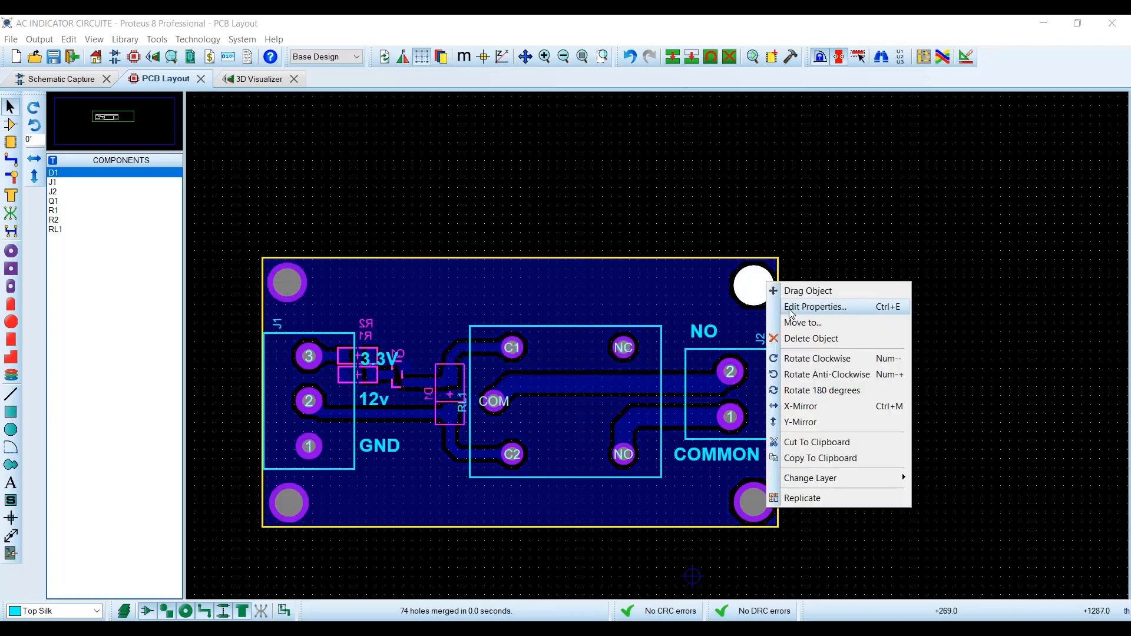
click(801, 305)
click(575, 361)
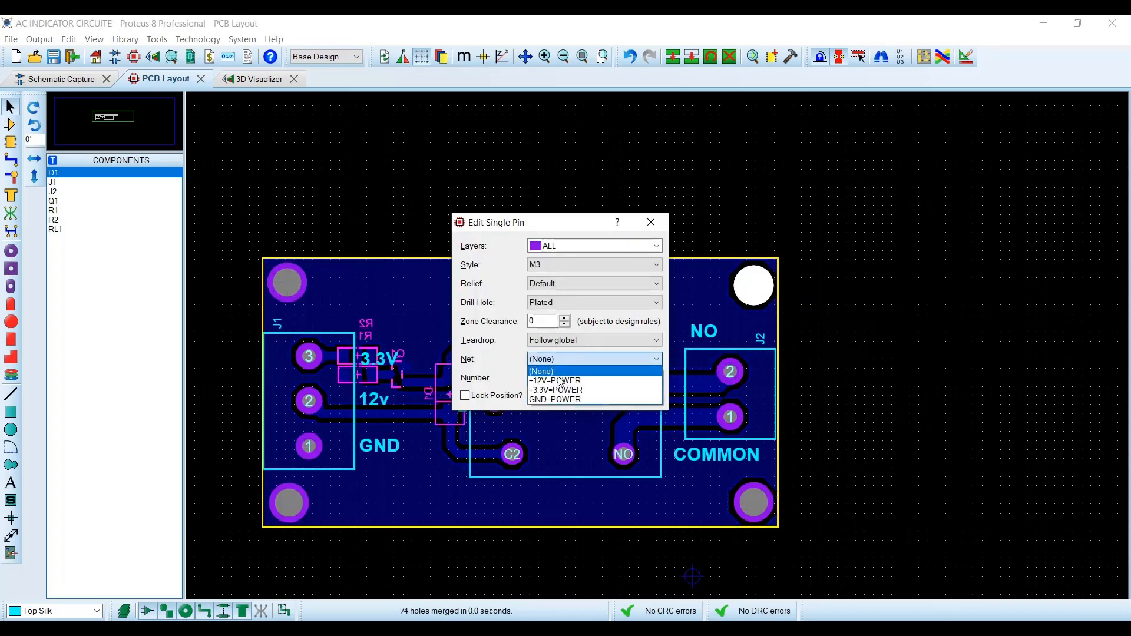
click(560, 382)
click(575, 398)
Assign the M3 mounting hole at the board's lower-right corner to the GND=POWER net
right_click(756, 508)
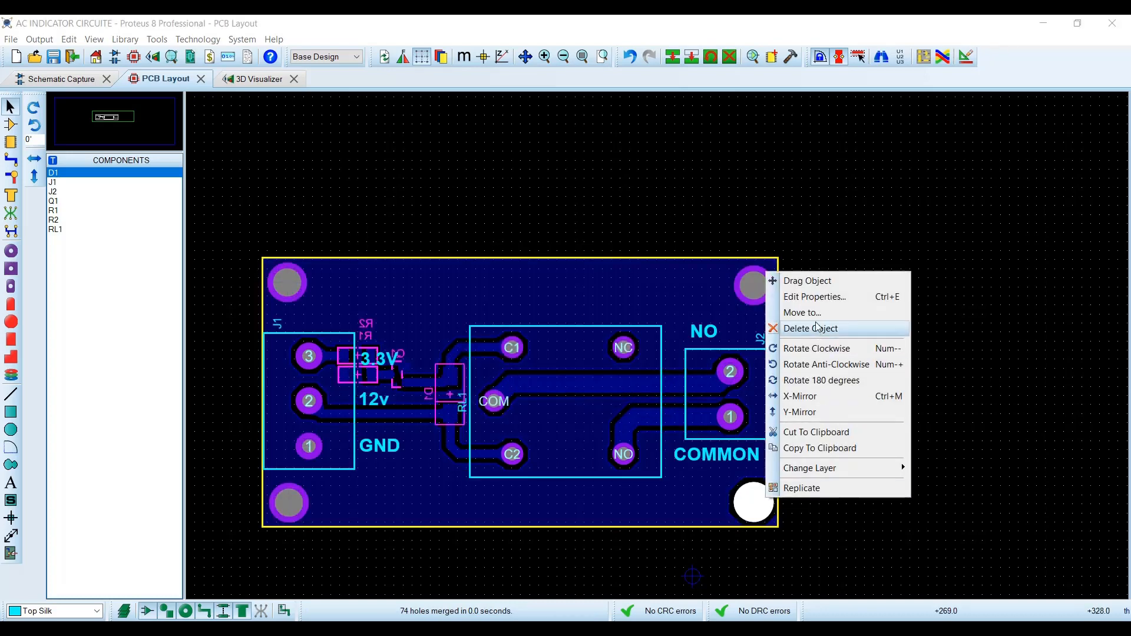
click(801, 298)
click(555, 361)
click(557, 396)
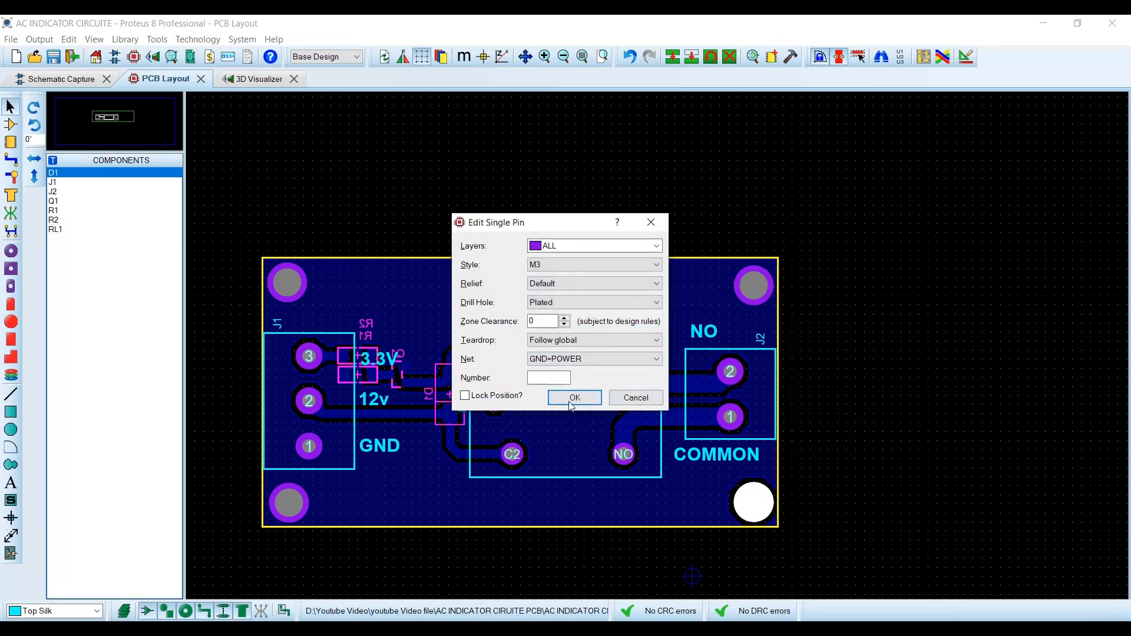
click(575, 398)
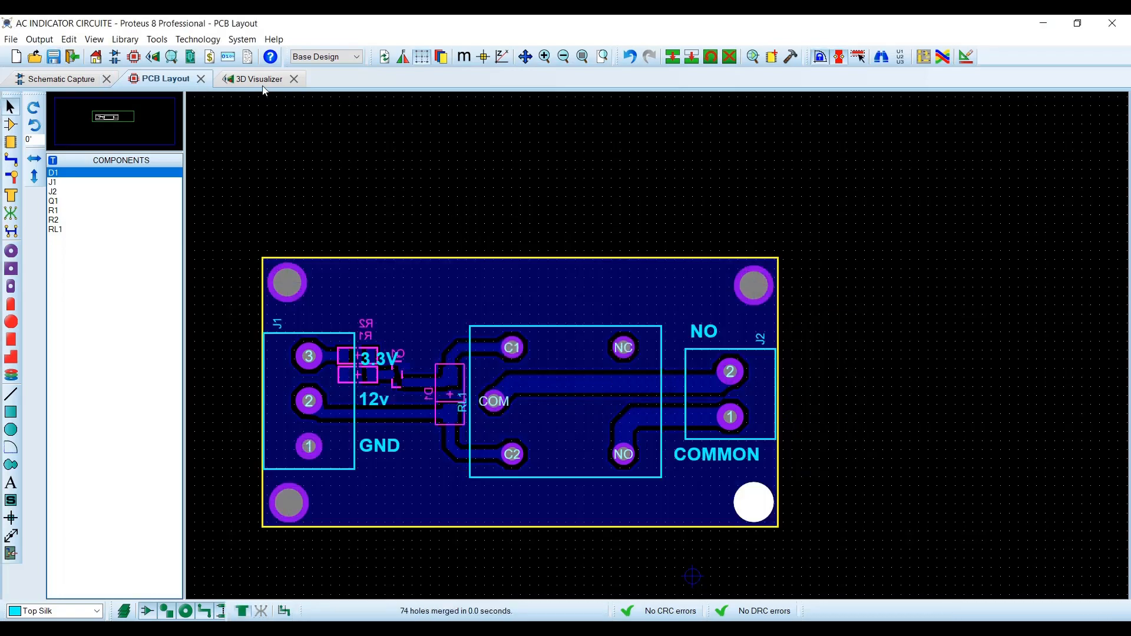
Examine the board with its grounded mounting holes from above in the 3D view
click(261, 79)
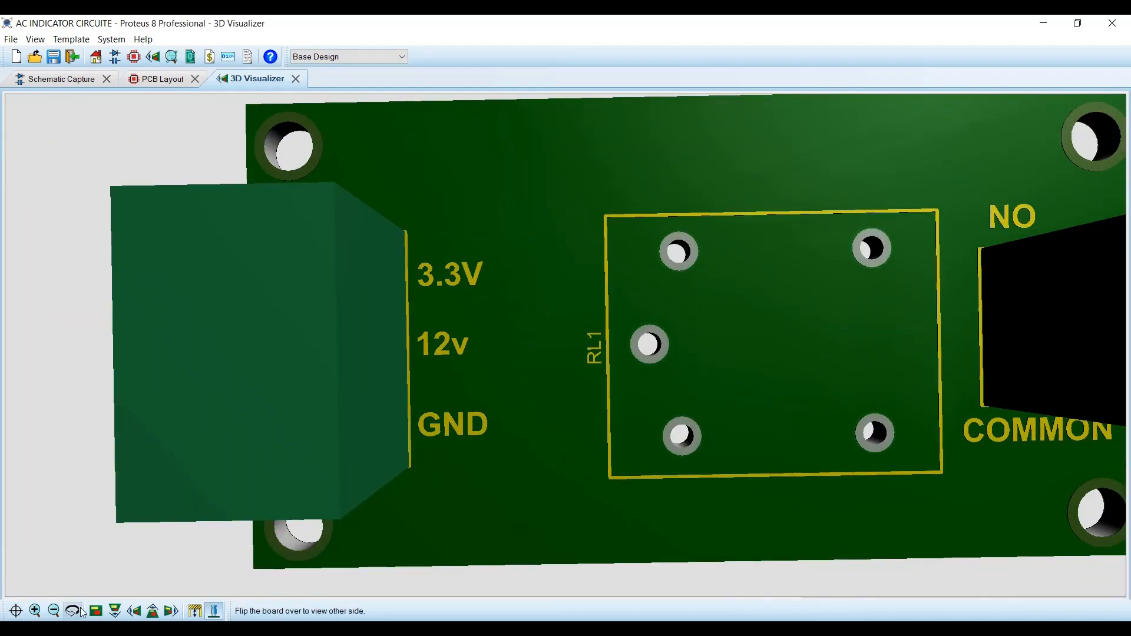
click(95, 612)
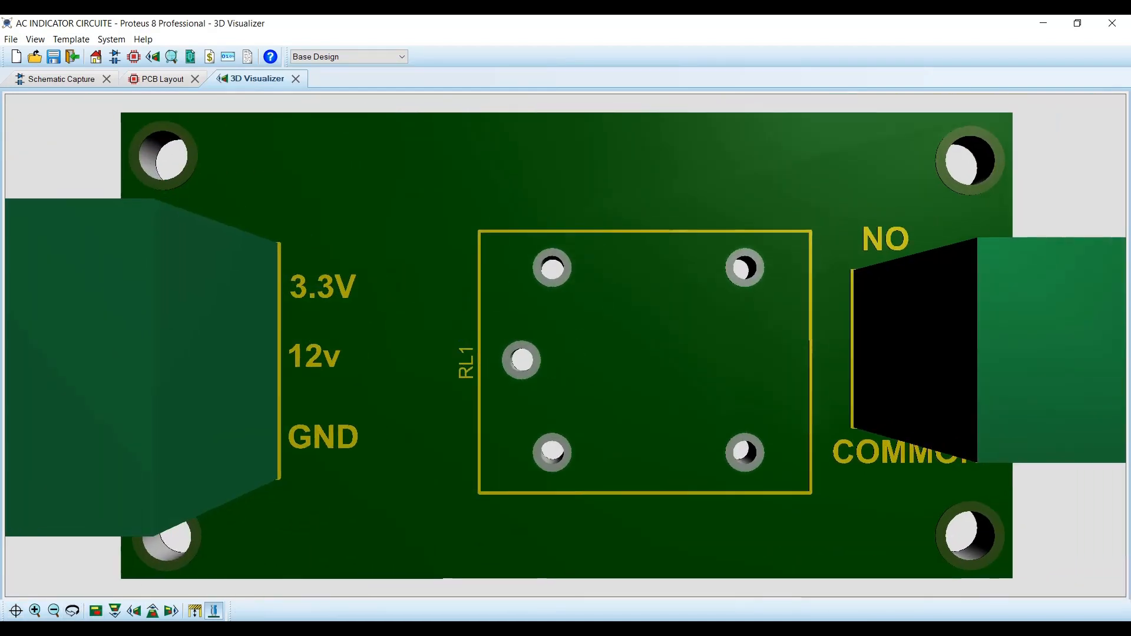